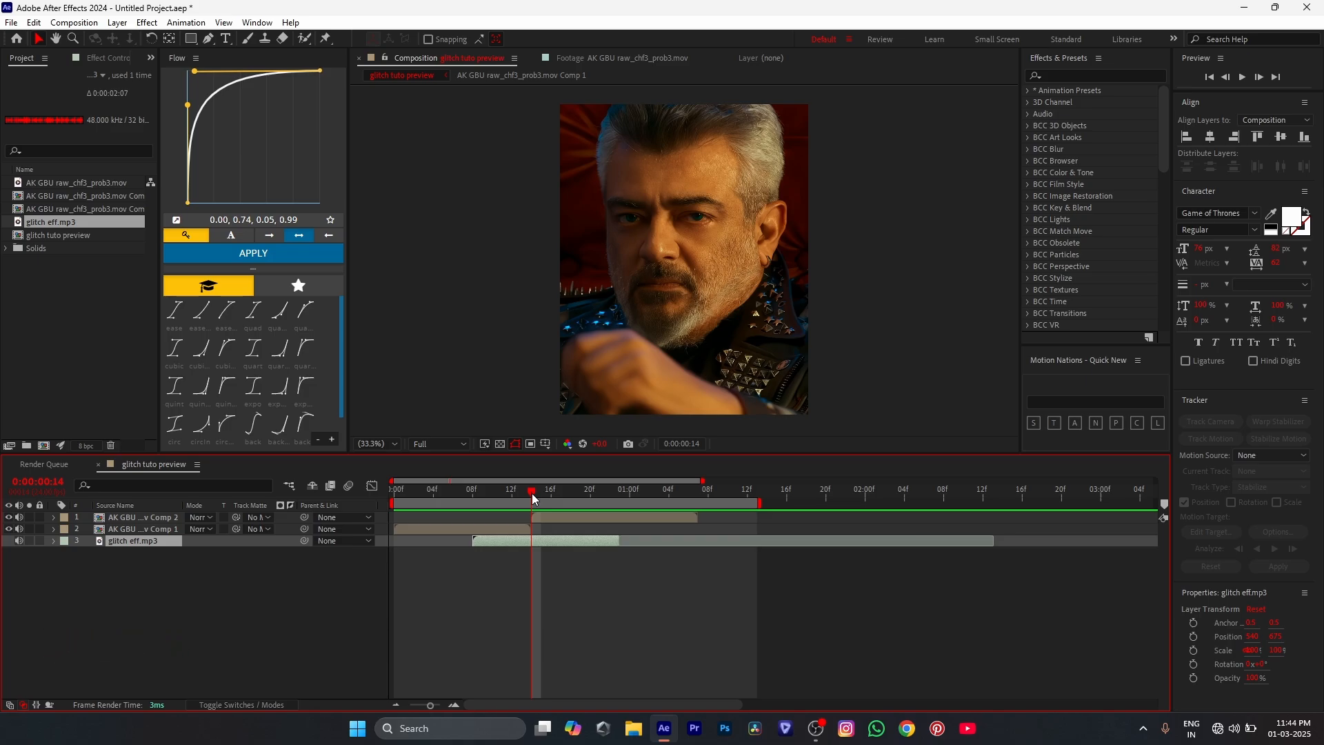
Step: Add an adjustment layer above the clips and trim it to run from 0:00:00:08 to 0:00:00:20
click(486, 495)
drag(481, 494, 473, 495)
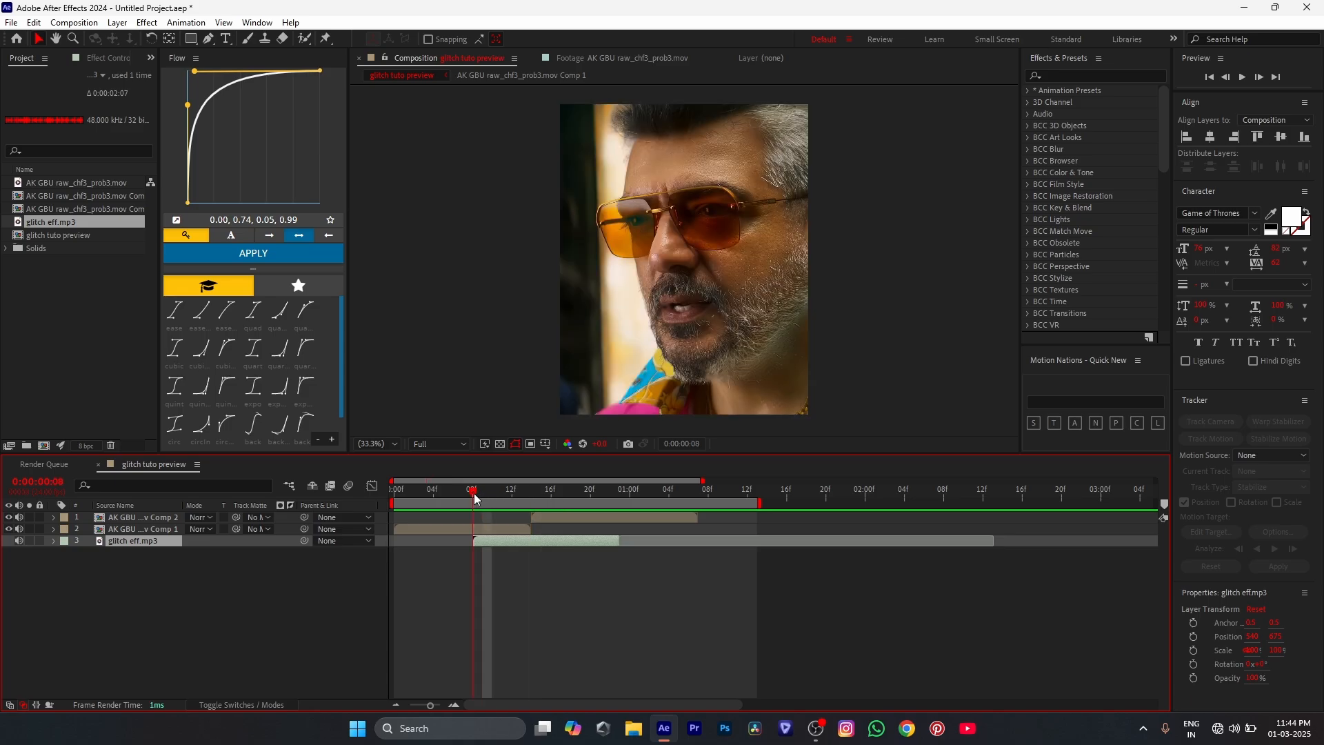
click(1074, 423)
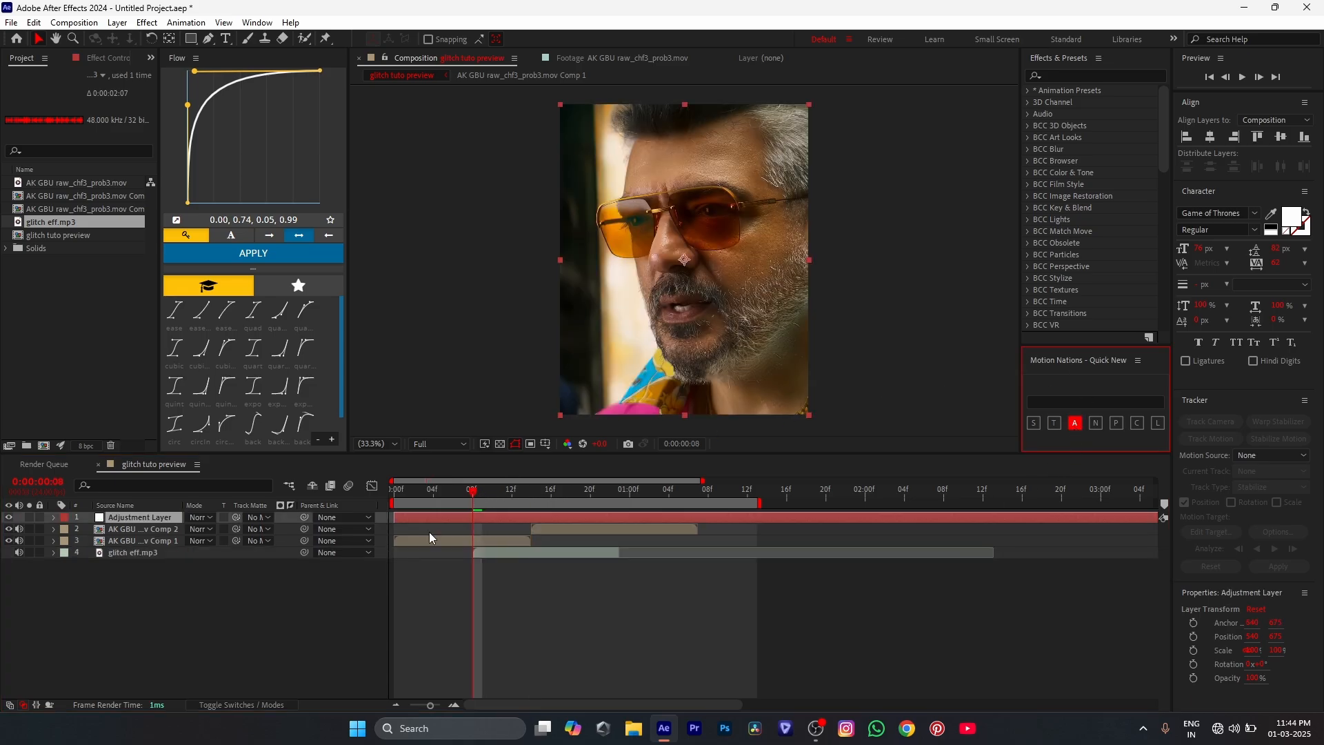
key(alt+bracketleft)
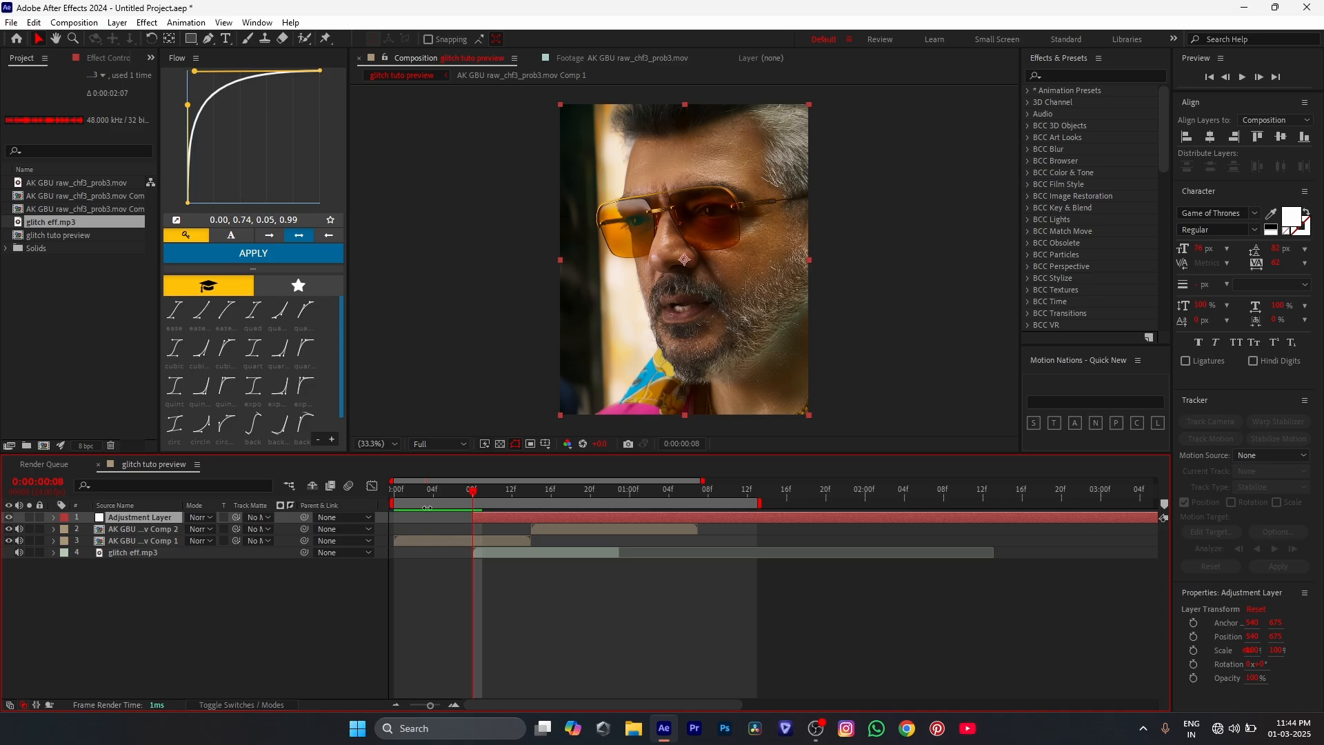
click(593, 495)
key(alt+bracketright)
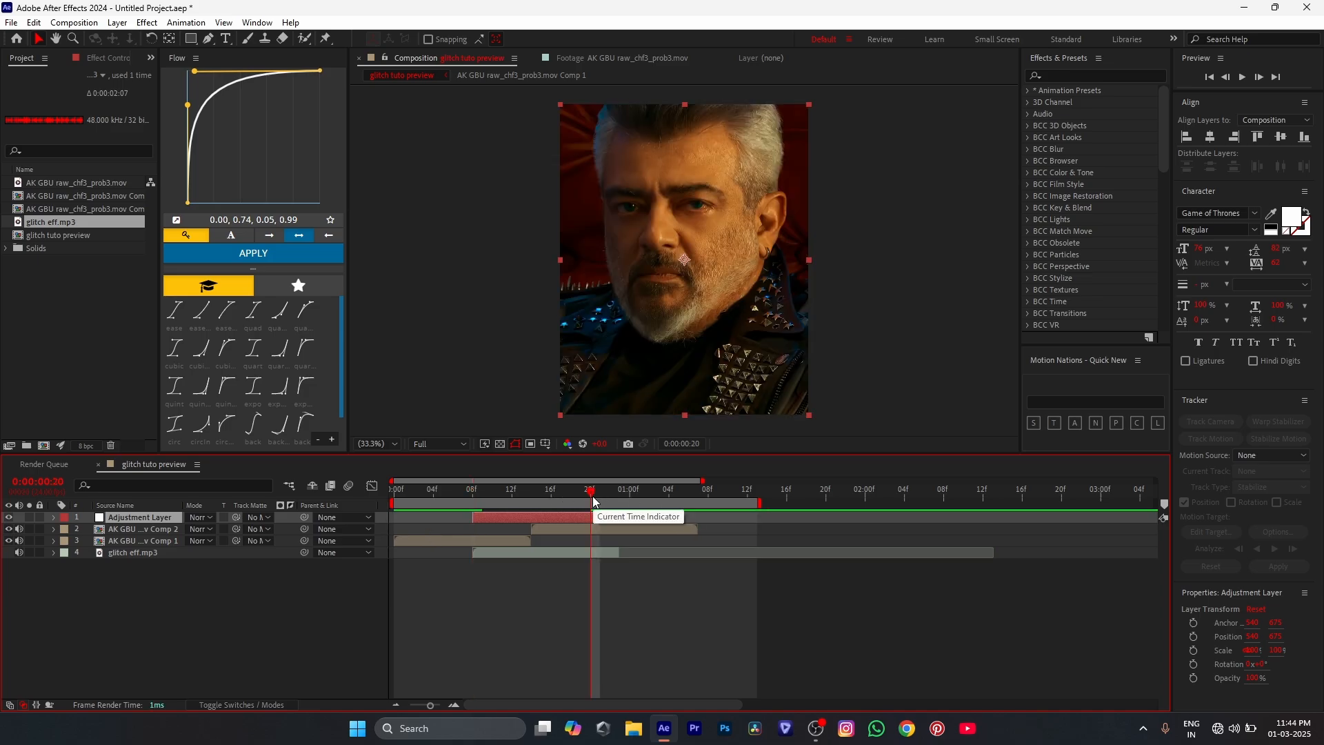
Step: Apply the BCC Cross Glitch effect to the adjustment layer
click(473, 492)
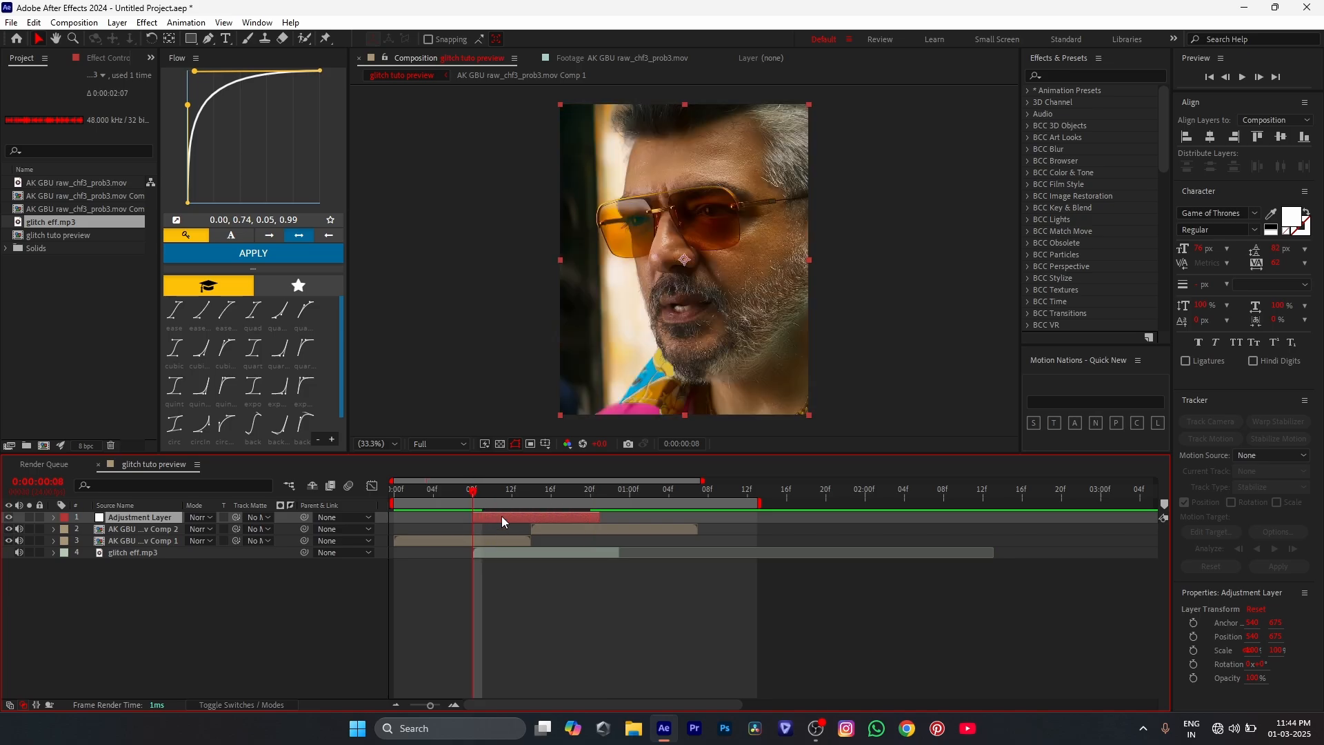
key(ctrl+space)
text(bcc)
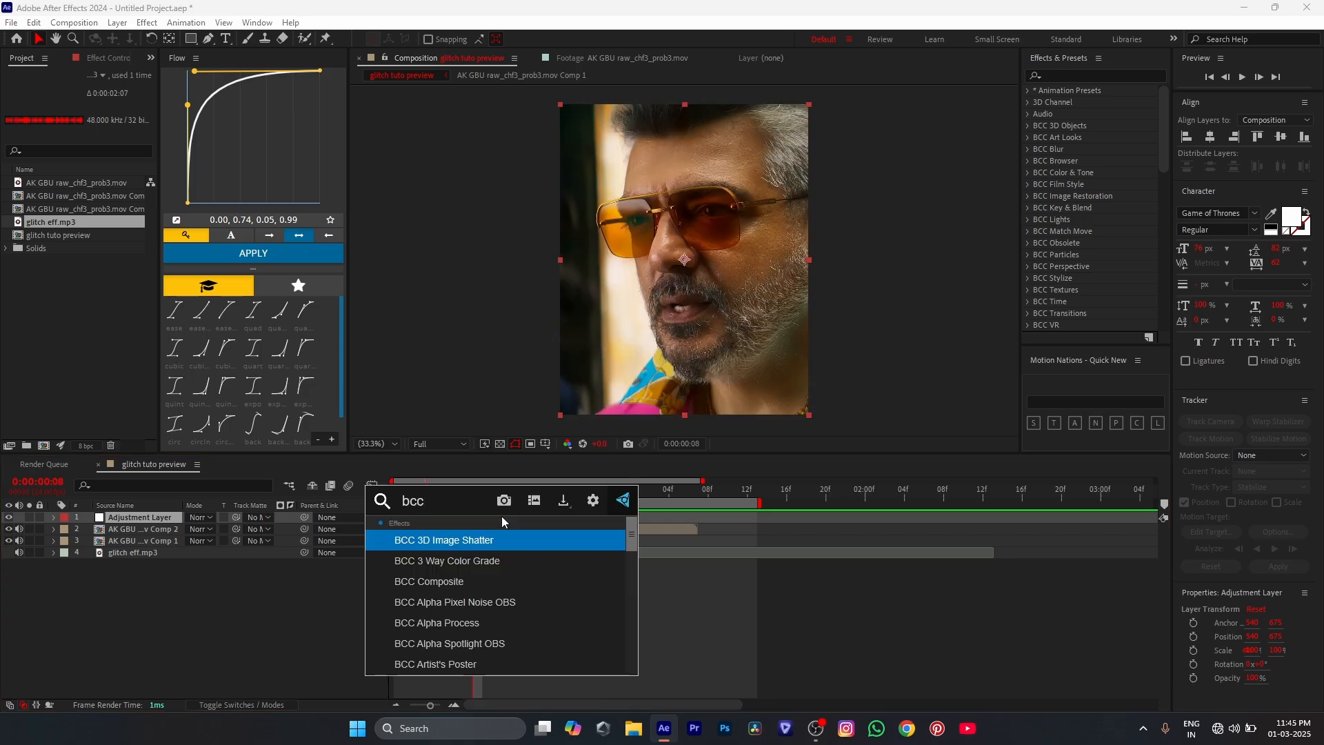
text( cros)
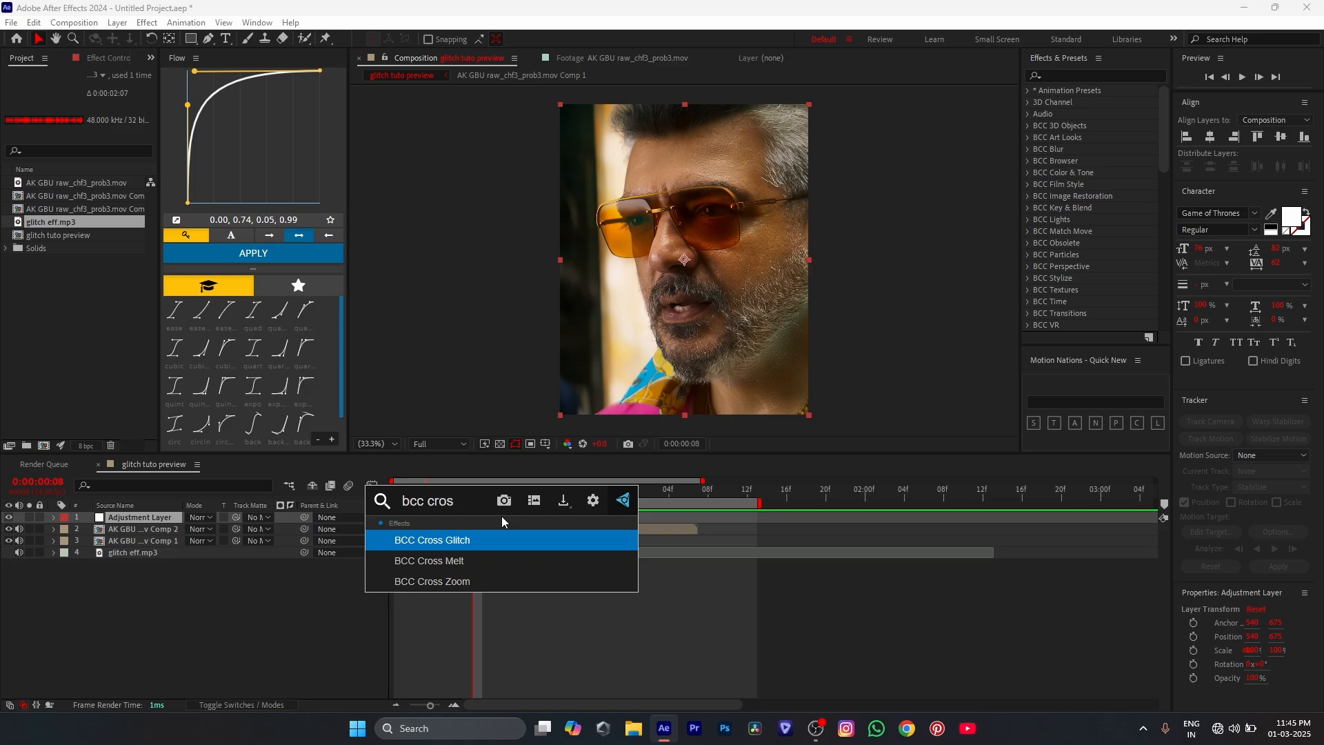
click(482, 546)
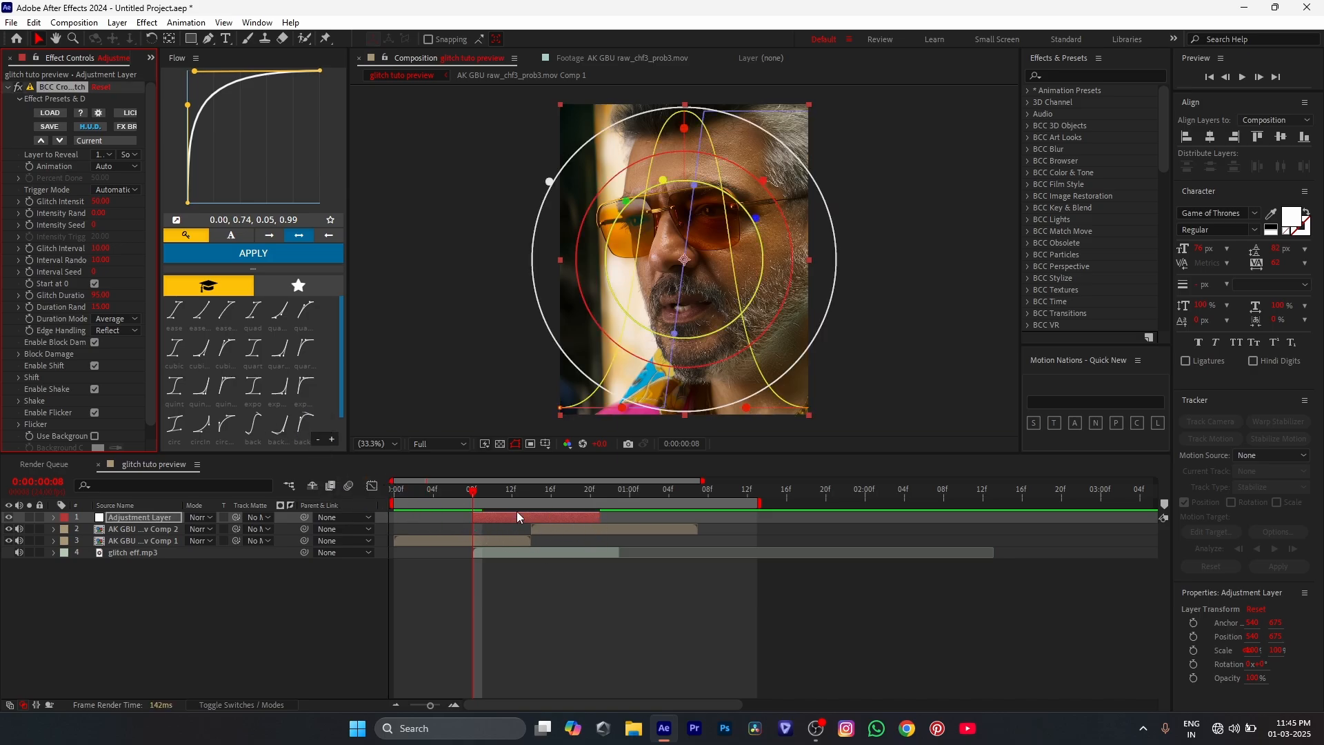
Step: Disable Block Damage and Shake in BCC Cross Glitch and play the transition from 0:00:00:06
drag(506, 495, 529, 496)
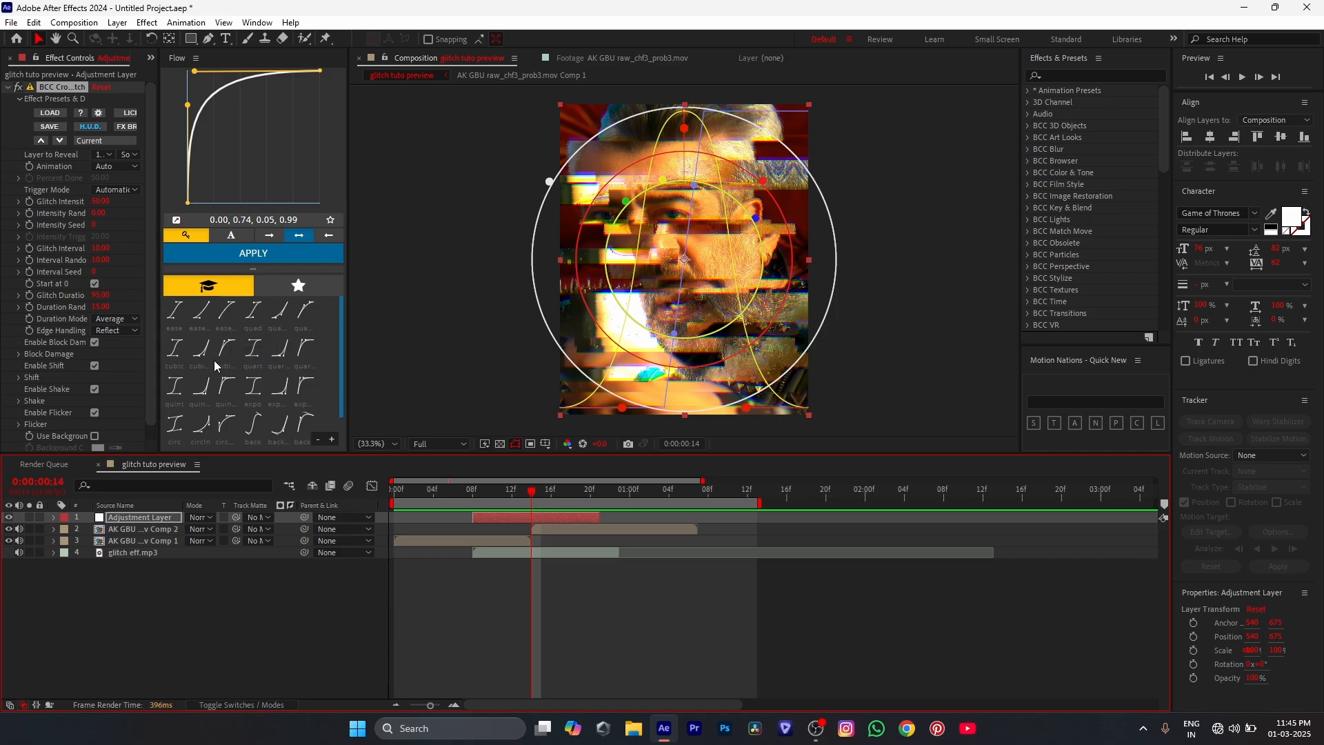
scroll(134, 360, down, 1)
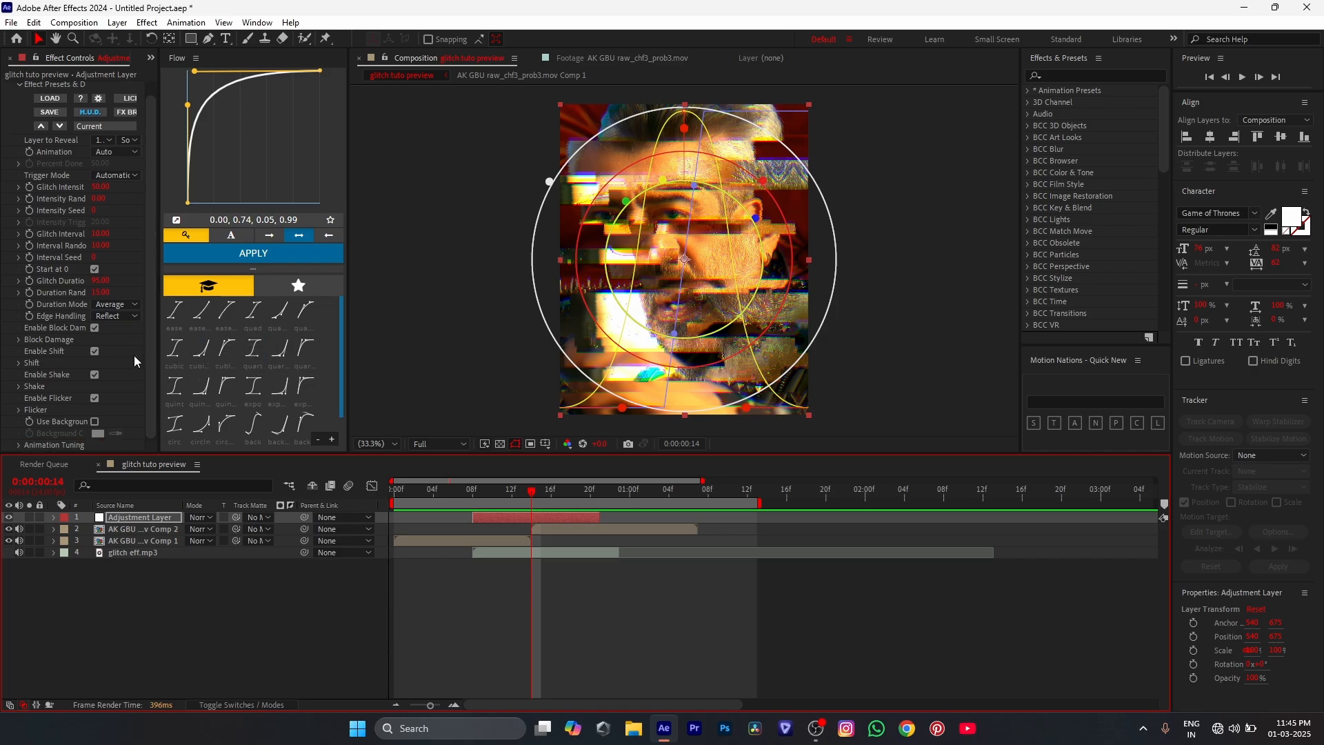
click(96, 328)
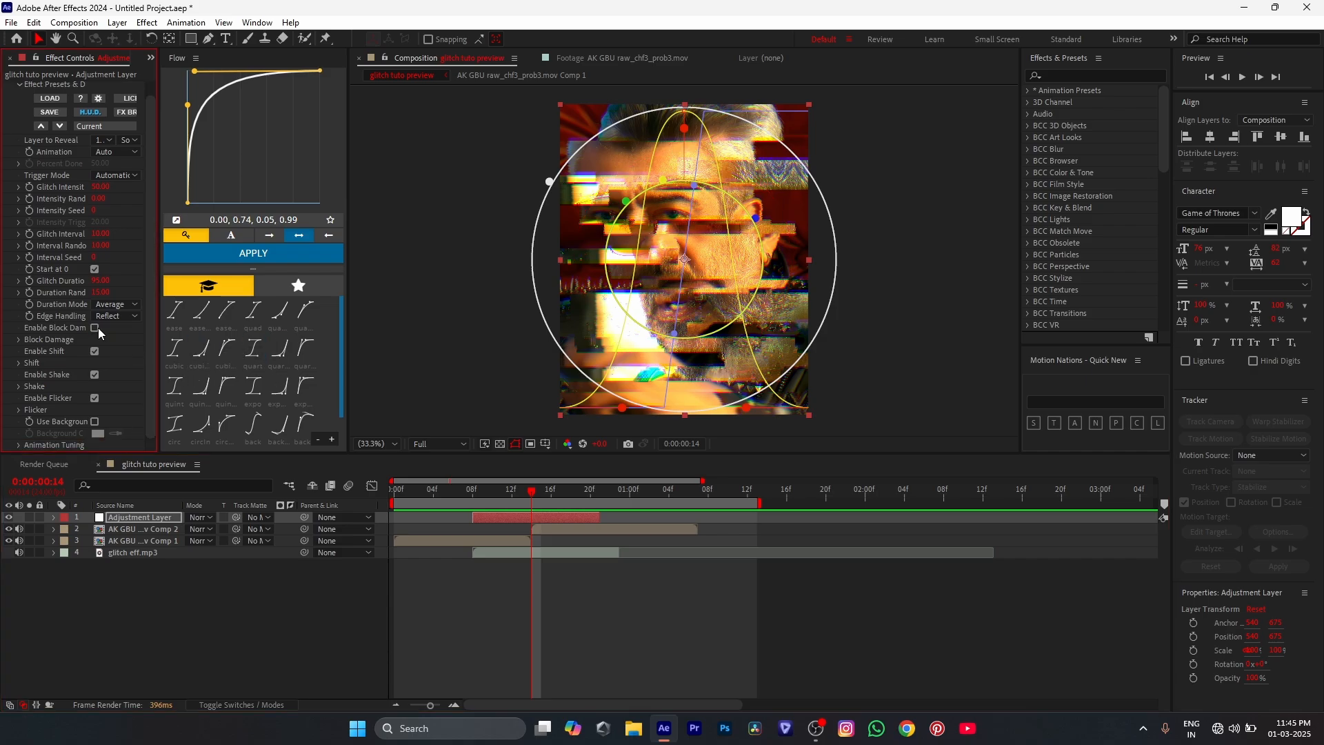
click(95, 398)
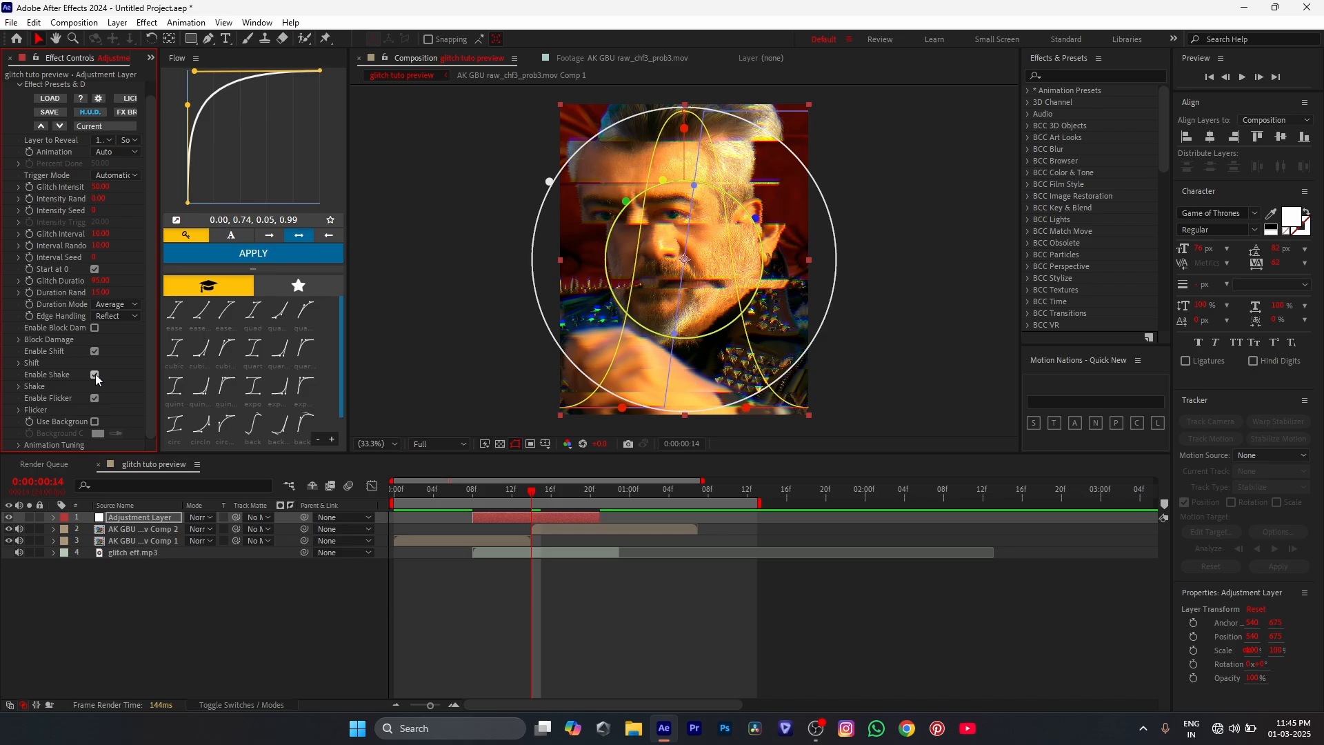
click(95, 374)
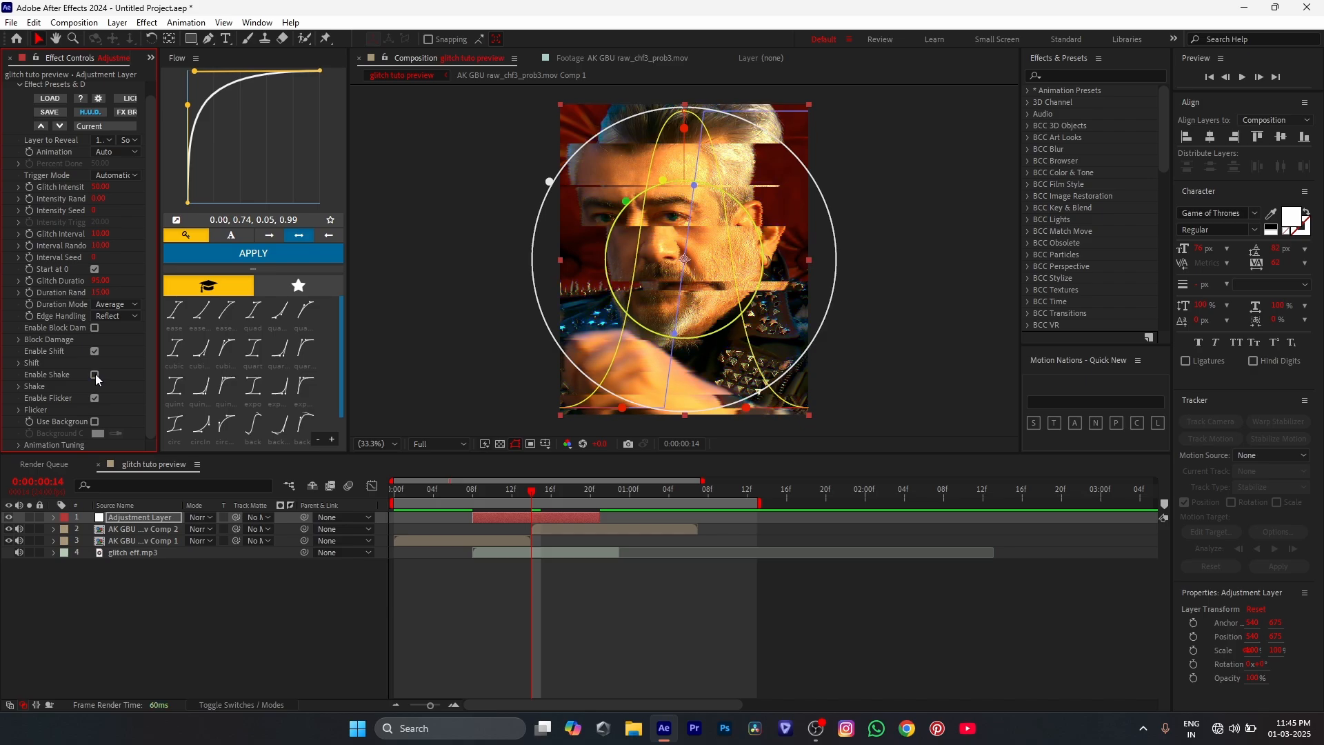
click(454, 491)
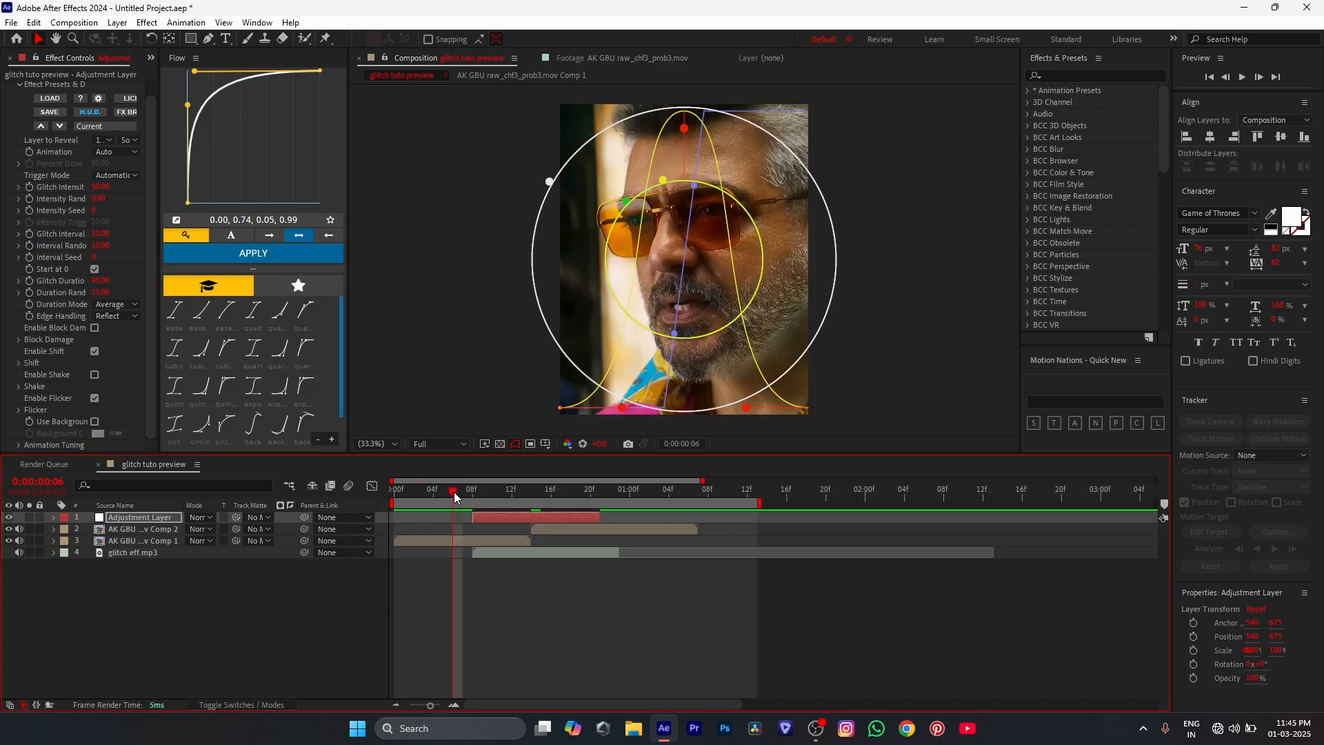
click(1241, 78)
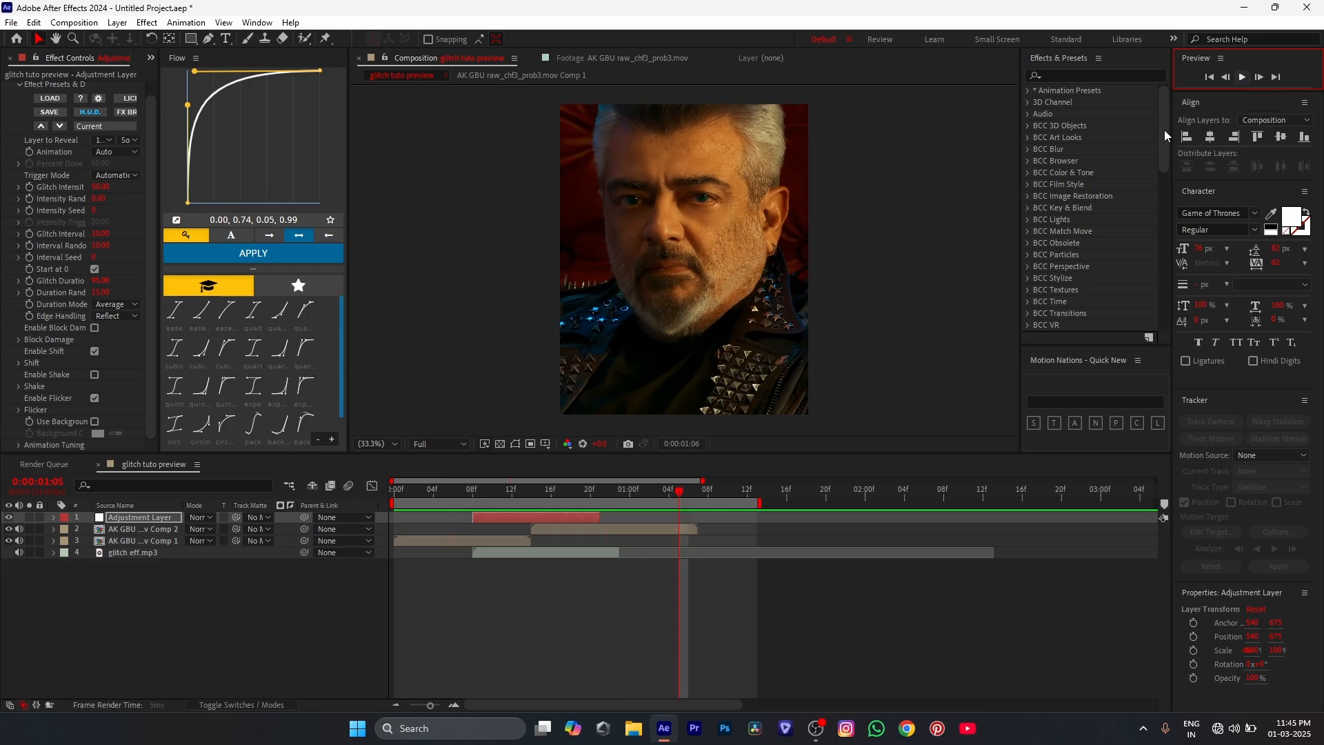
Step: Adjust the Glitch Intensity of BCC Cross Glitch while viewing the frame at 0:00:00:12
click(543, 514)
mouse_move(478, 490)
mouse_down()
mouse_move(466, 493)
mouse_move(542, 495)
mouse_move(474, 495)
mouse_up()
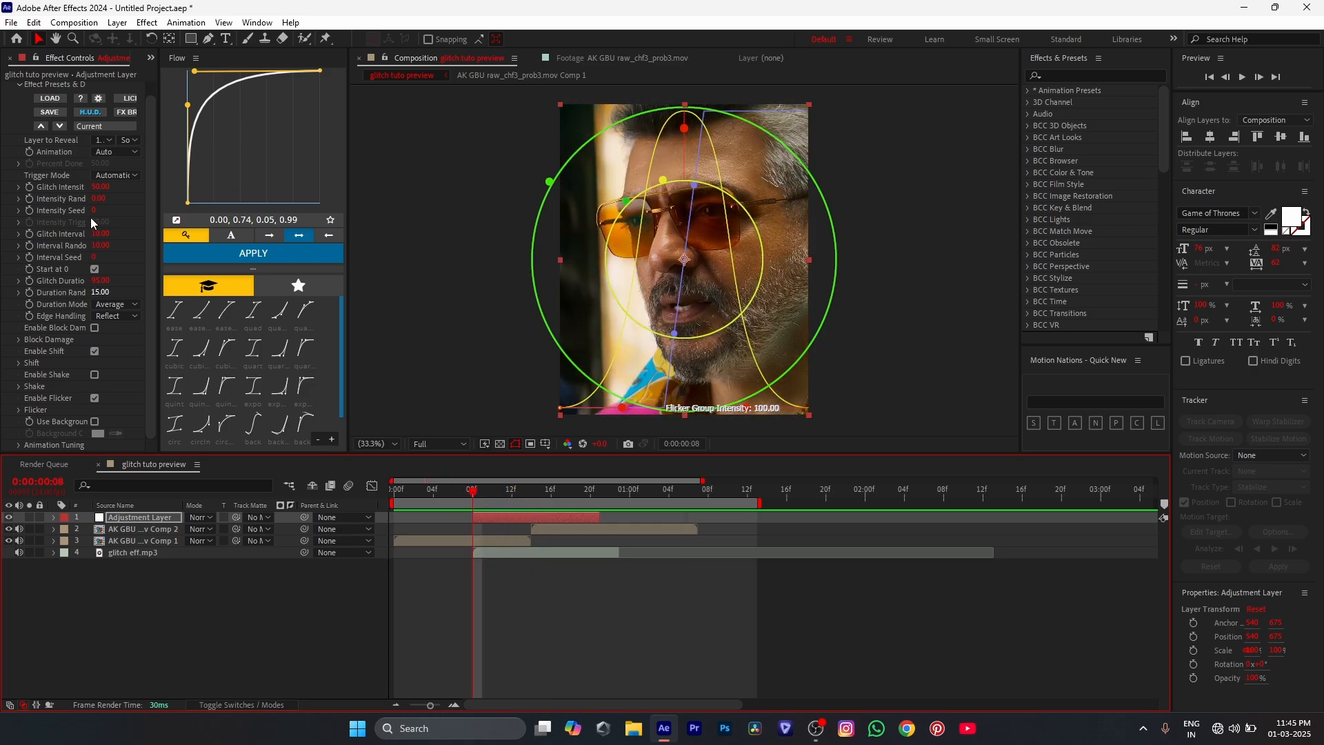
click(513, 490)
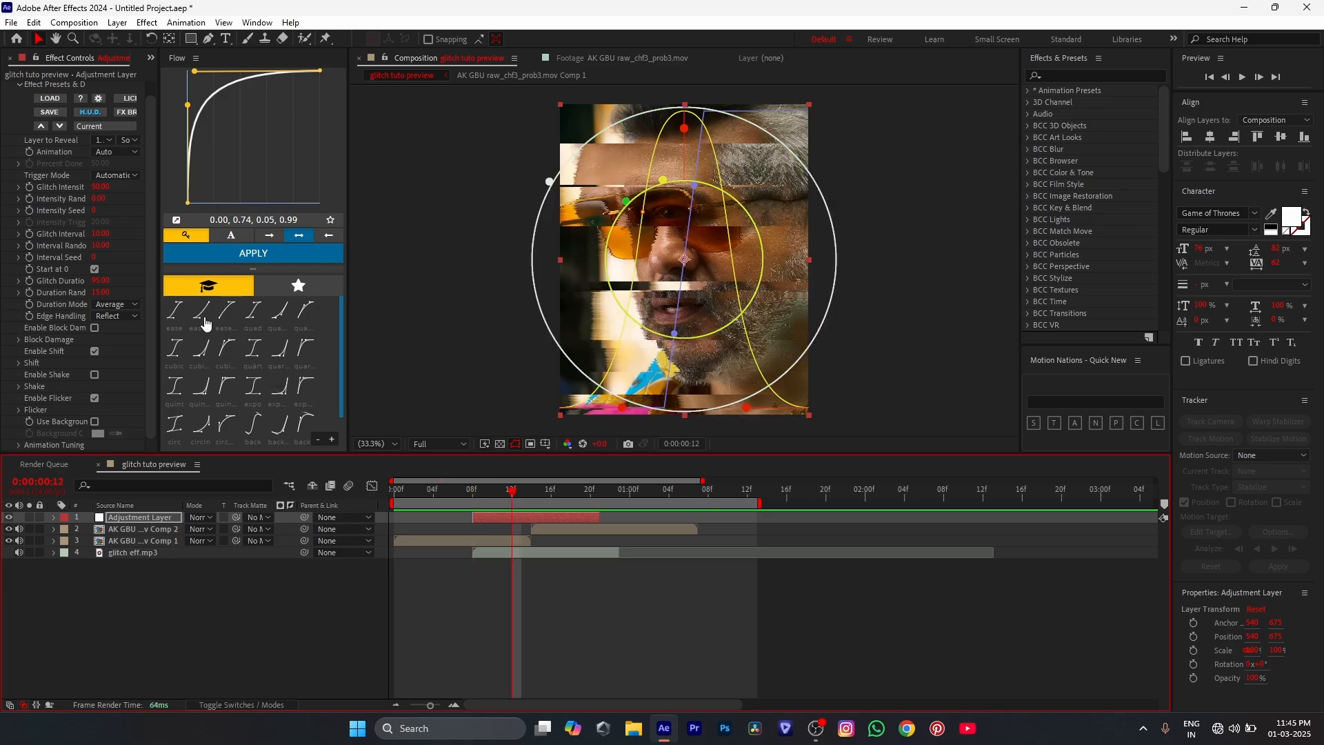
drag(101, 187, 80, 194)
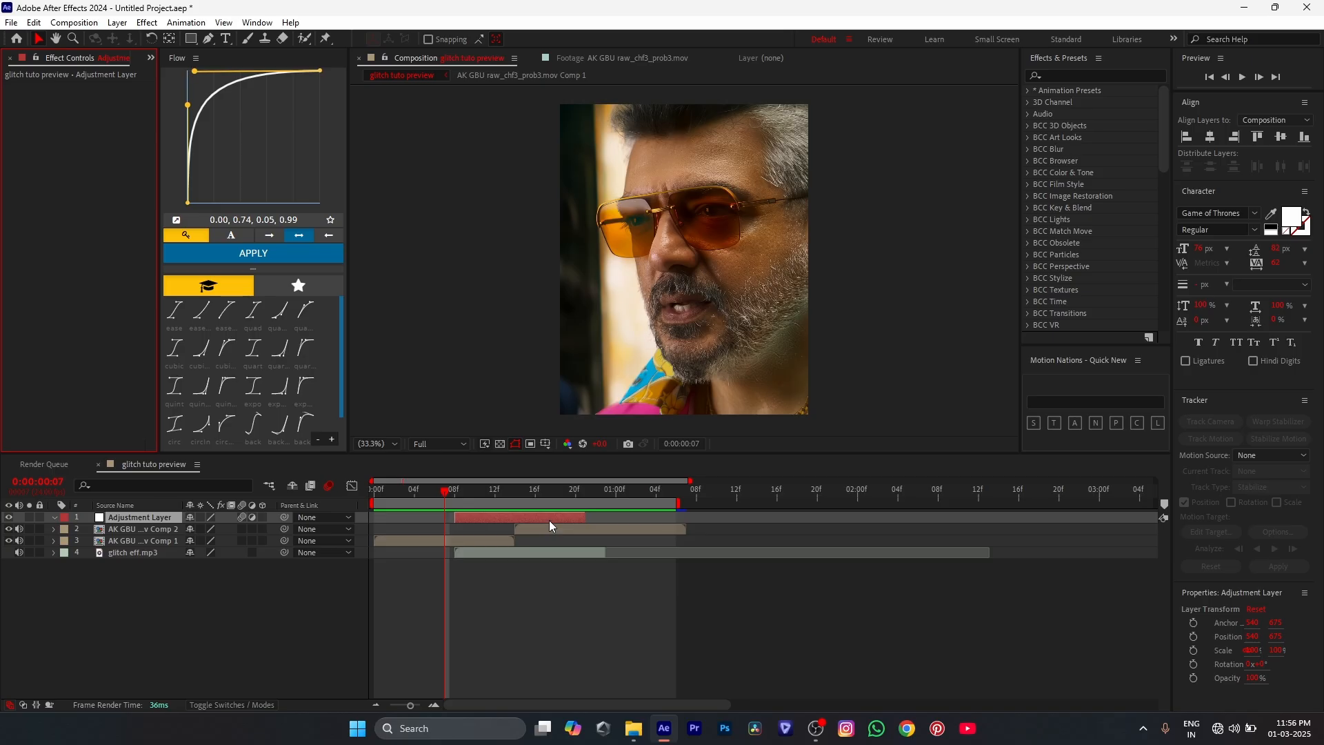
Step: Apply the Glitchify effect to the adjustment layer
click(550, 521)
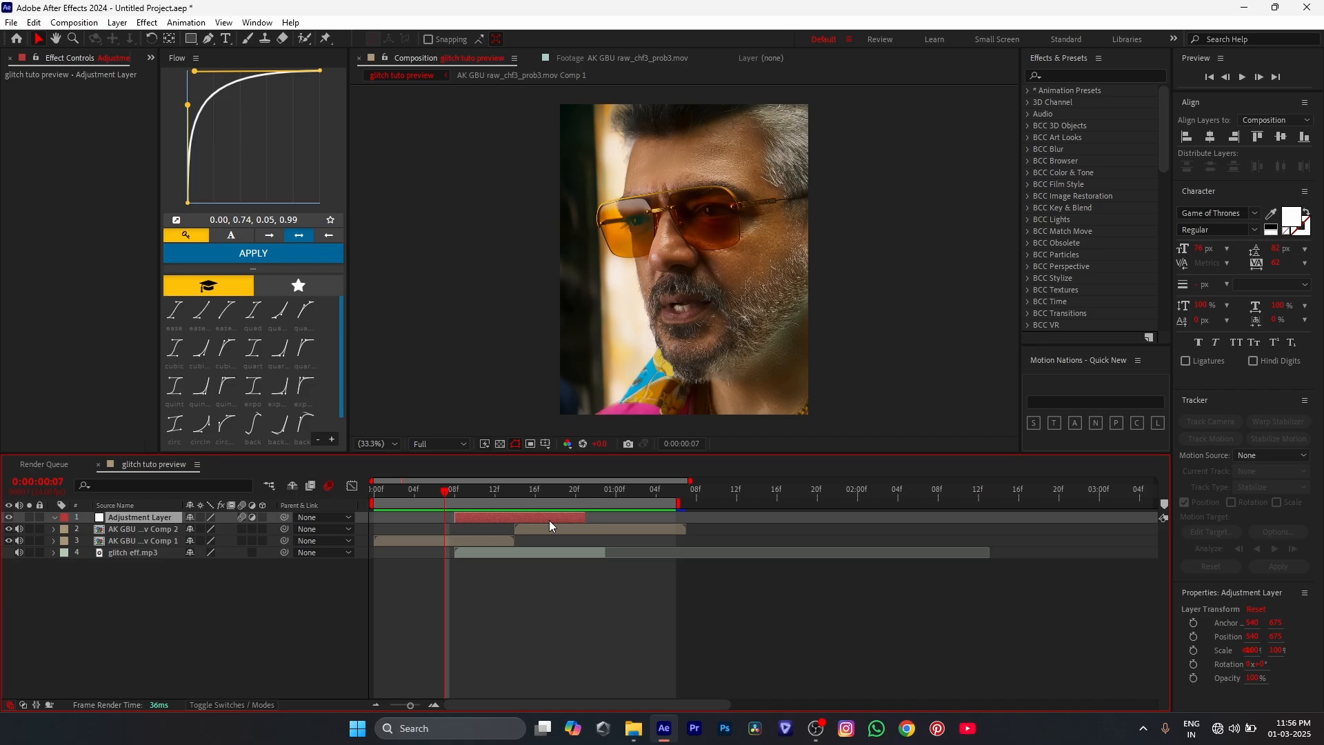
key(g)
key(ctrl+space)
text(gli)
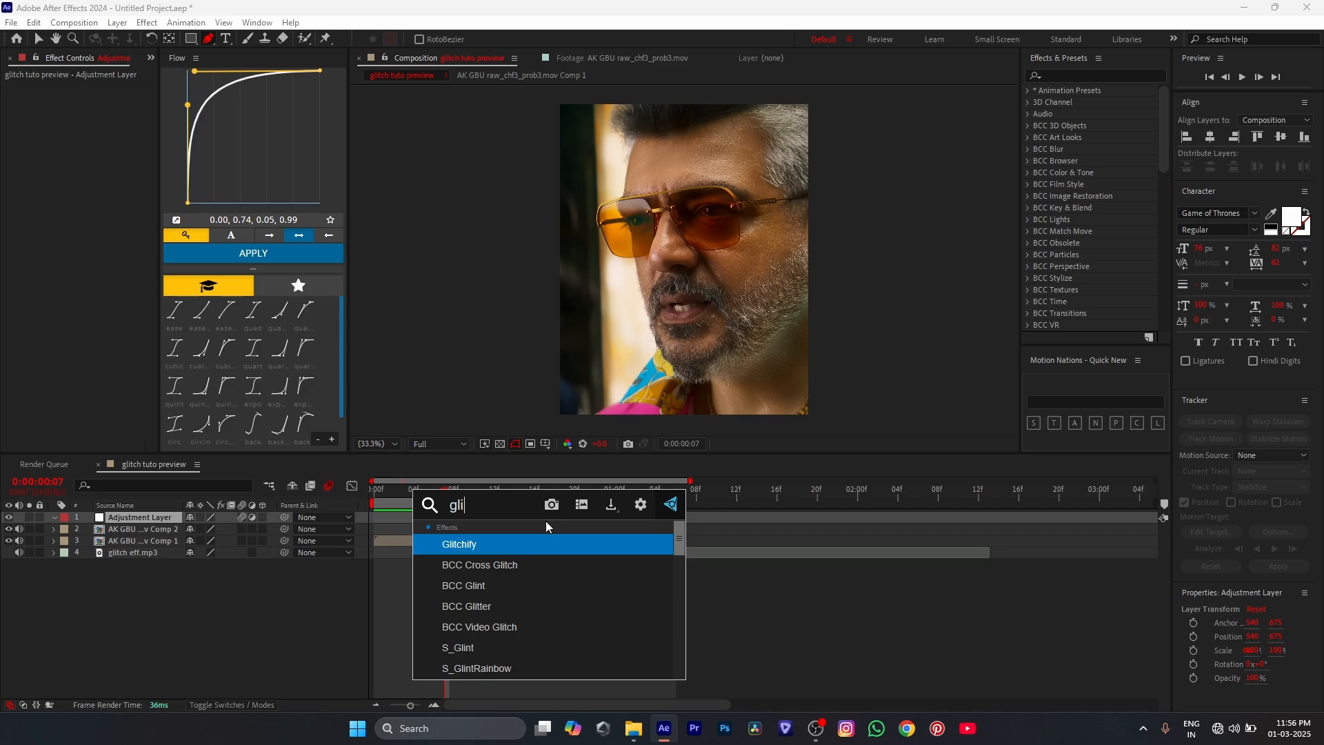
click(523, 542)
key(v)
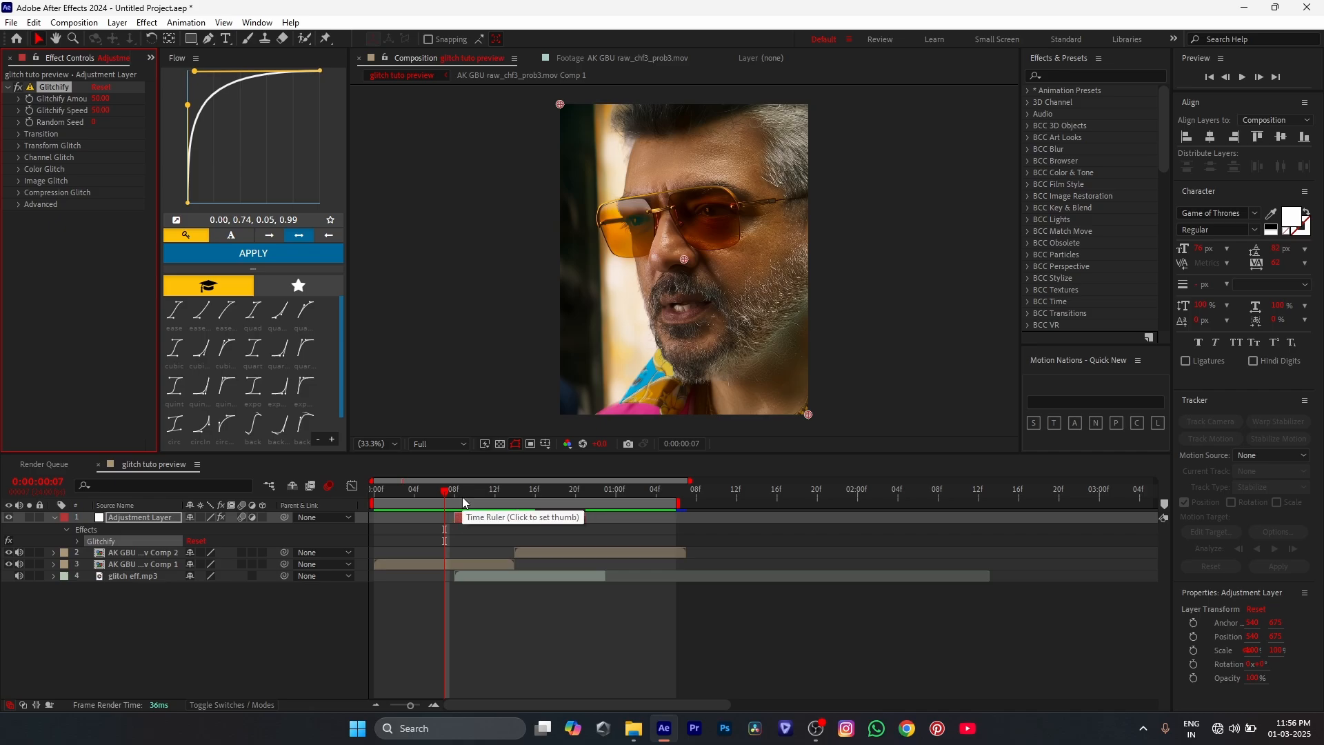
Step: Disable Channel Glitch and Color Glitch in Glitchify while viewing the cut at 0:00:00:14
click(508, 501)
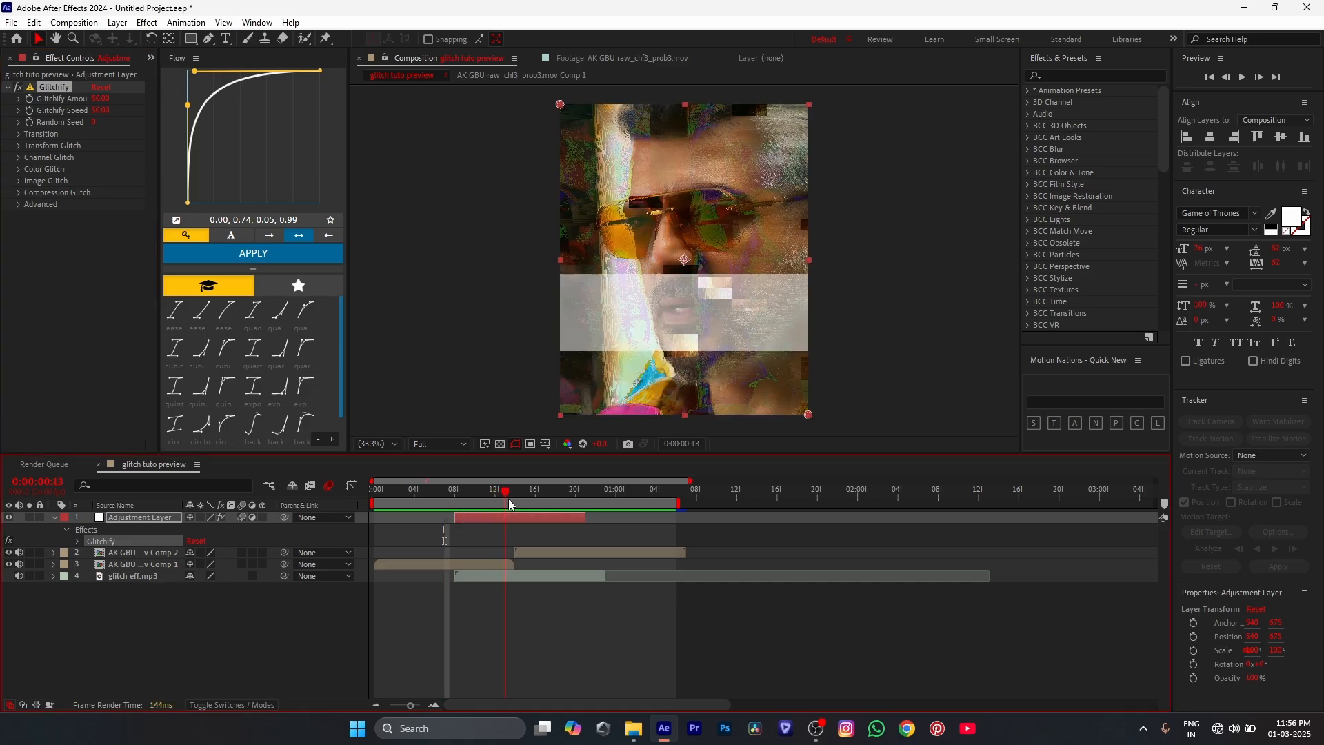
click(511, 487)
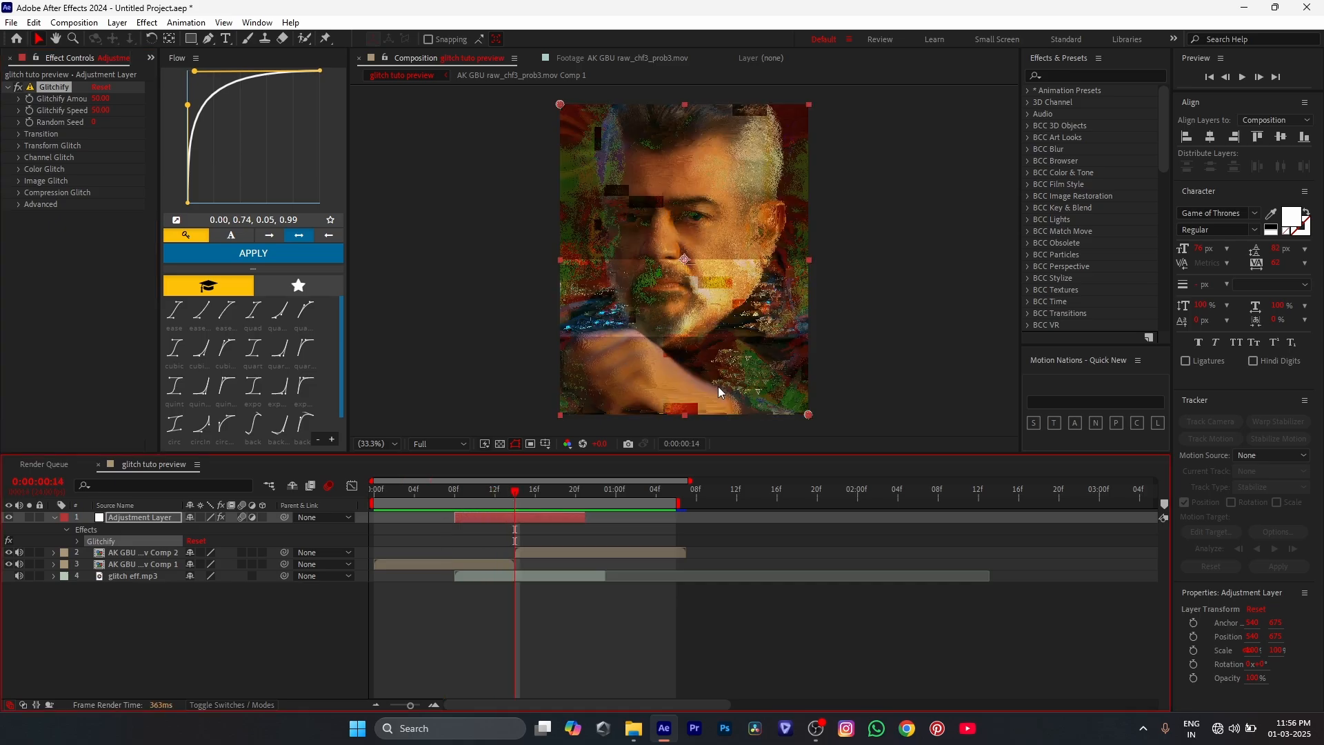
click(19, 143)
click(19, 144)
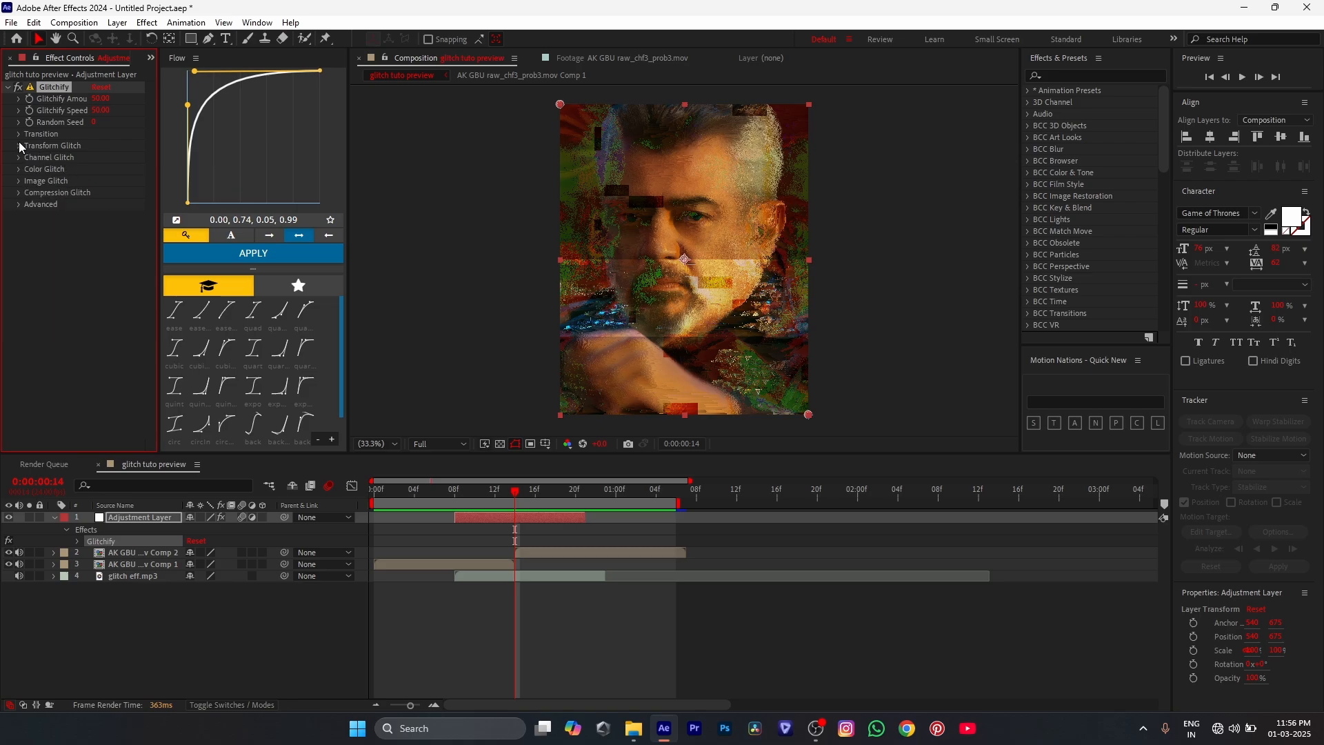
click(18, 157)
click(19, 215)
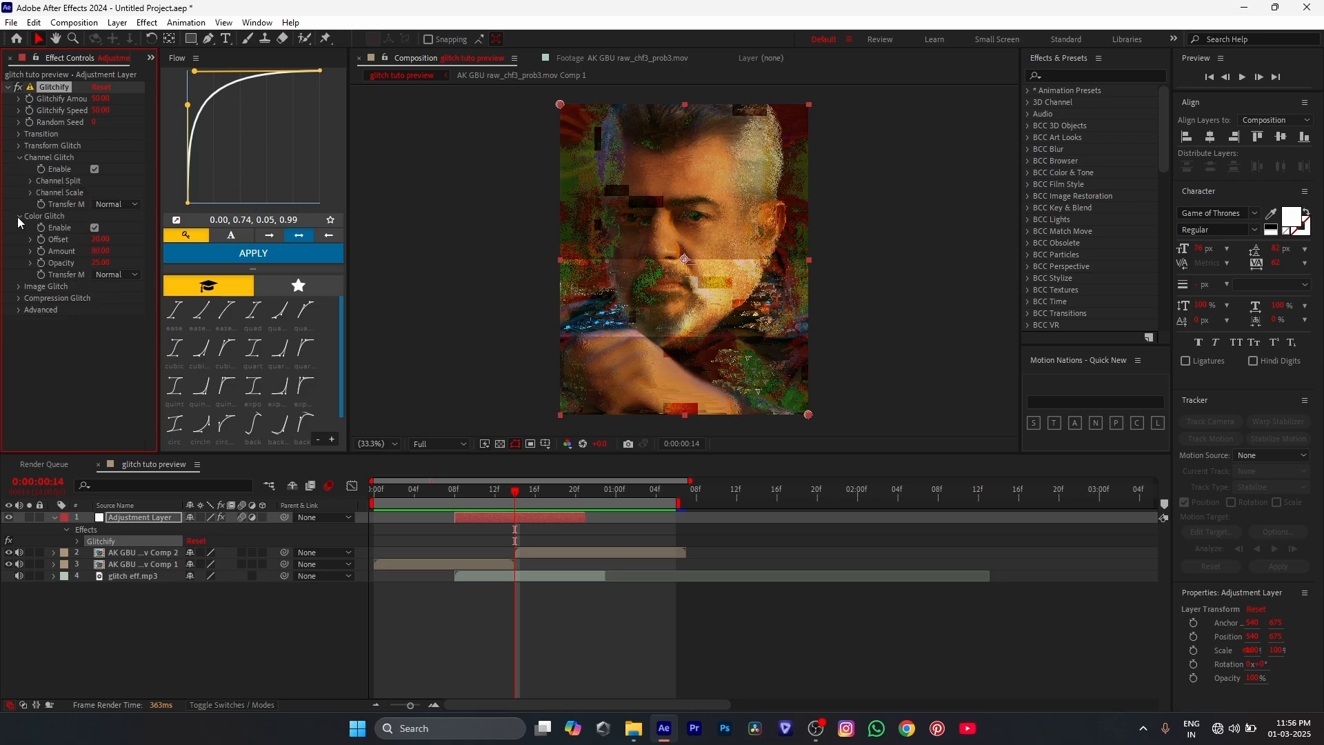
click(18, 286)
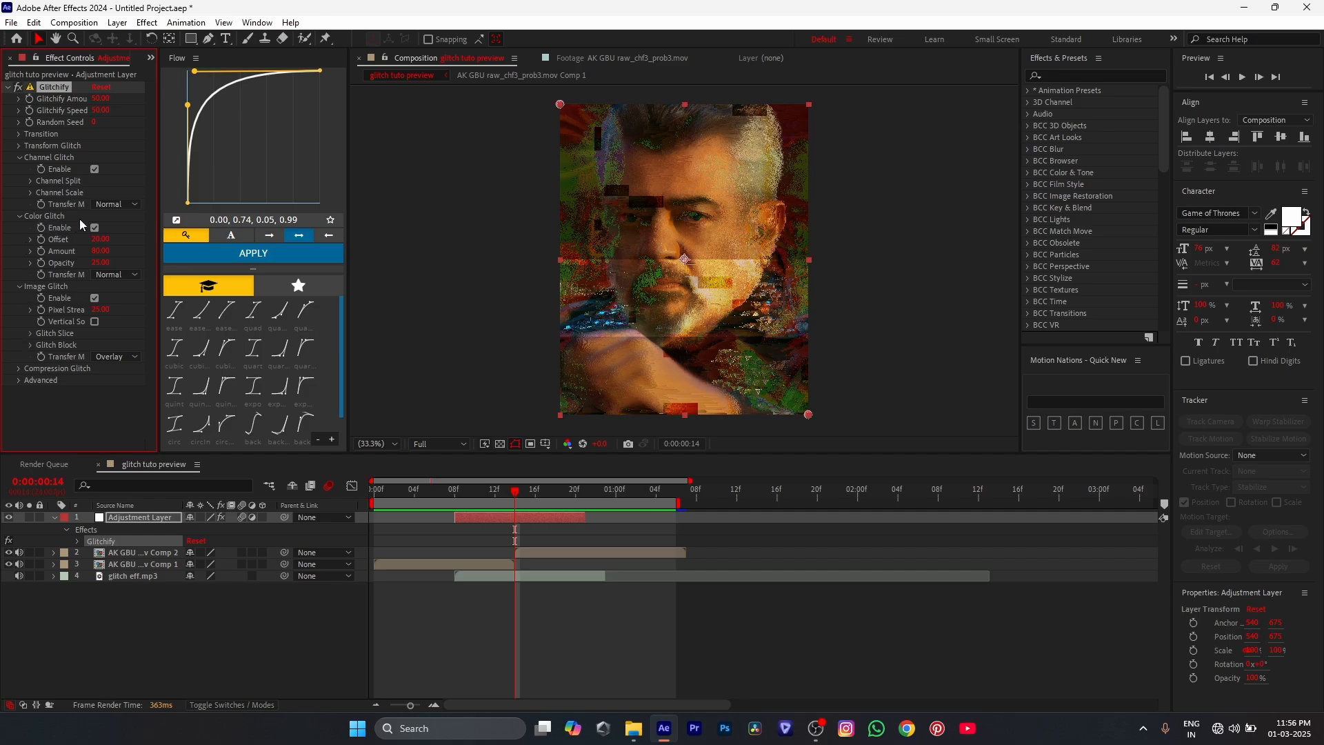
click(95, 170)
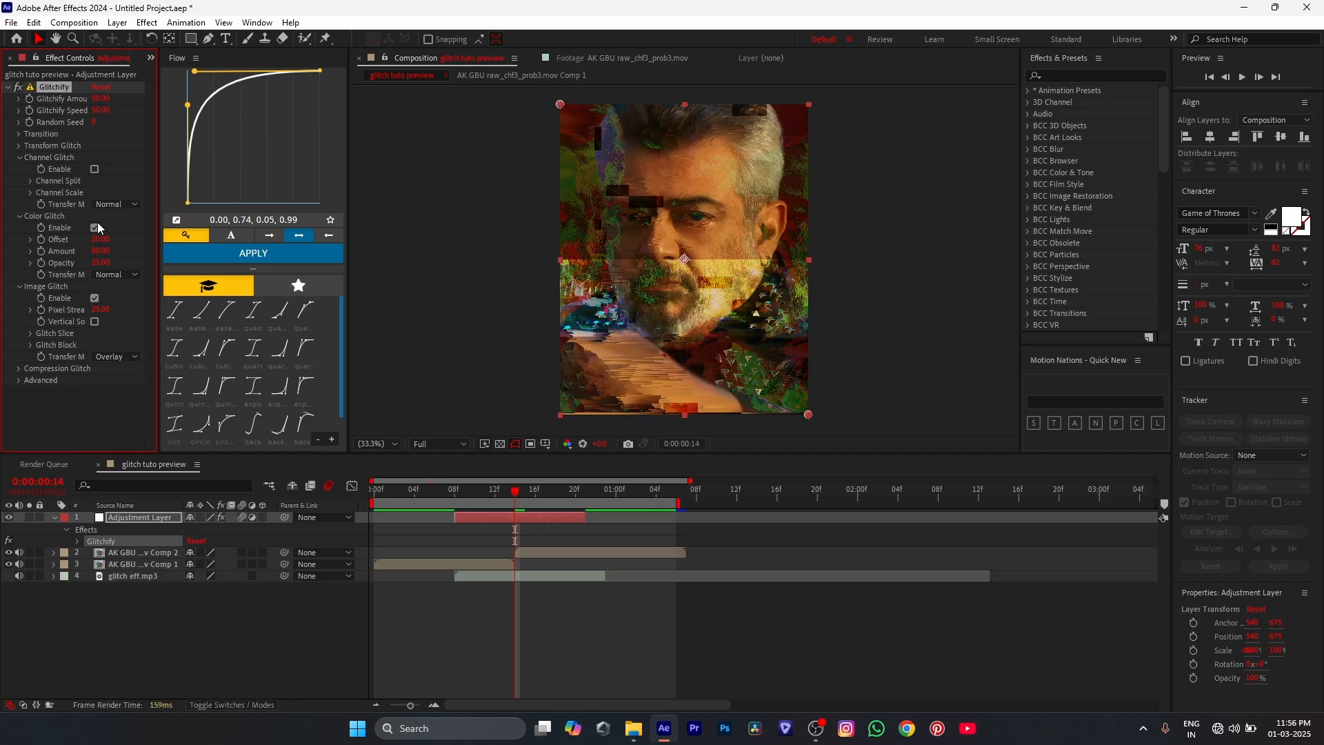
click(96, 229)
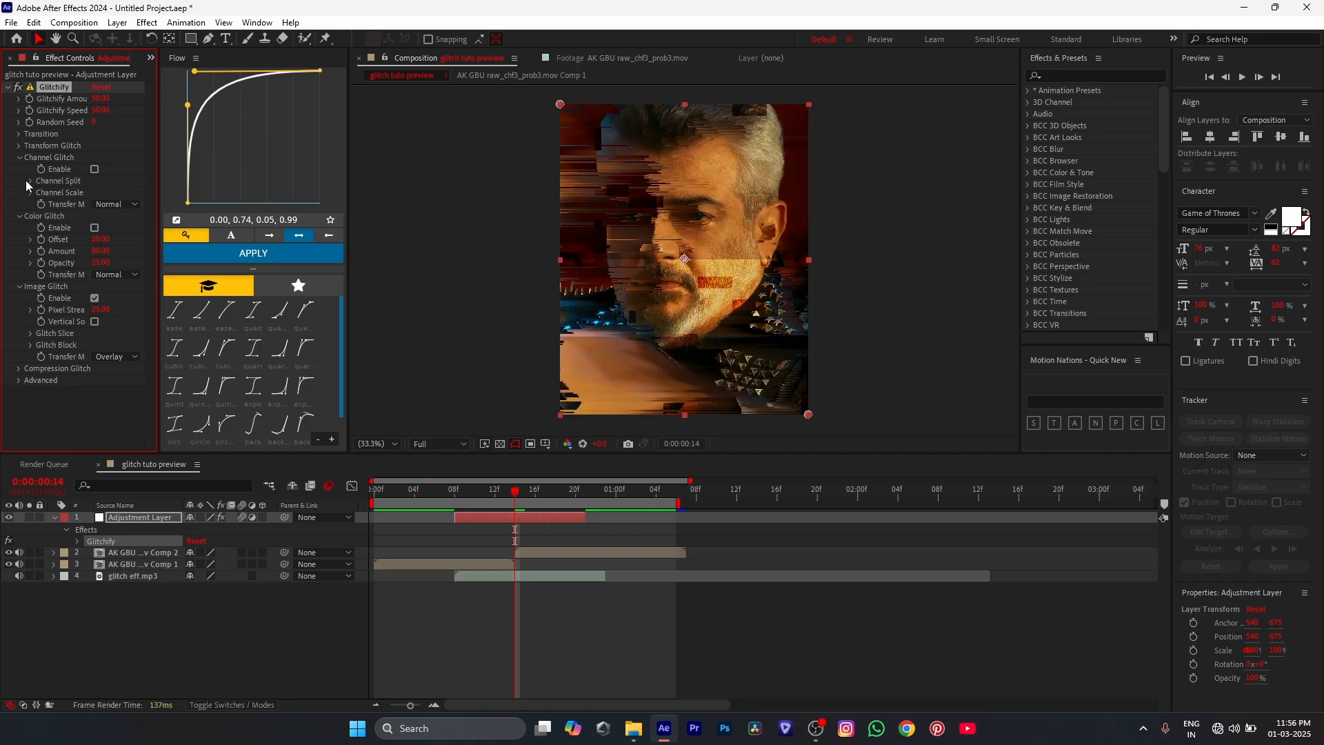
click(21, 158)
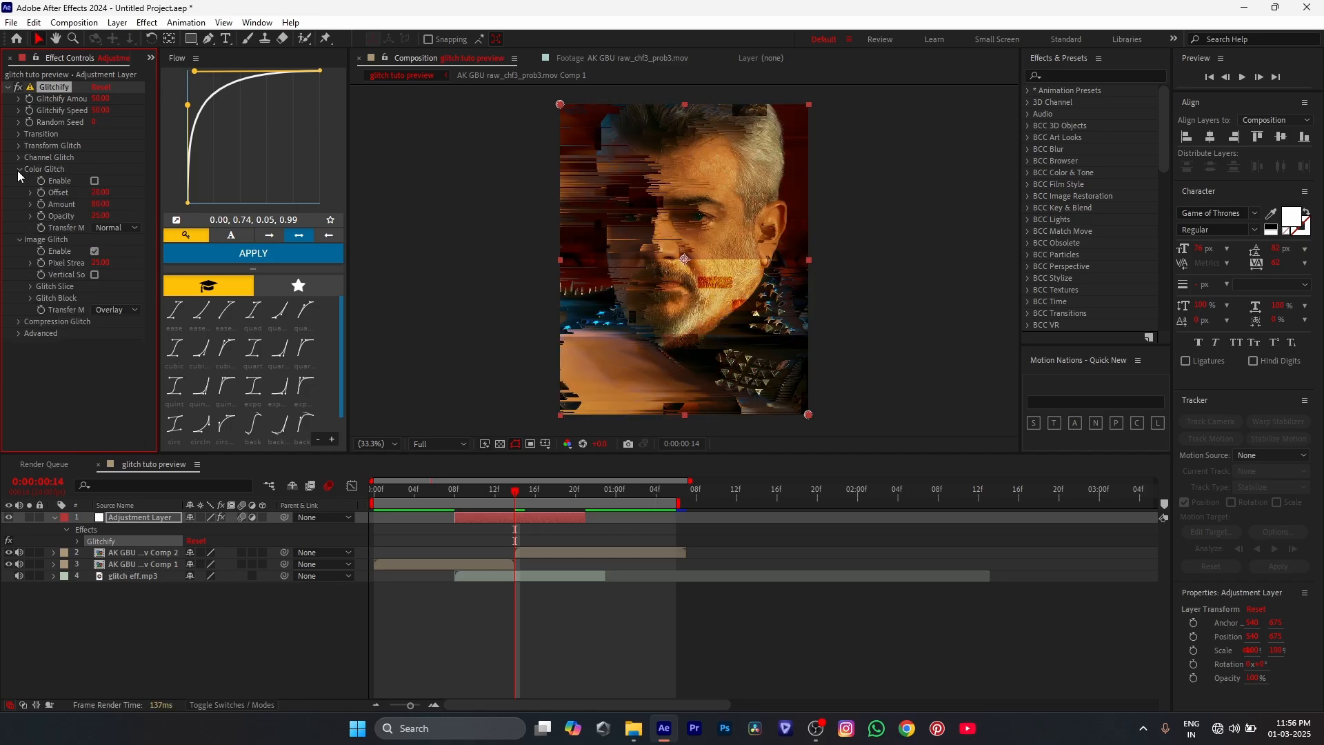
click(18, 171)
click(18, 183)
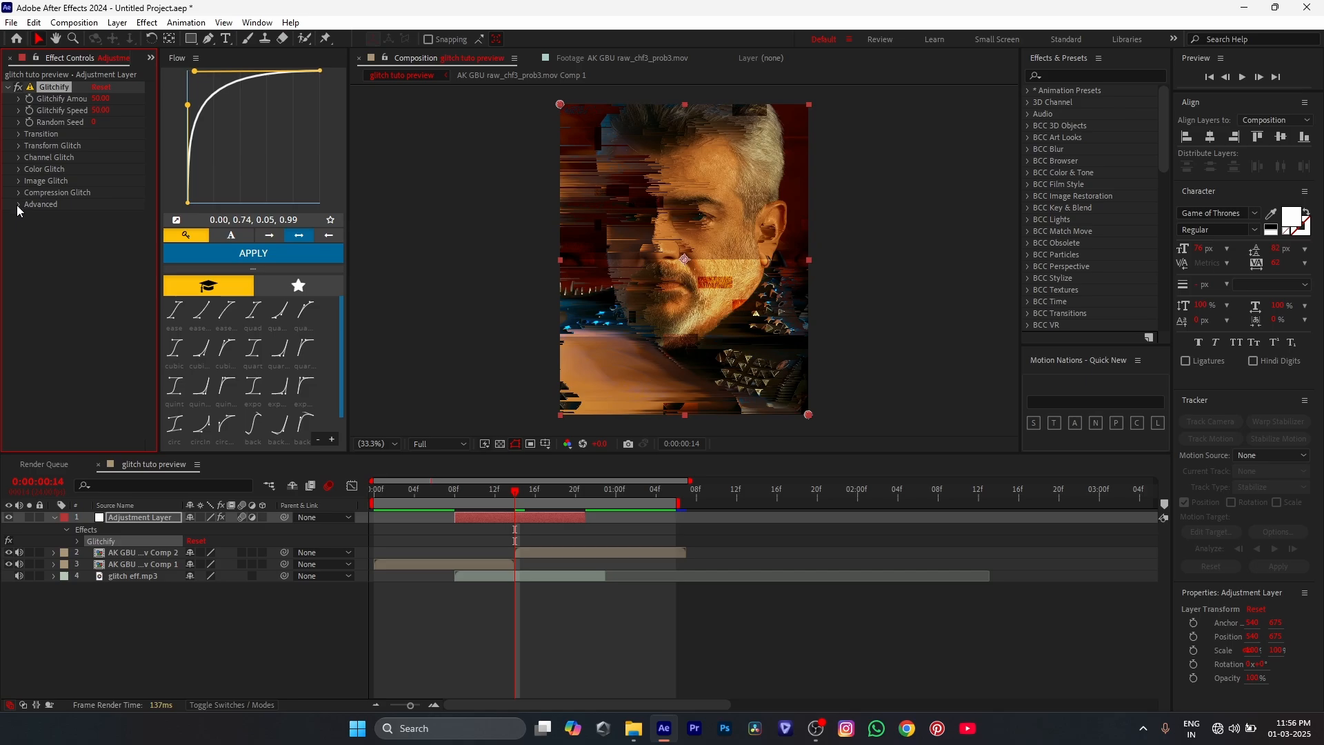
Step: Examine the Pixel Sort options among Glitchify's Advanced settings
click(18, 204)
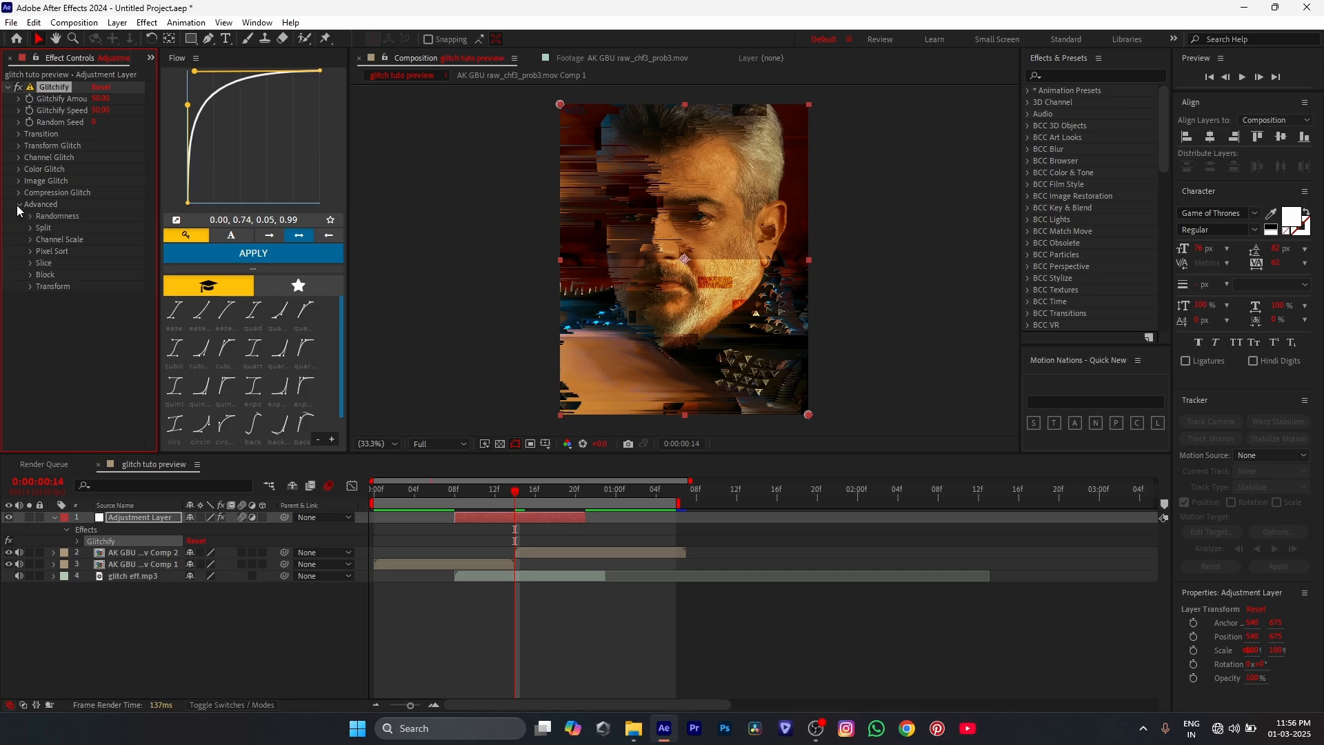
click(29, 251)
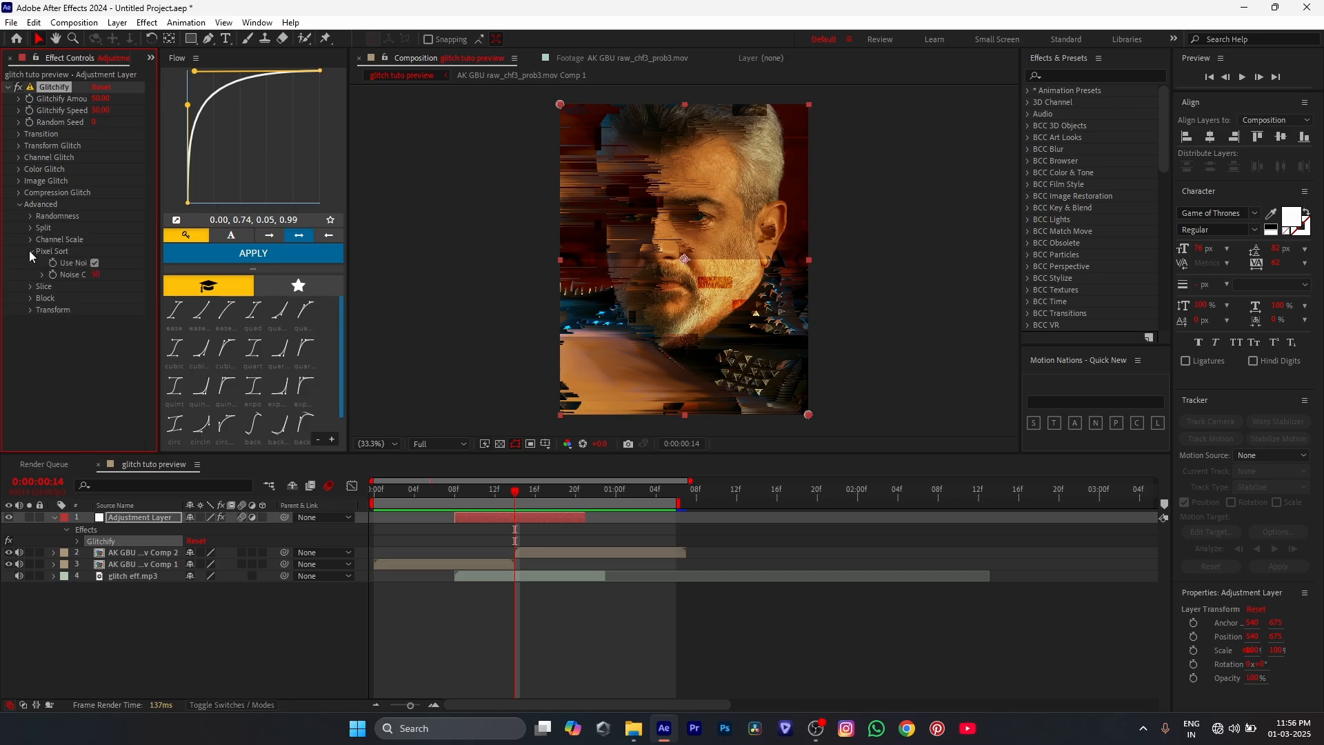
click(30, 251)
click(19, 204)
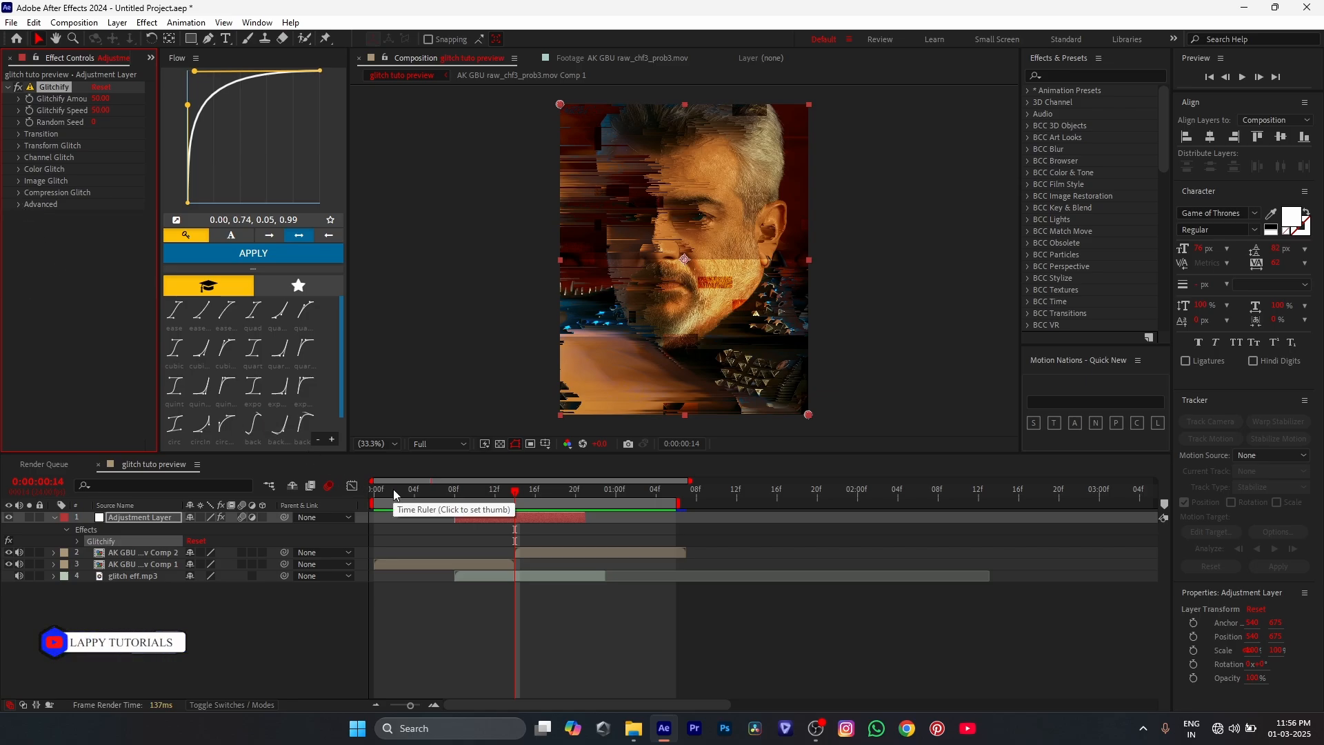
Step: Play the composition from the beginning to preview the Glitchify transition
key(Home)
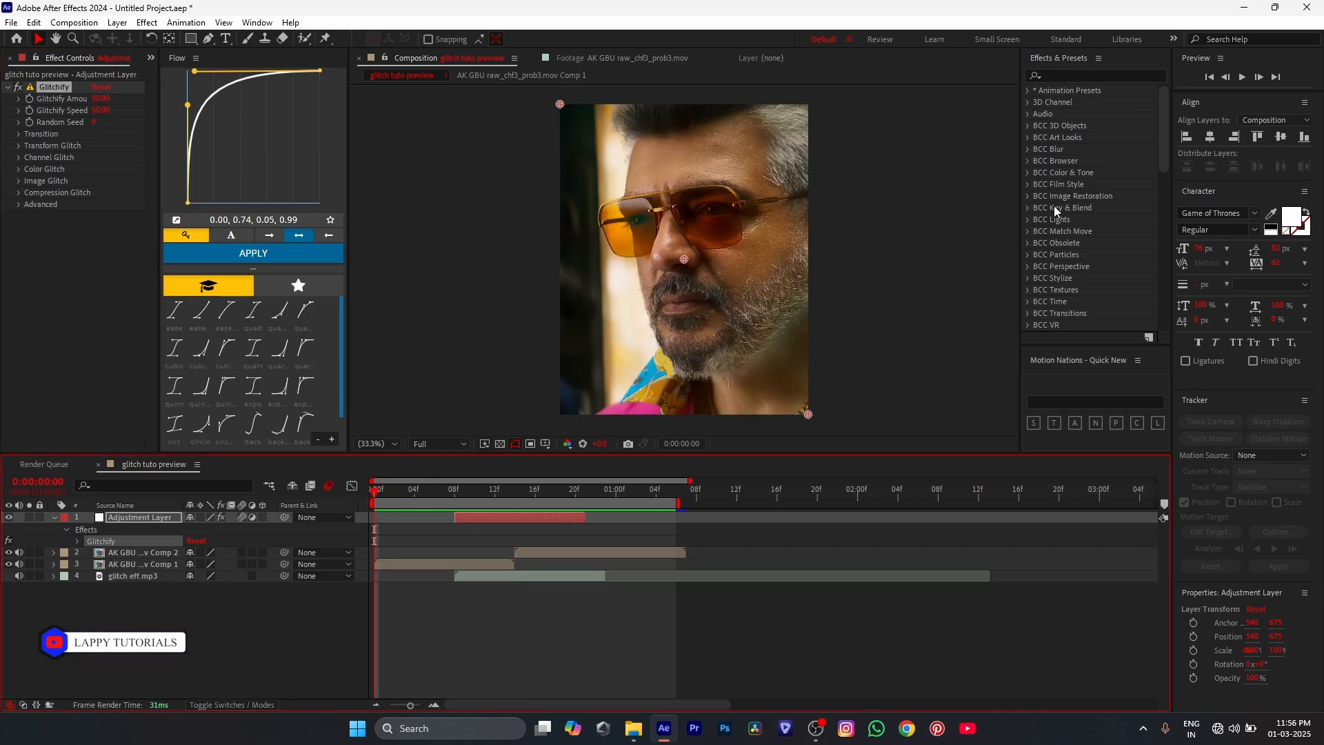
click(1243, 80)
click(1243, 82)
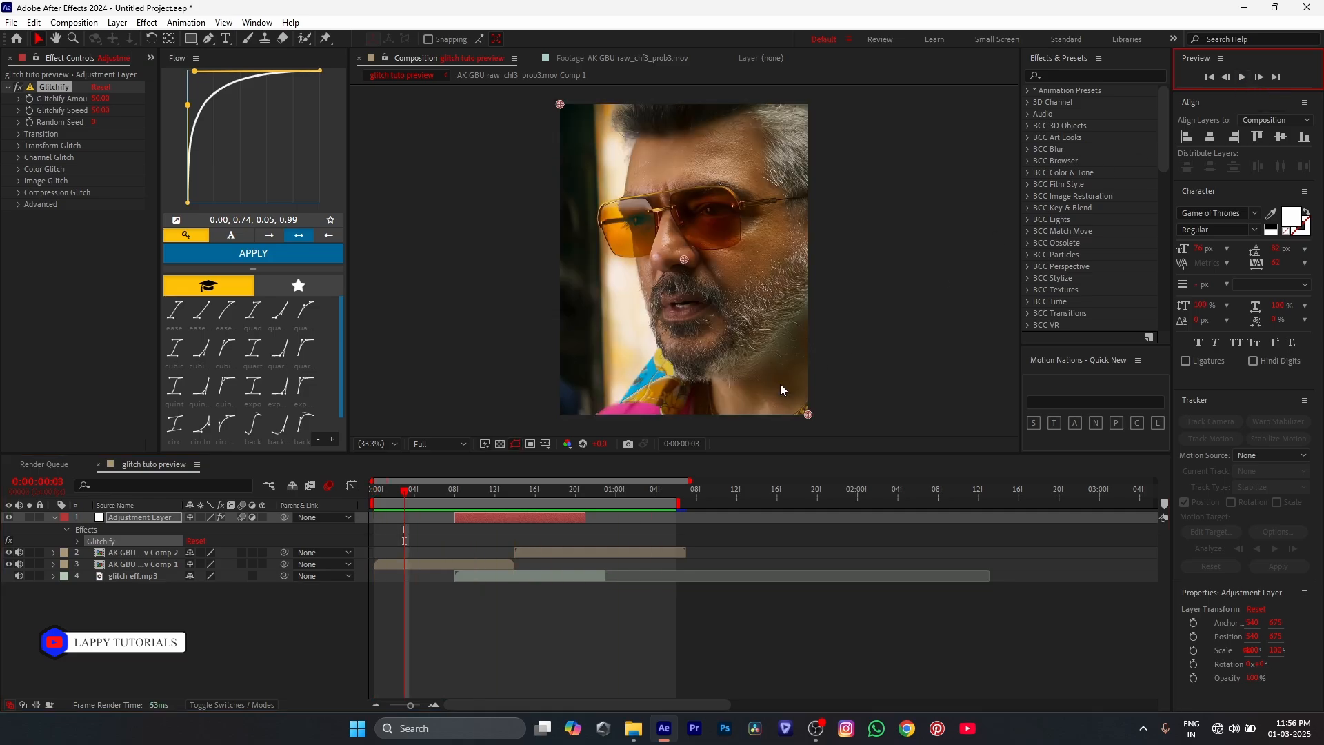
Step: Mute the glitch eff.mp3 layer and play the composition from the beginning to preview the Glitchify transition
click(476, 575)
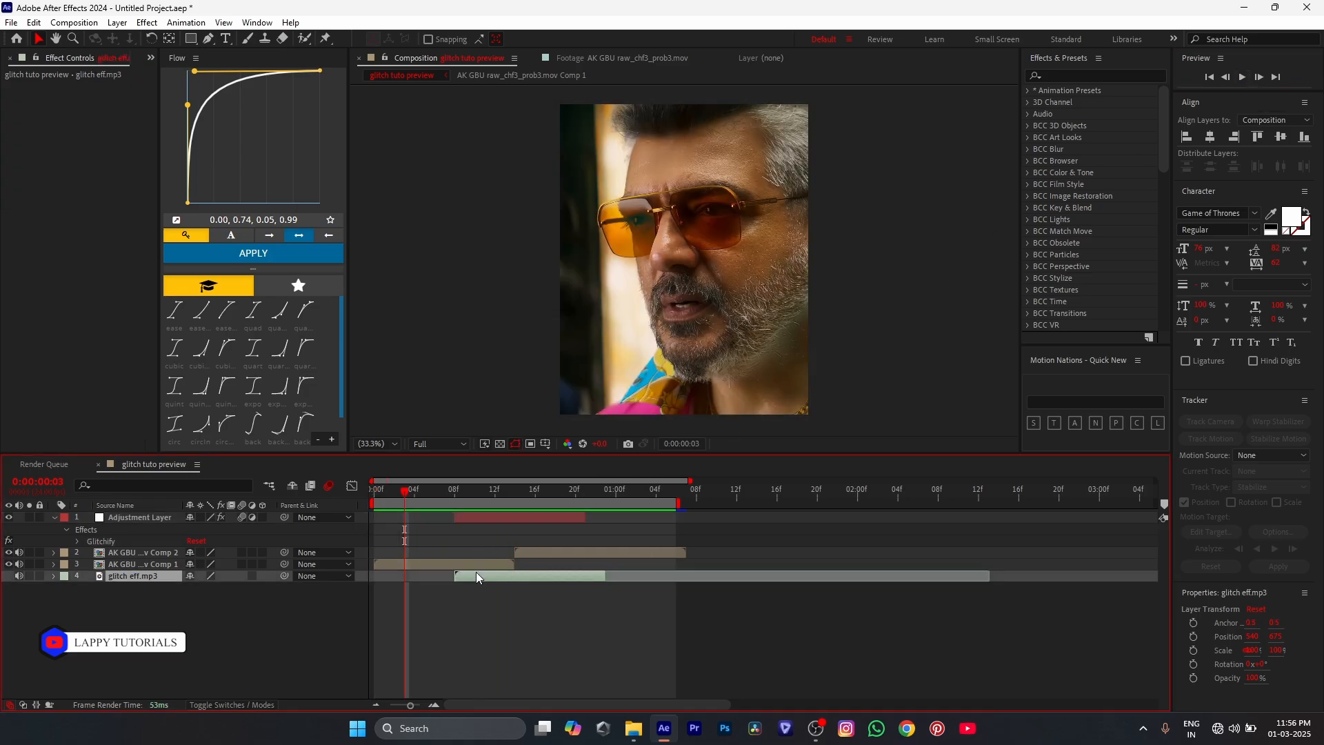
click(19, 576)
key(Home)
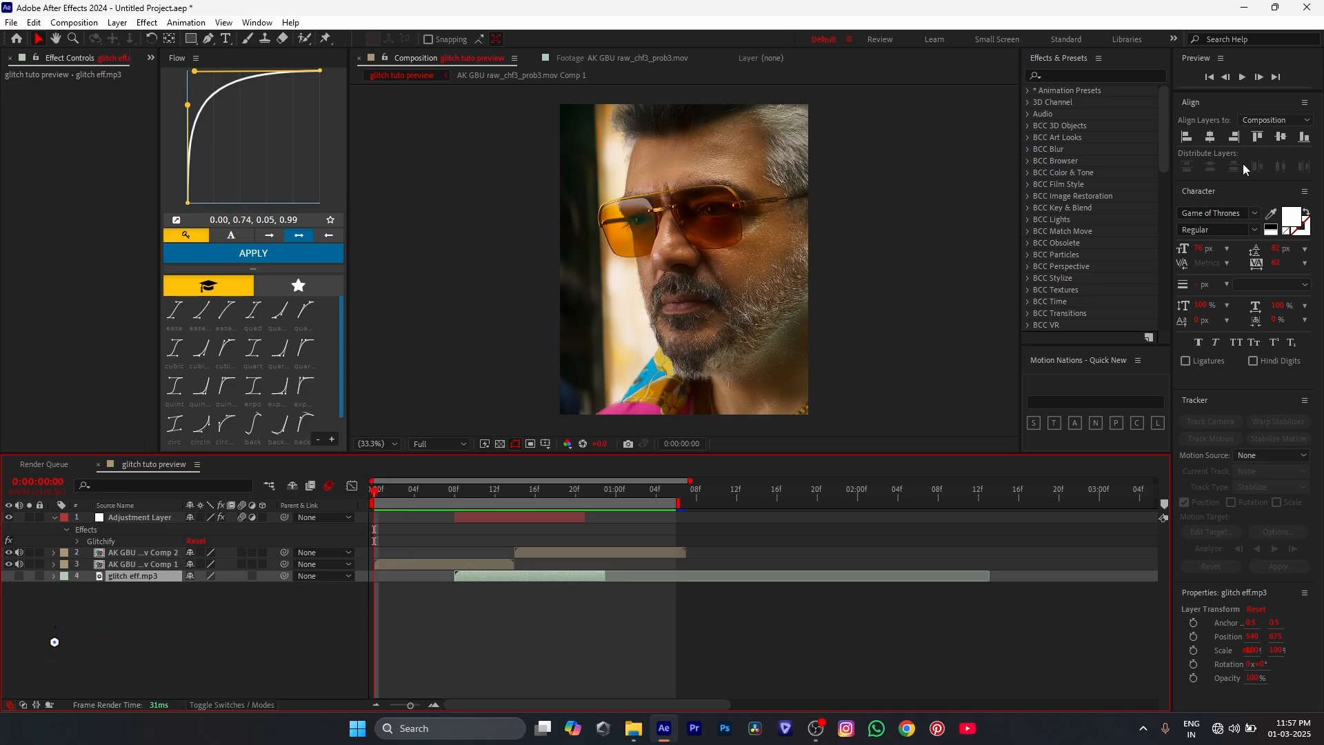
click(1243, 83)
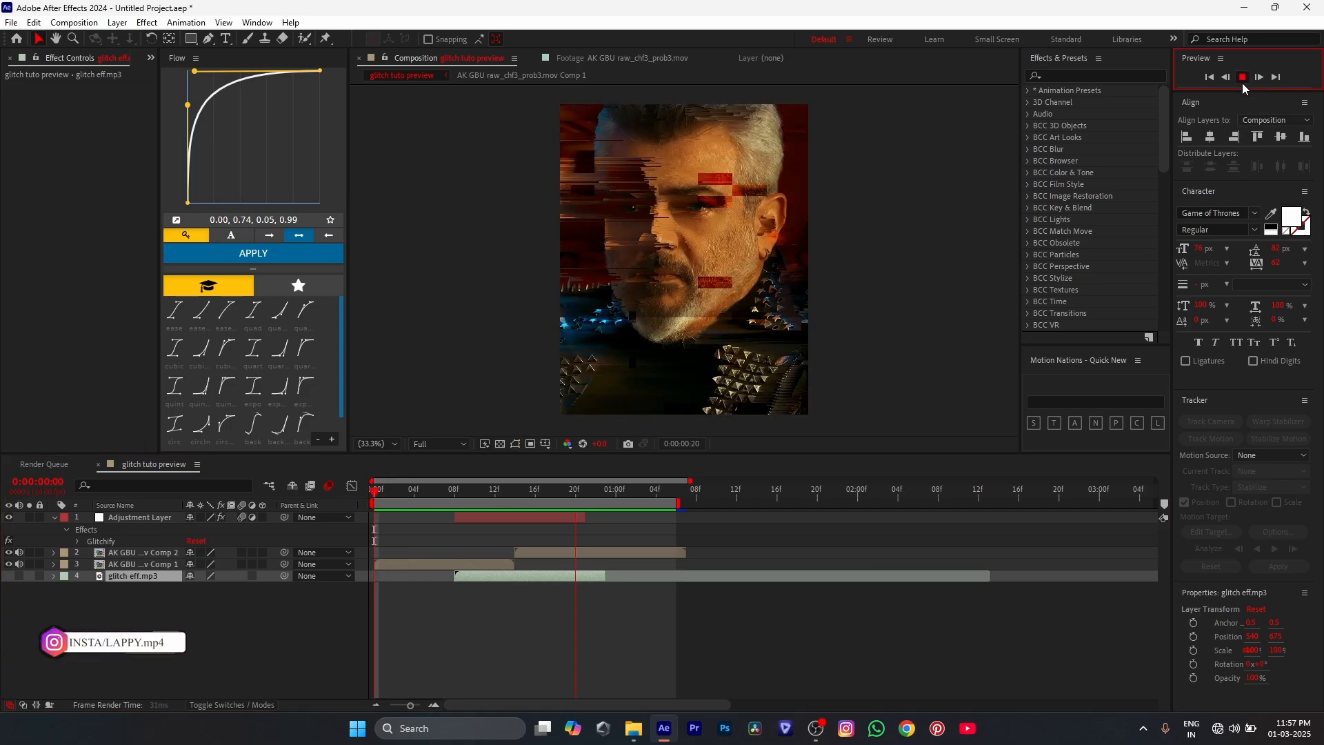
key(space)
Step: At 0:00:00:08, enable keyframing for the adjustment layer's Glitchify Amount and Glitchify Speed and set both to 0
click(460, 494)
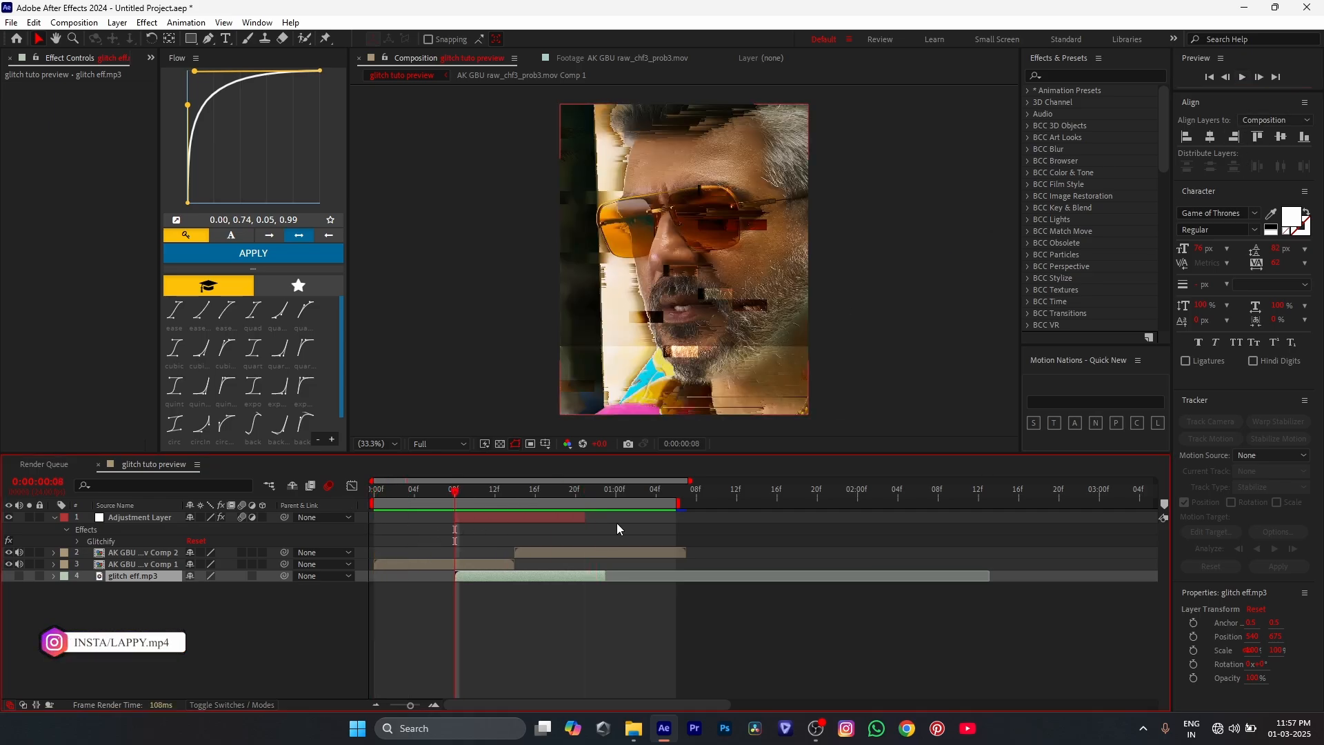
click(466, 518)
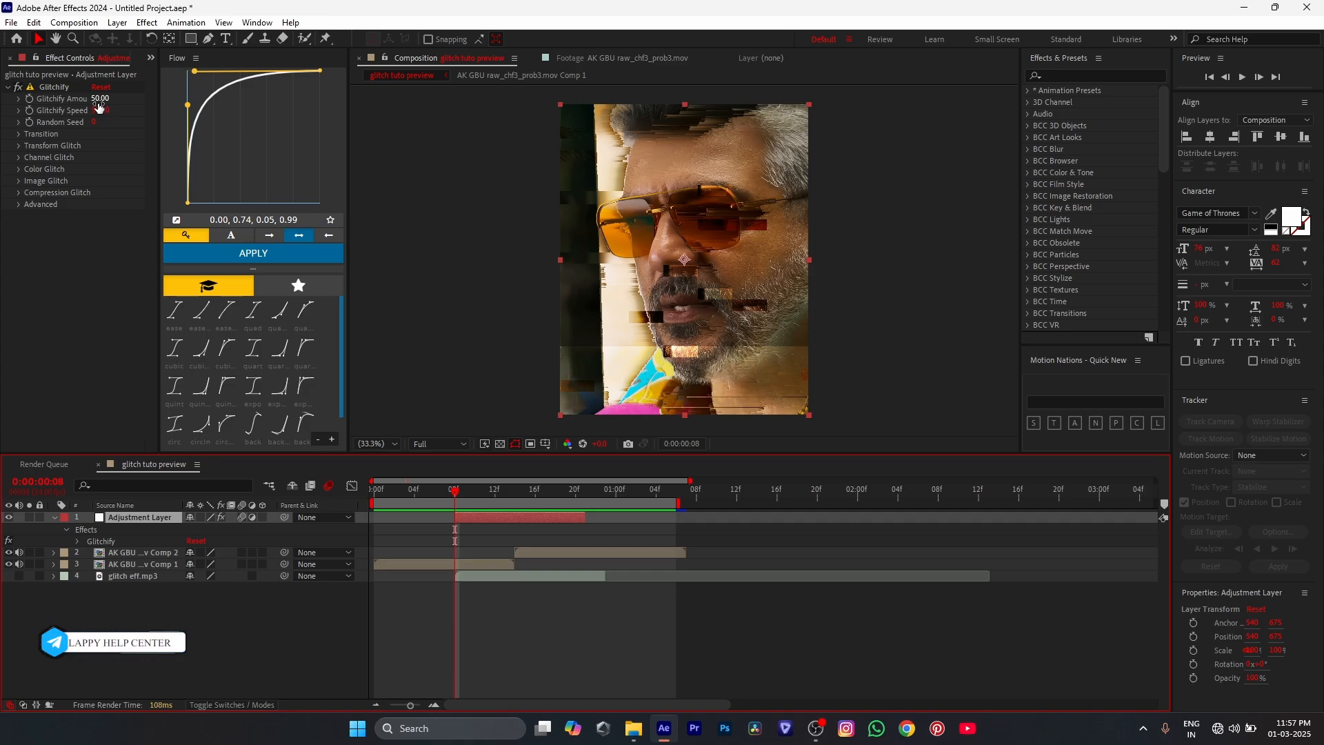
click(29, 99)
click(29, 110)
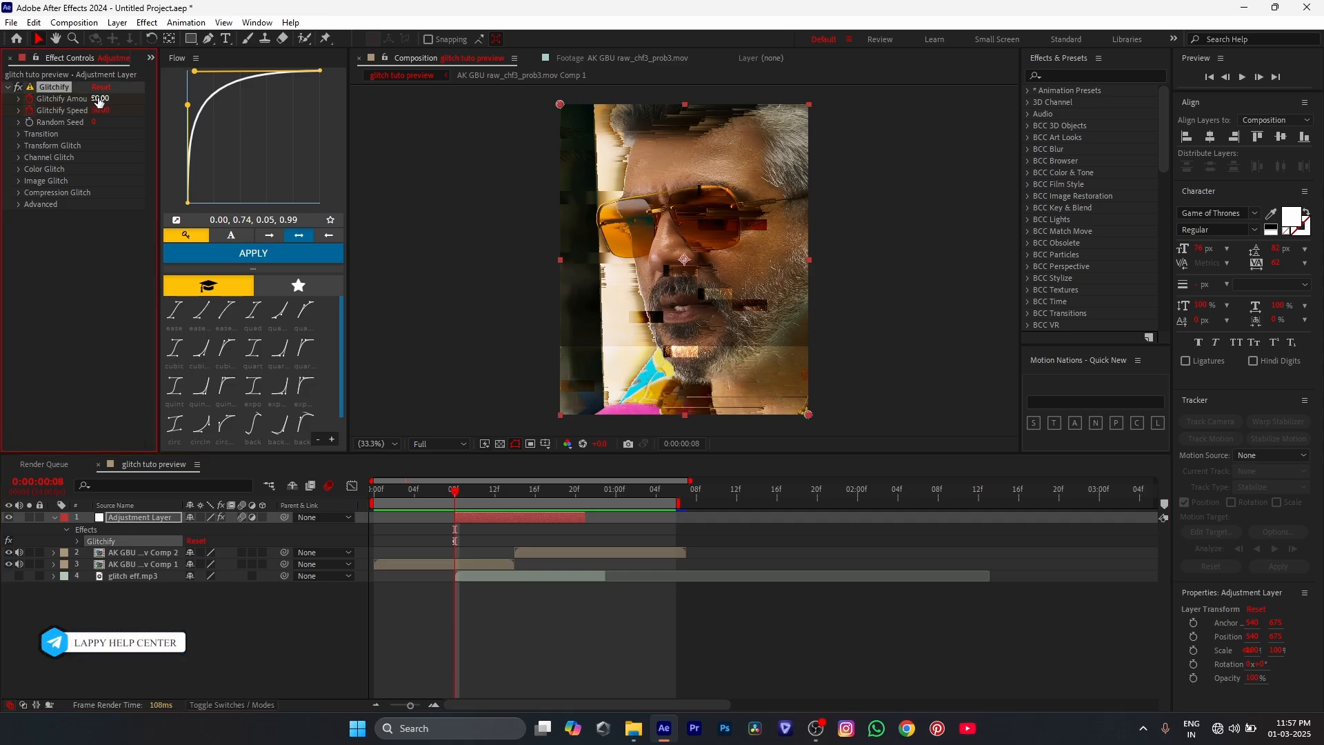
click(99, 99)
text(0)
key(Tab)
text(0)
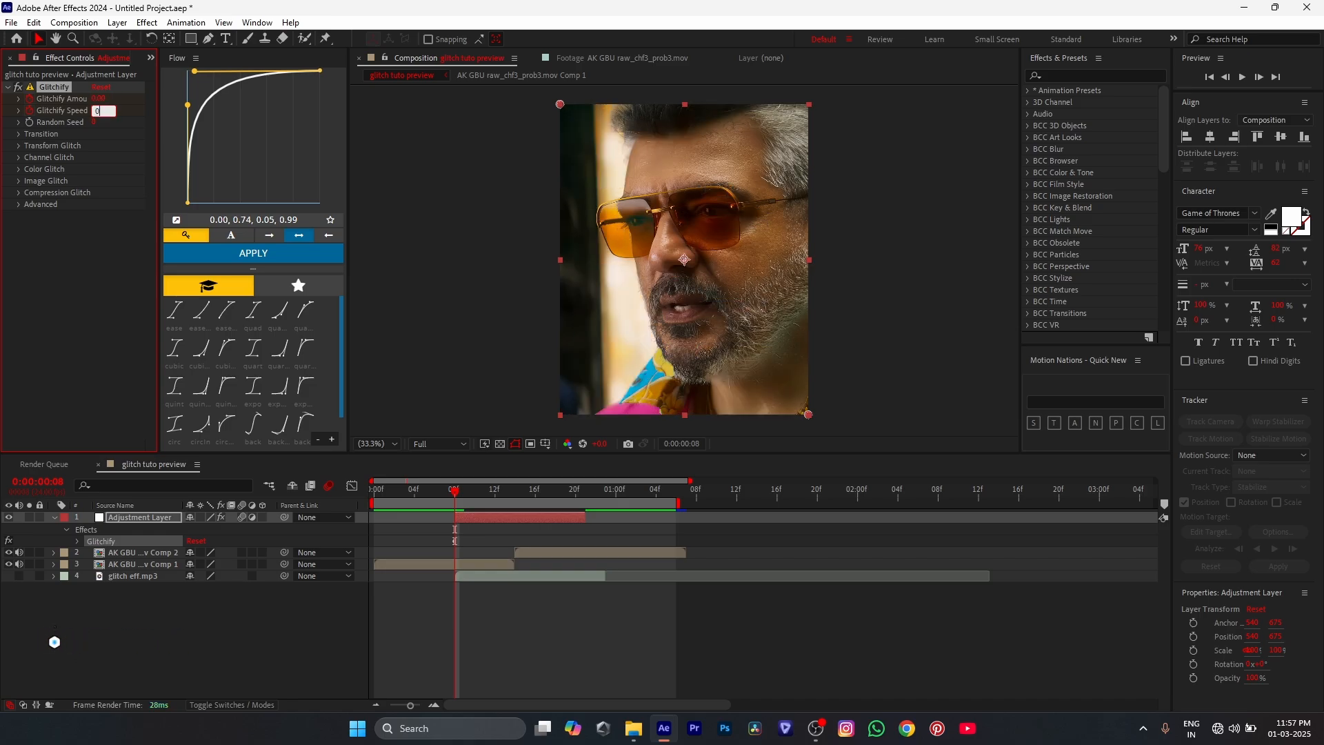
Step: At the cut at 0:00:00:14, keyframe Glitchify Amount and Glitchify Speed at 50
click(511, 495)
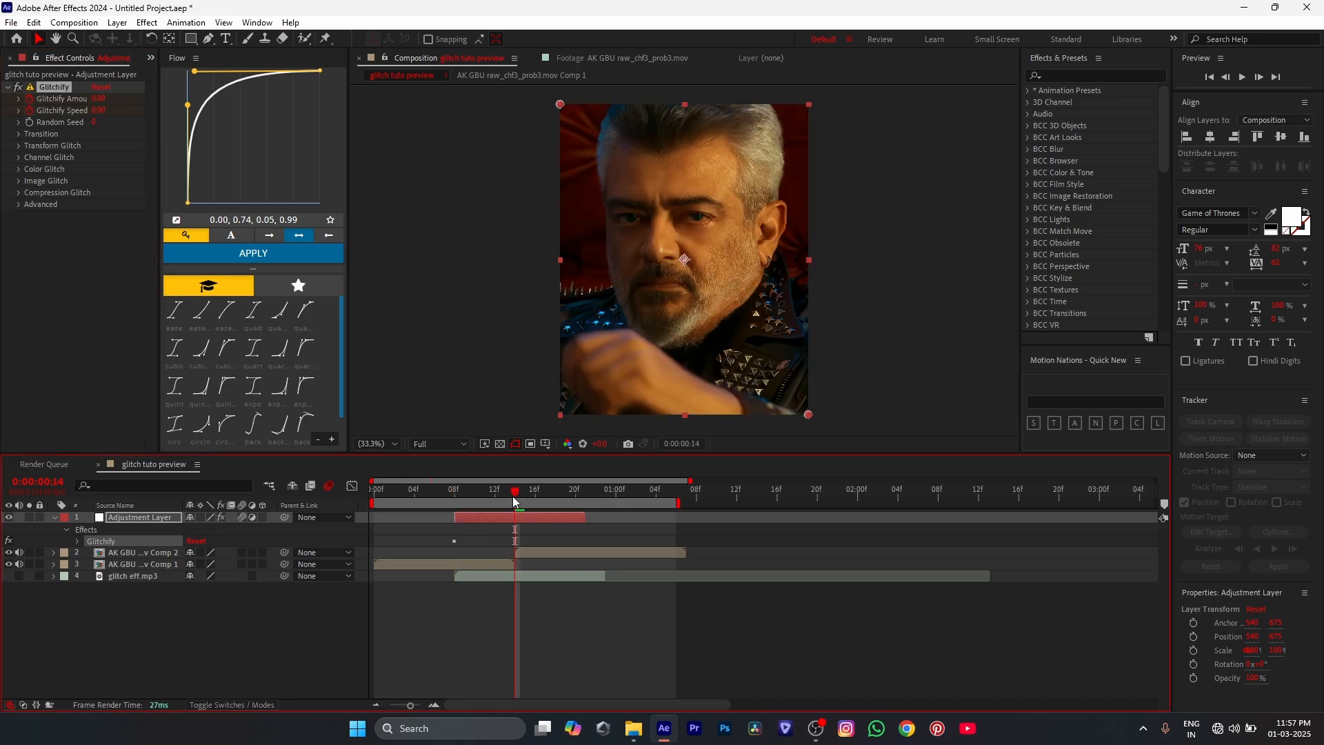
click(98, 99)
text(0)
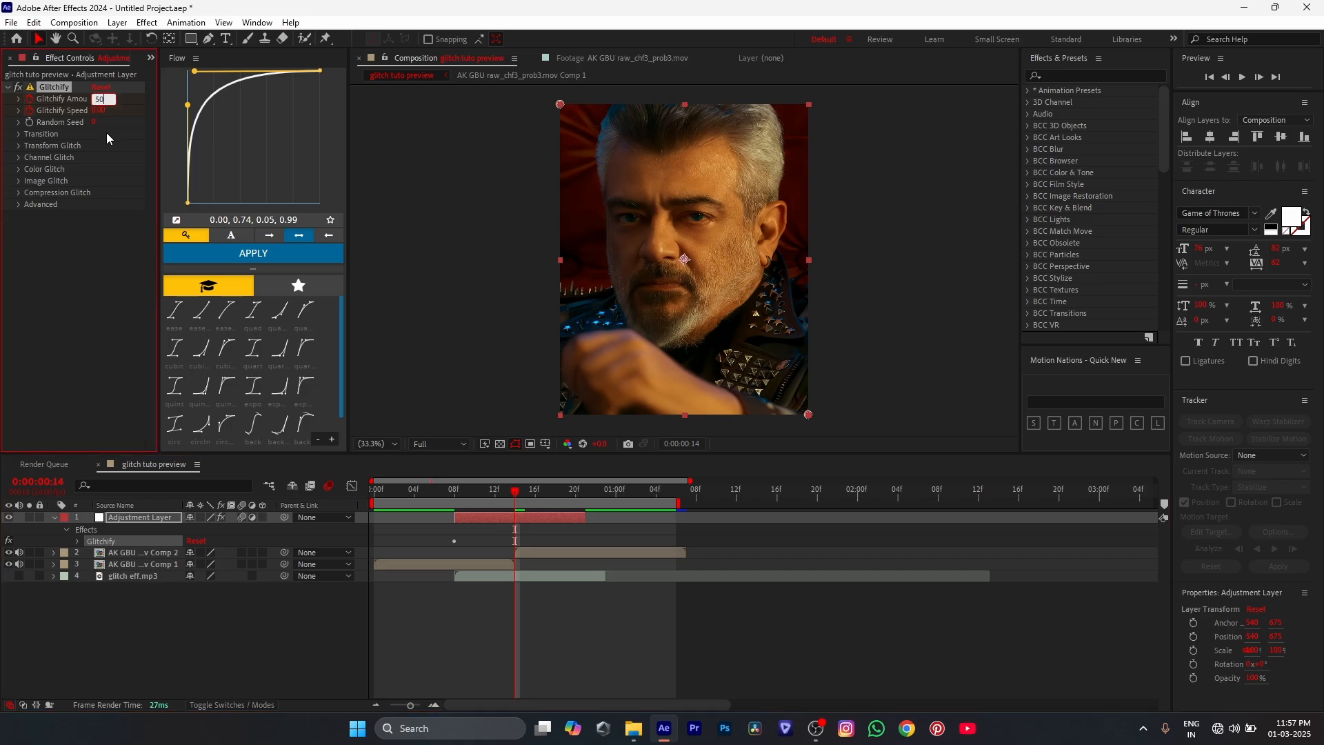
key(Tab)
text(5)
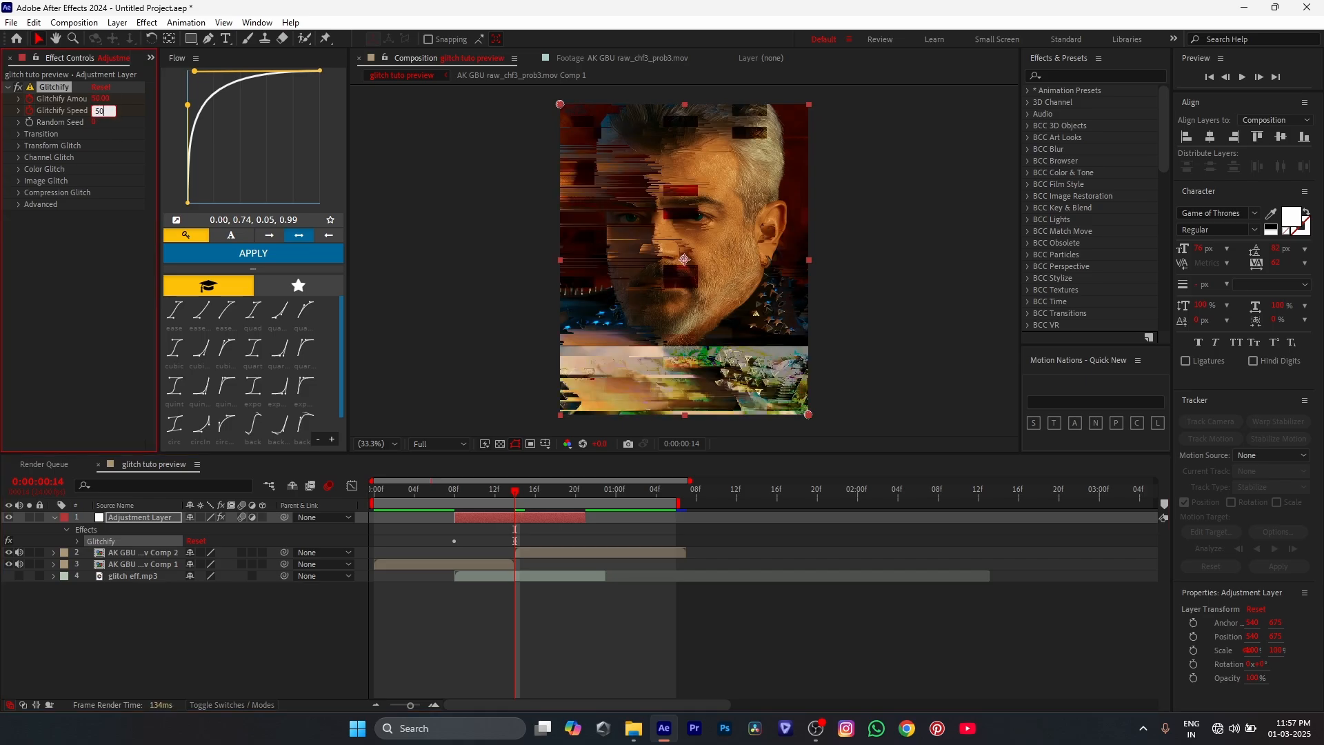
text(0)
key(Return)
Step: At the end of the adjustment layer, 0:00:00:21, keyframe Glitchify Amount and Glitchify Speed at 0
click(581, 490)
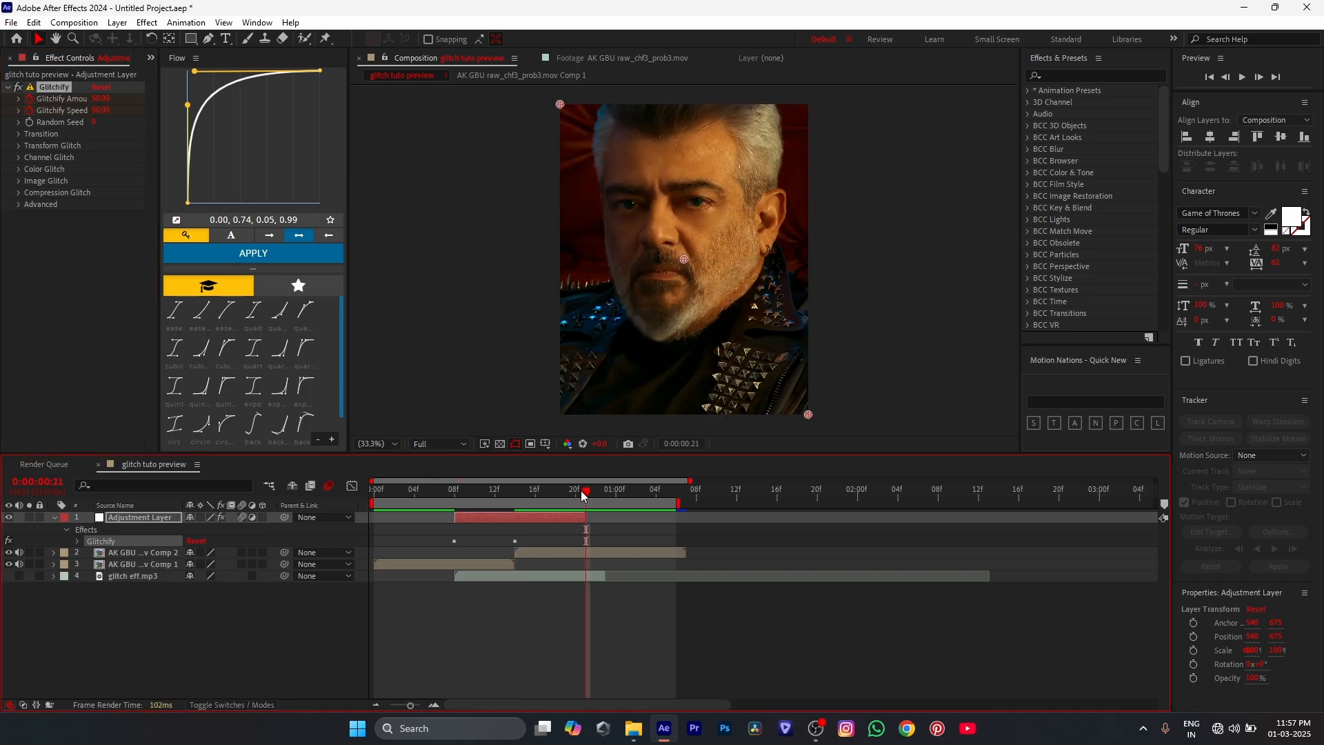
click(99, 100)
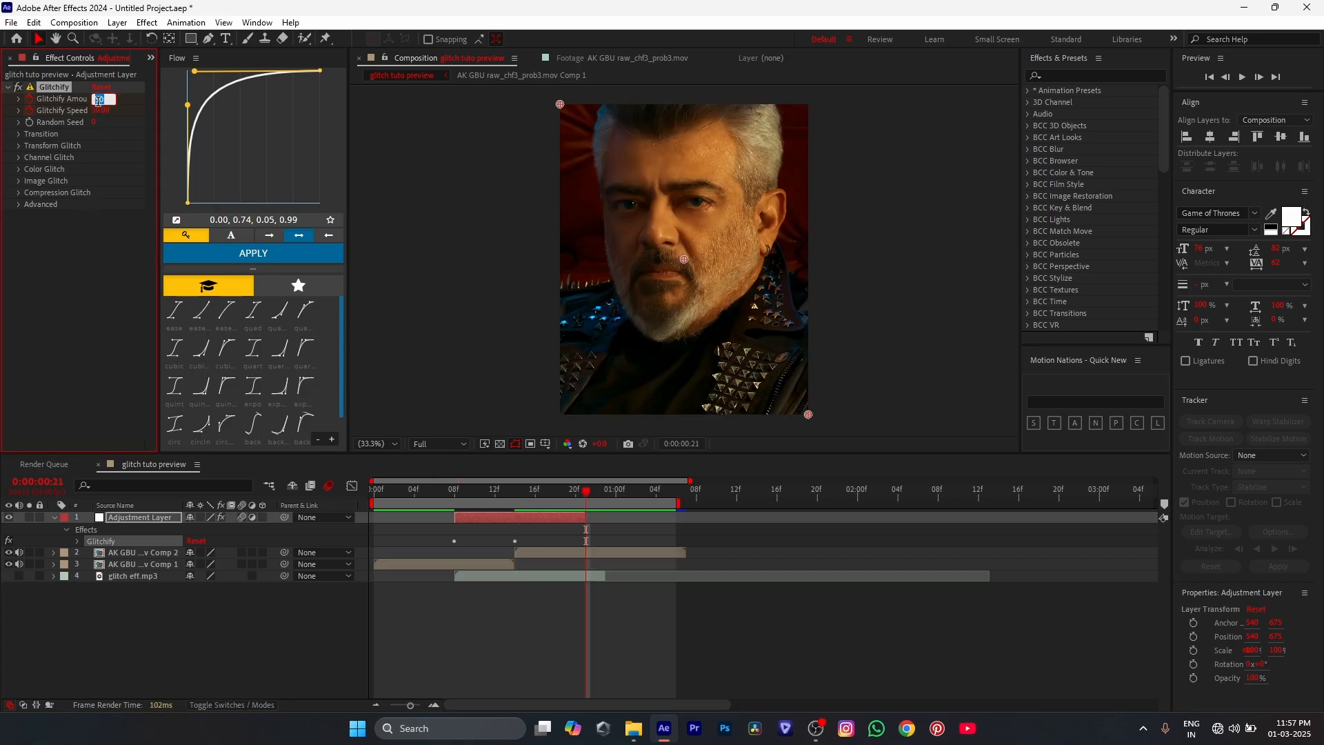
text(0)
key(Tab)
text(0)
Step: Reveal the adjustment layer's Glitchify keyframes and apply Easy Ease to all of them
click(425, 494)
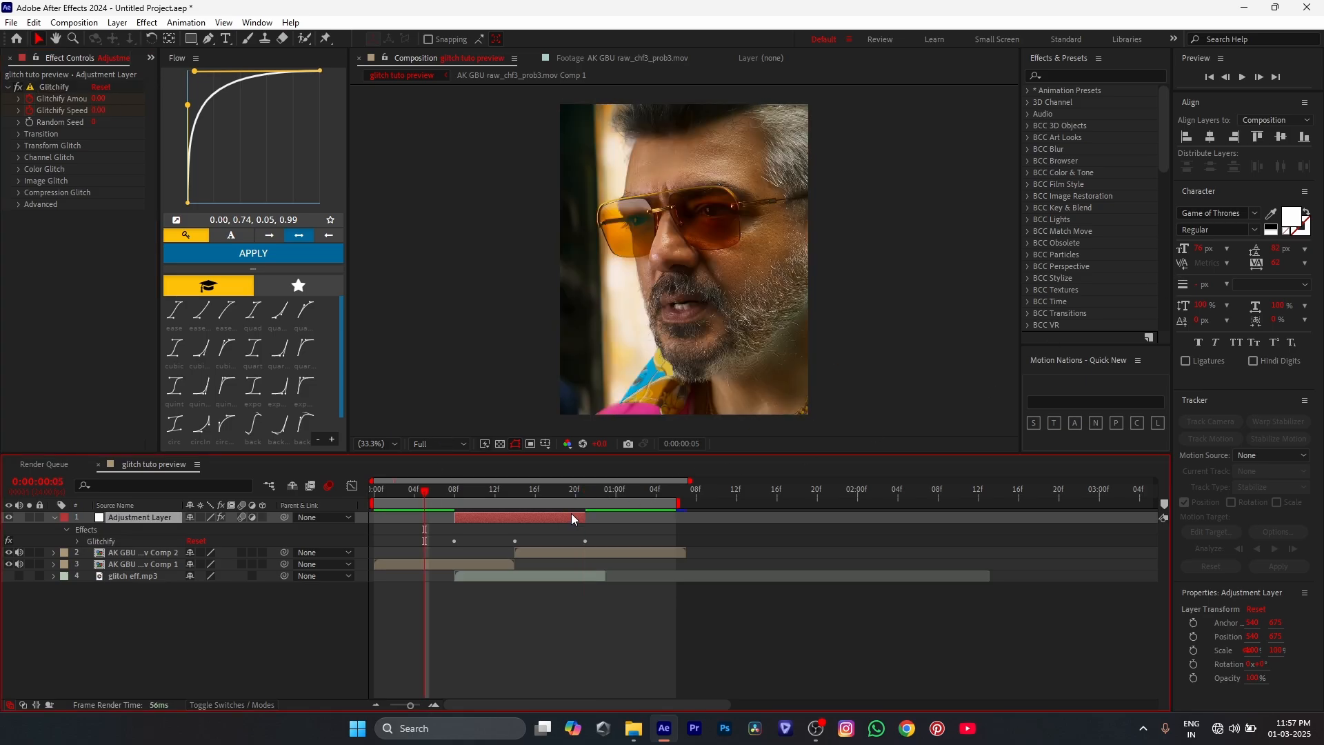
key(u)
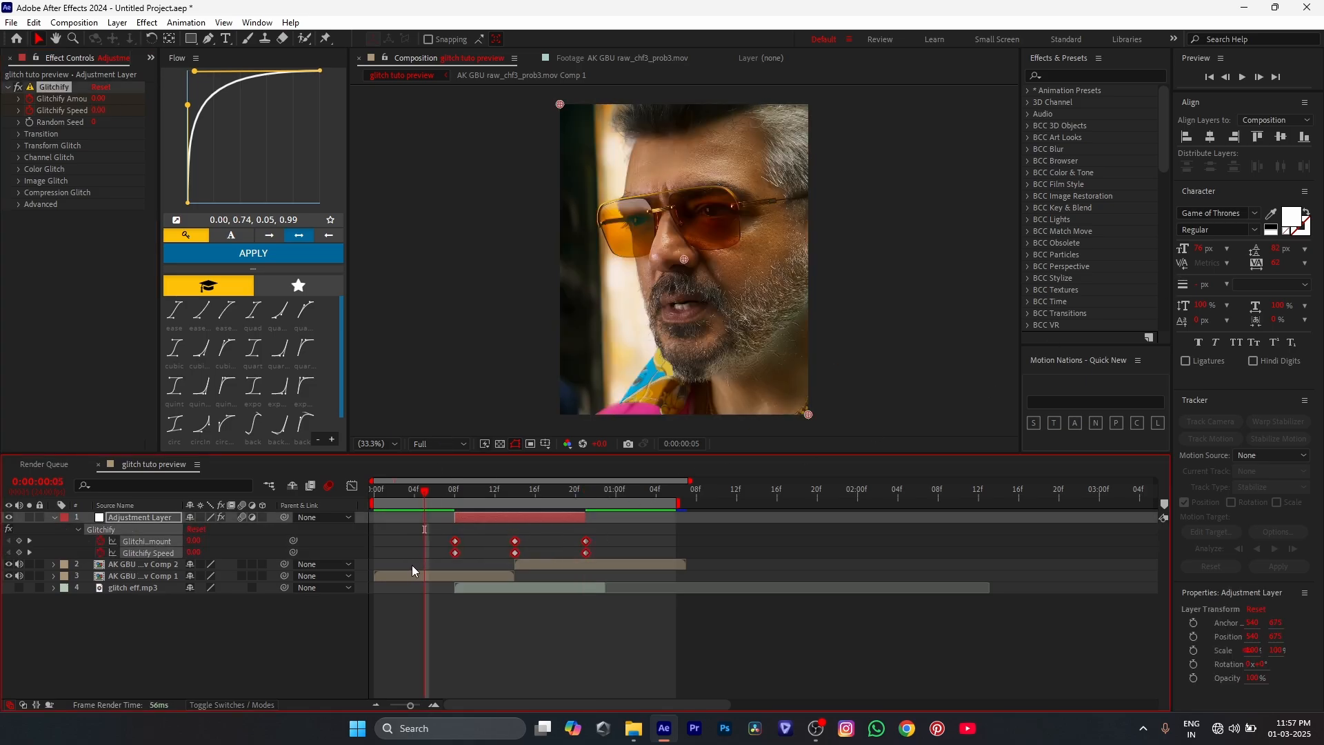
key(F9)
click(635, 556)
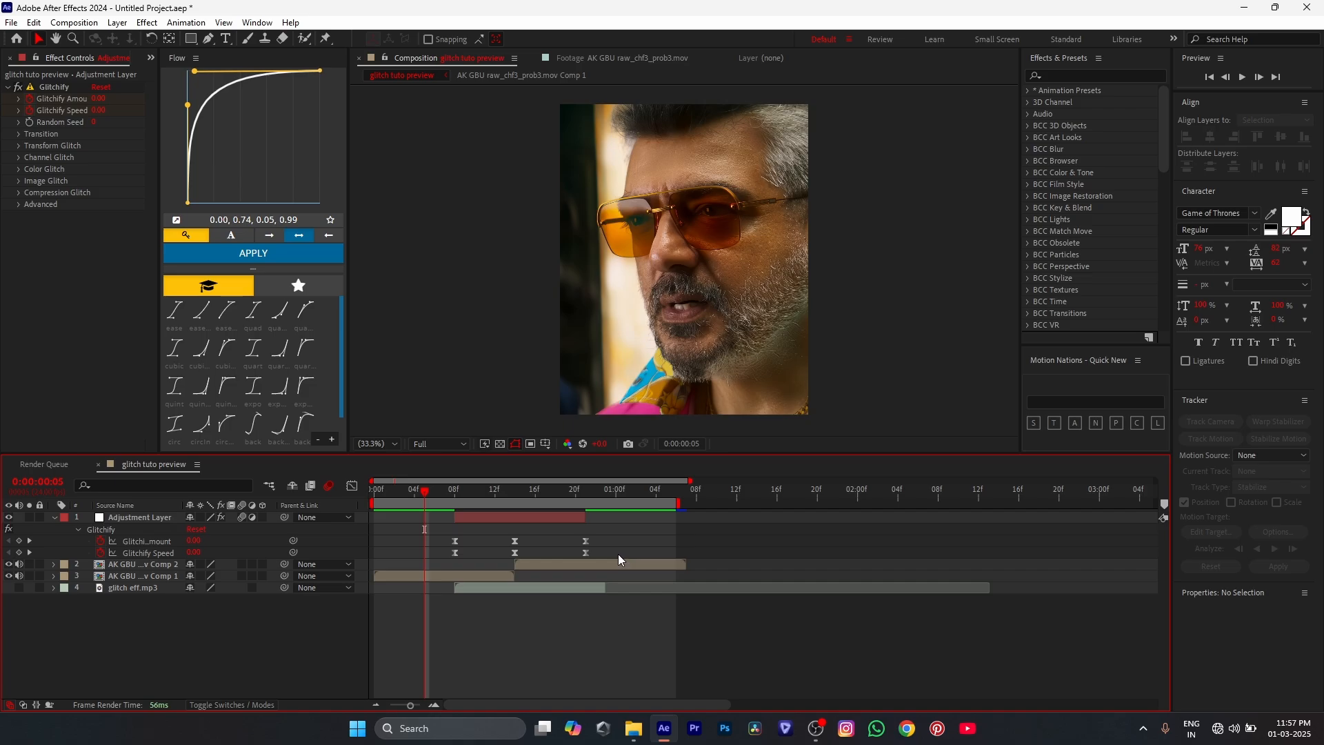
Step: Reshape the Glitchify keyframe curve in the value graph with longer eases at both ends and a sharper peak at the cut
drag(615, 551, 447, 548)
click(352, 486)
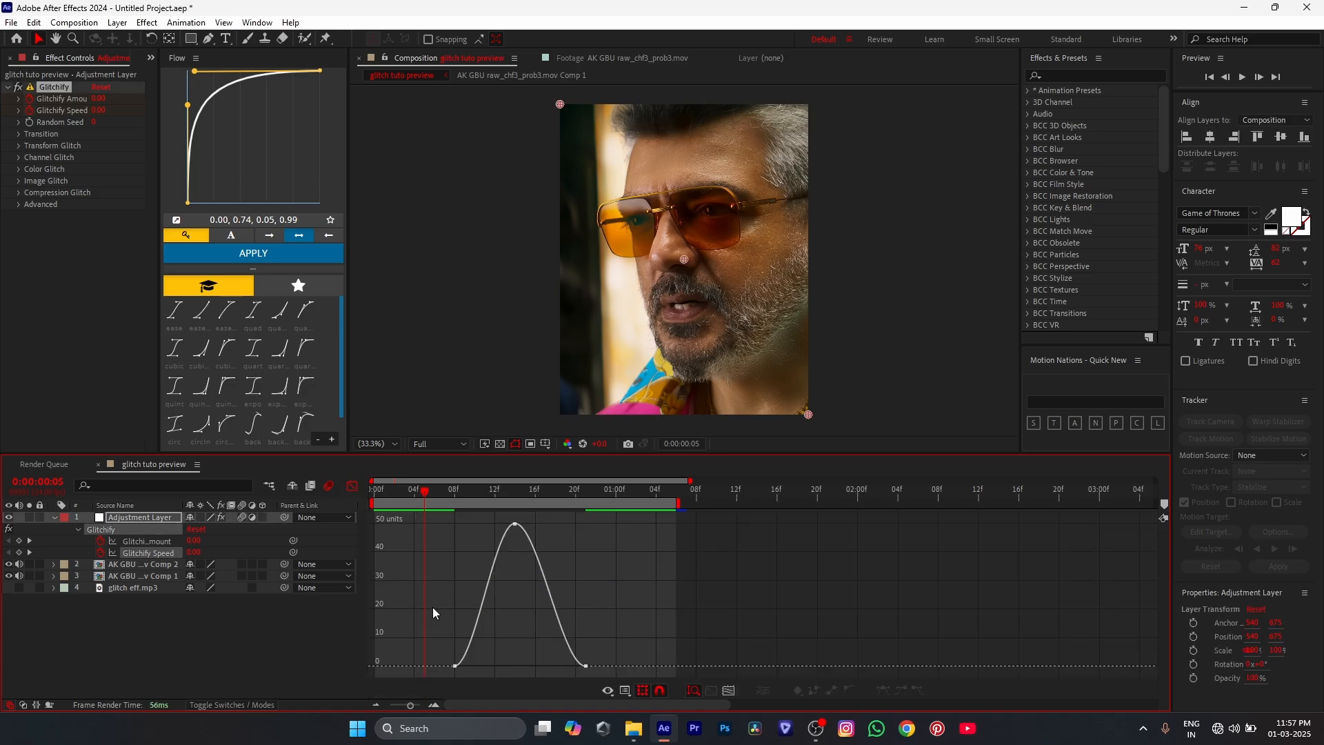
drag(475, 668, 498, 666)
drag(585, 665, 548, 665)
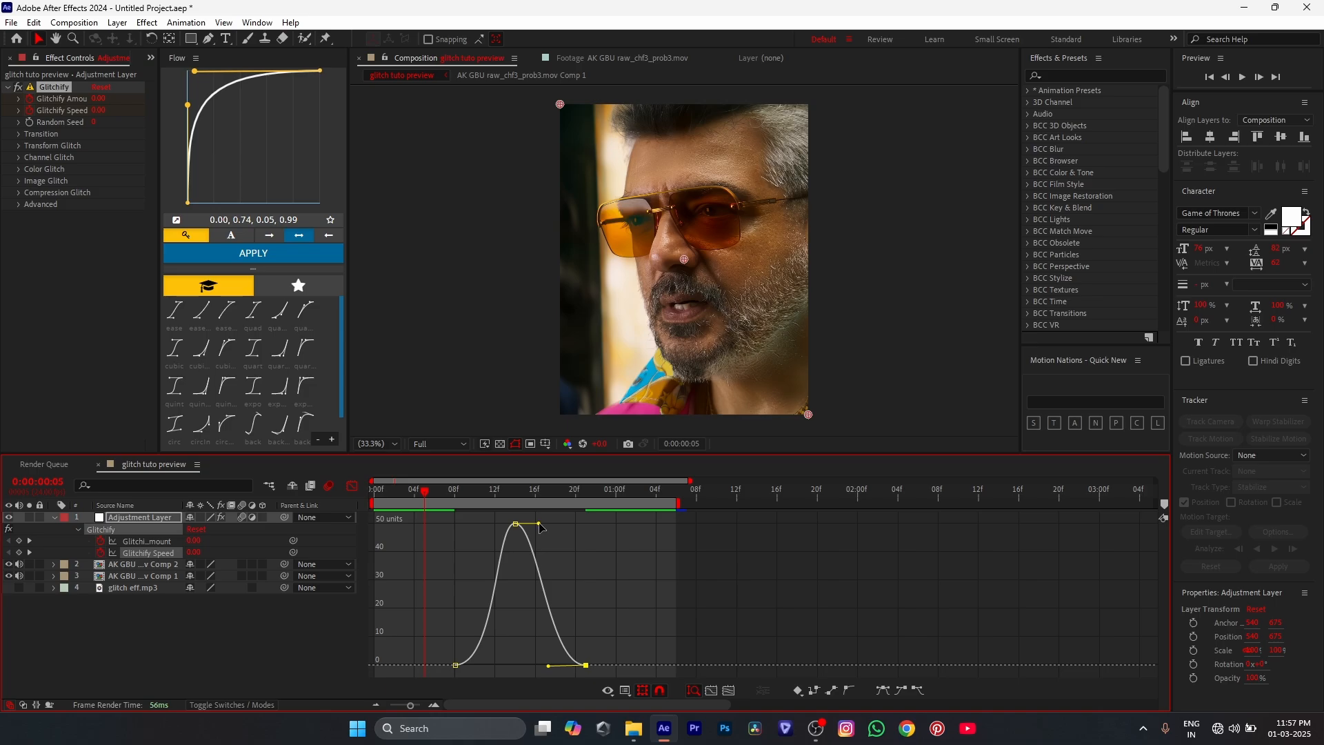
drag(538, 524, 502, 547)
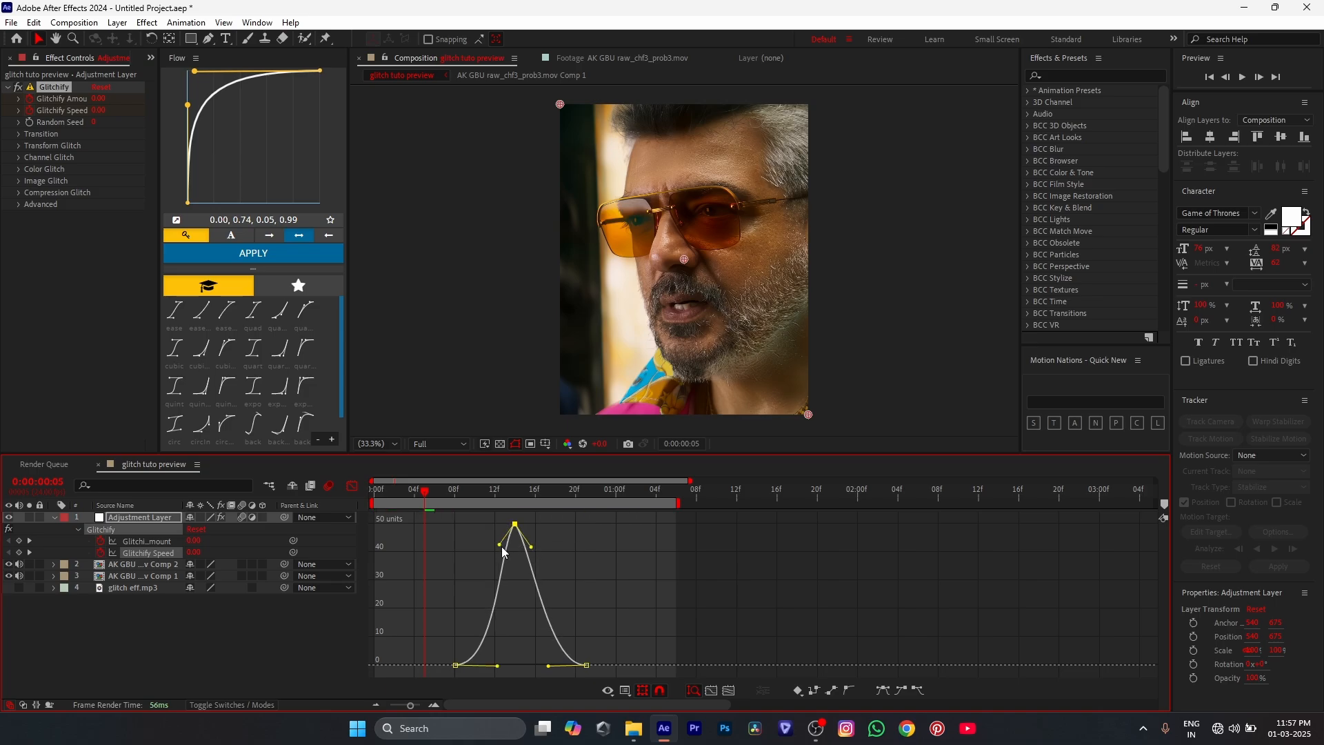
click(621, 691)
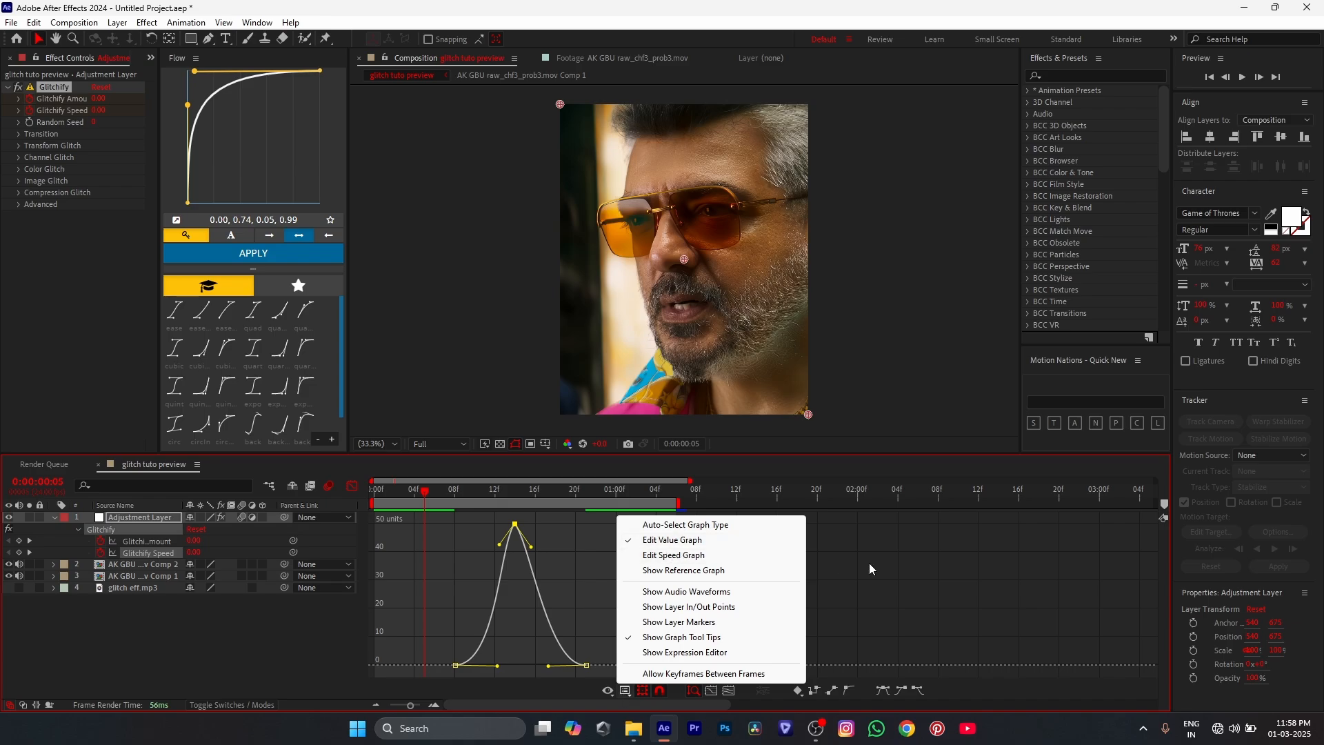
click(615, 586)
click(352, 486)
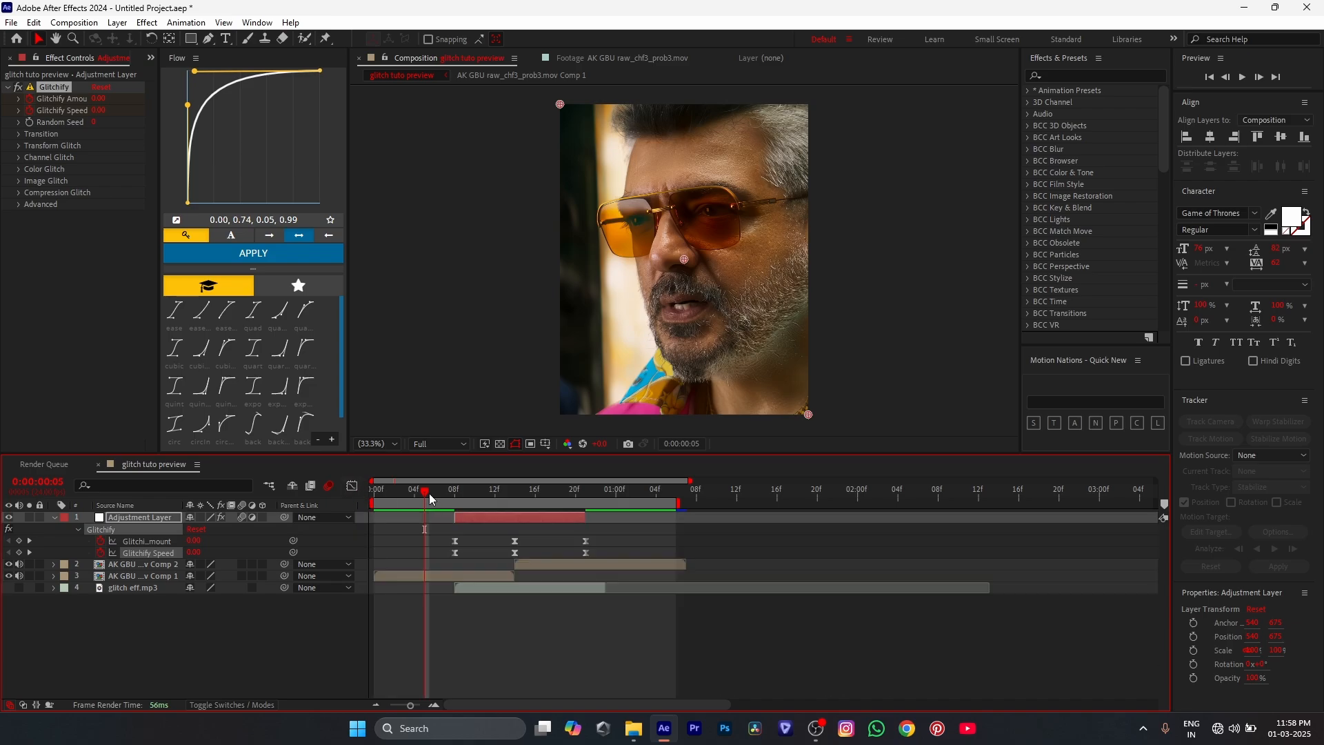
Step: Play the composition from 0:00:00:03 to preview the eased Glitchify transition
drag(425, 494, 405, 495)
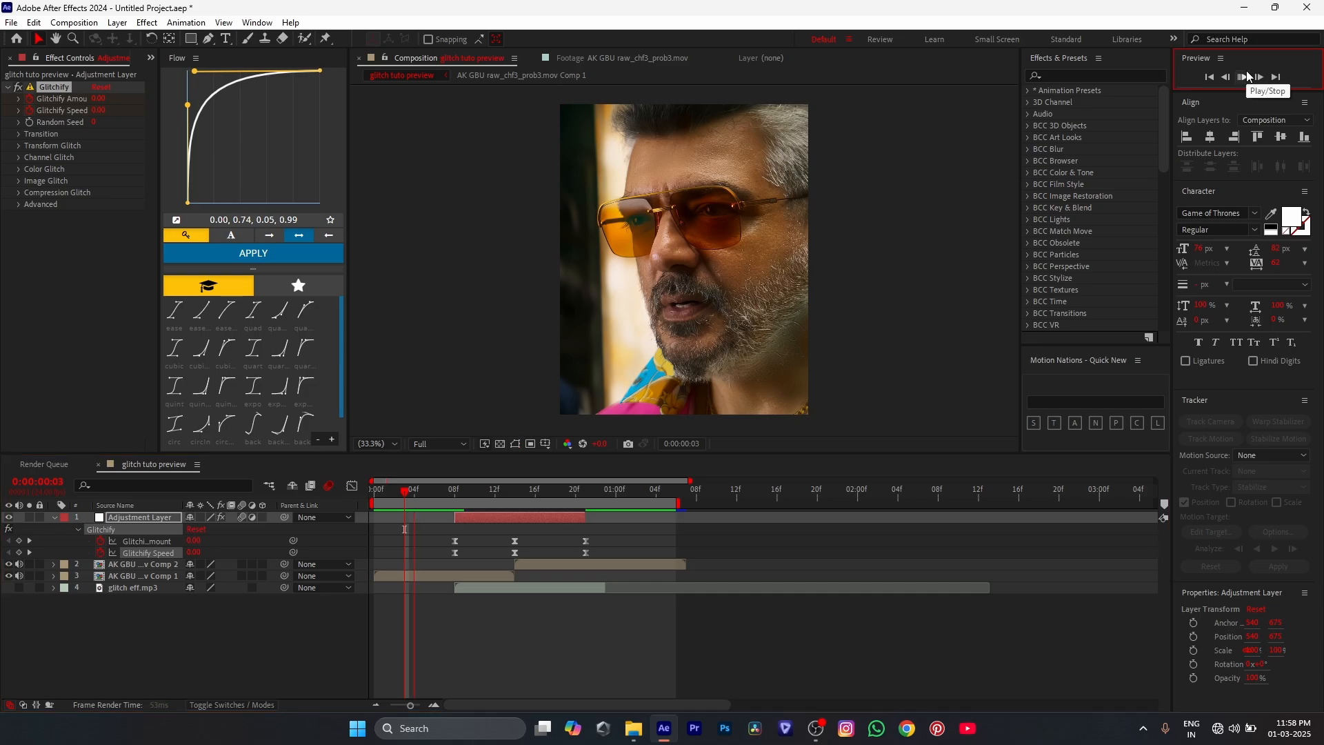
click(1245, 75)
click(1246, 75)
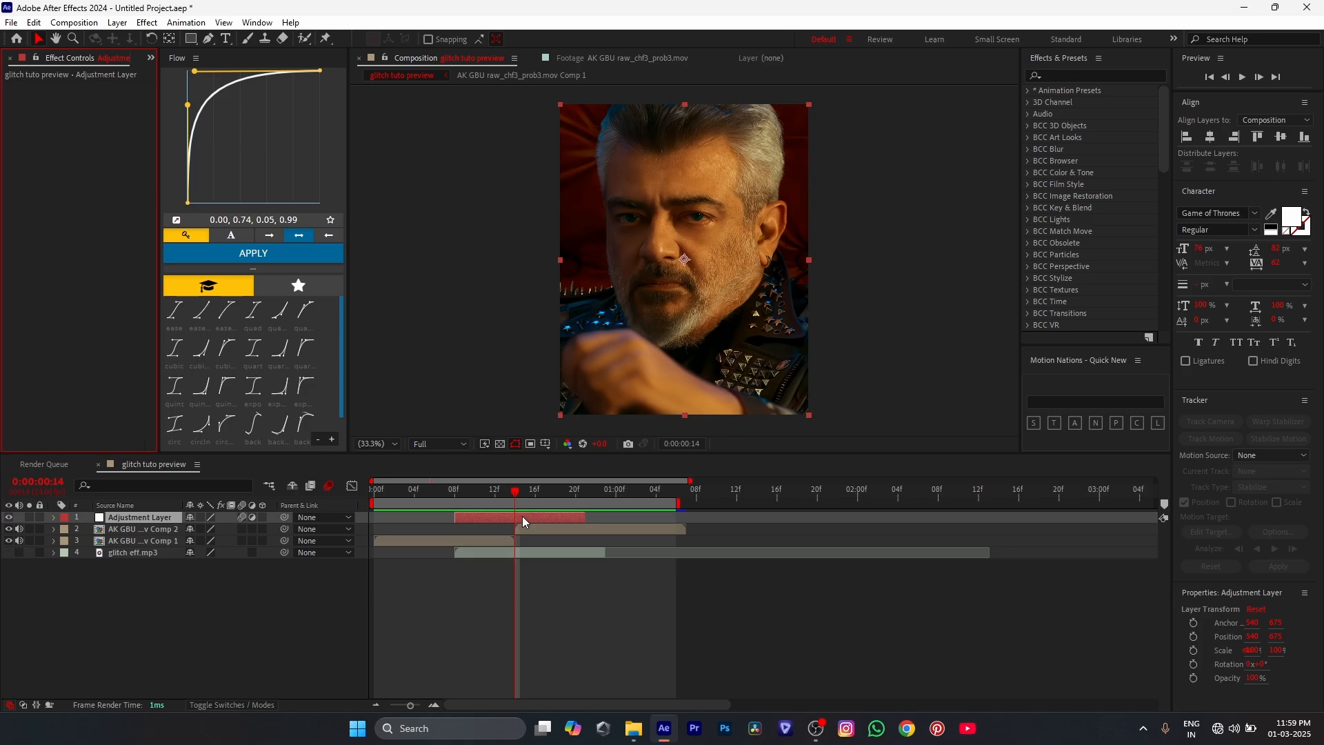
Step: Apply the AE Pixel Sorter effect to the adjustment layer
key(ctrl+space)
text(ae)
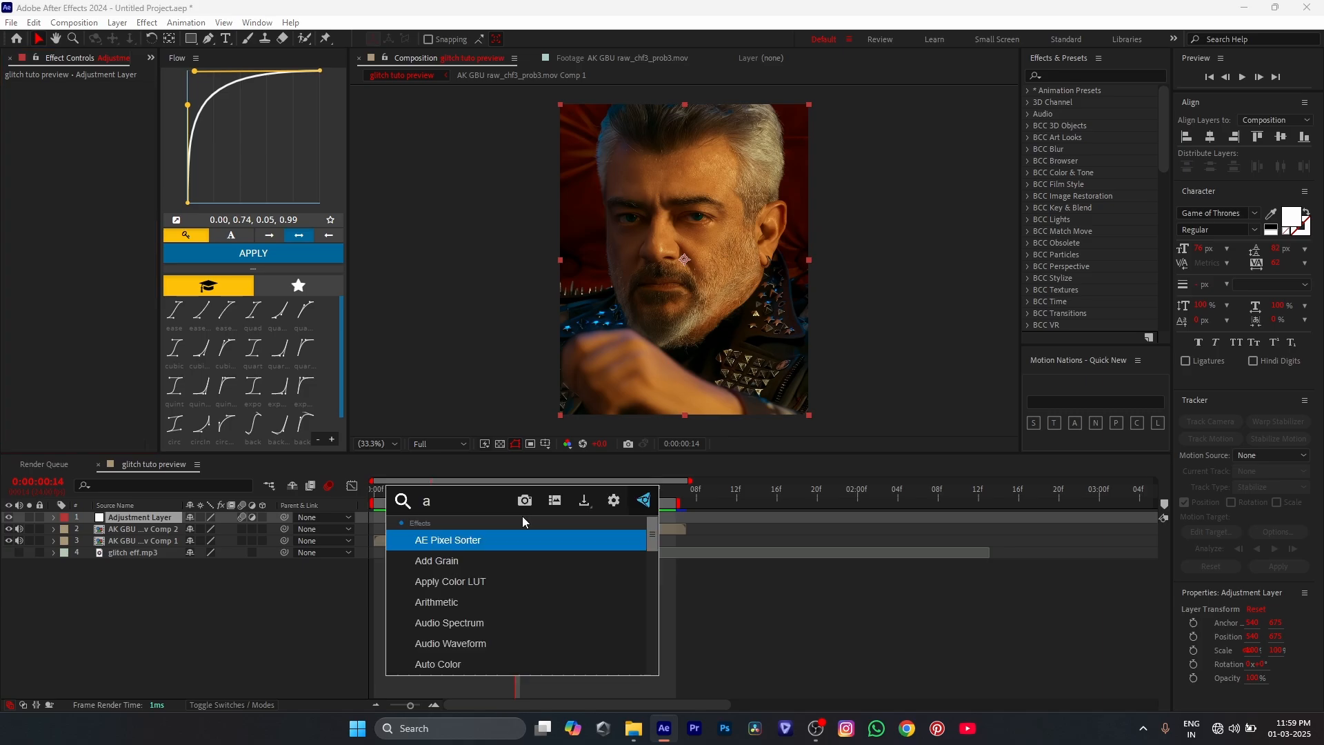
click(498, 544)
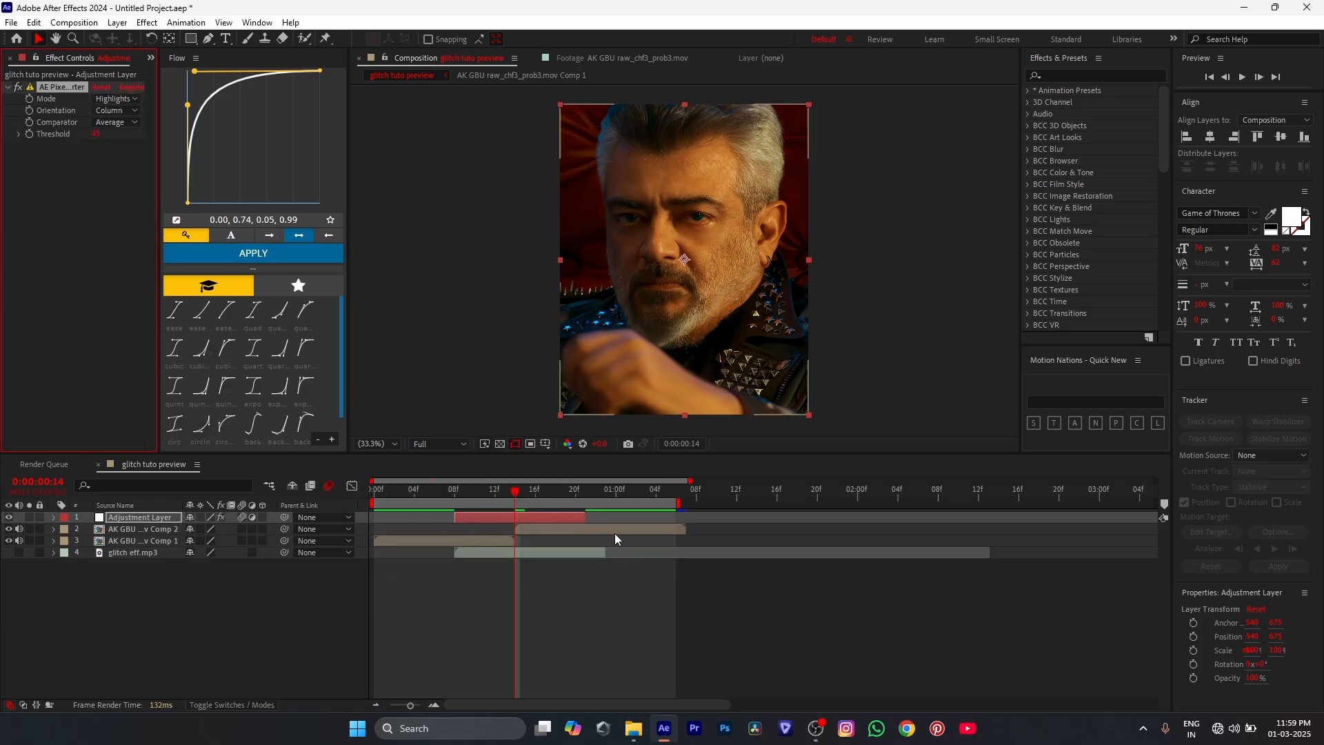
Step: Keyframe the AE Pixel Sorter Threshold at 0 at 0:00:00:08 and at 200 at 0:00:00:14
drag(516, 491, 455, 492)
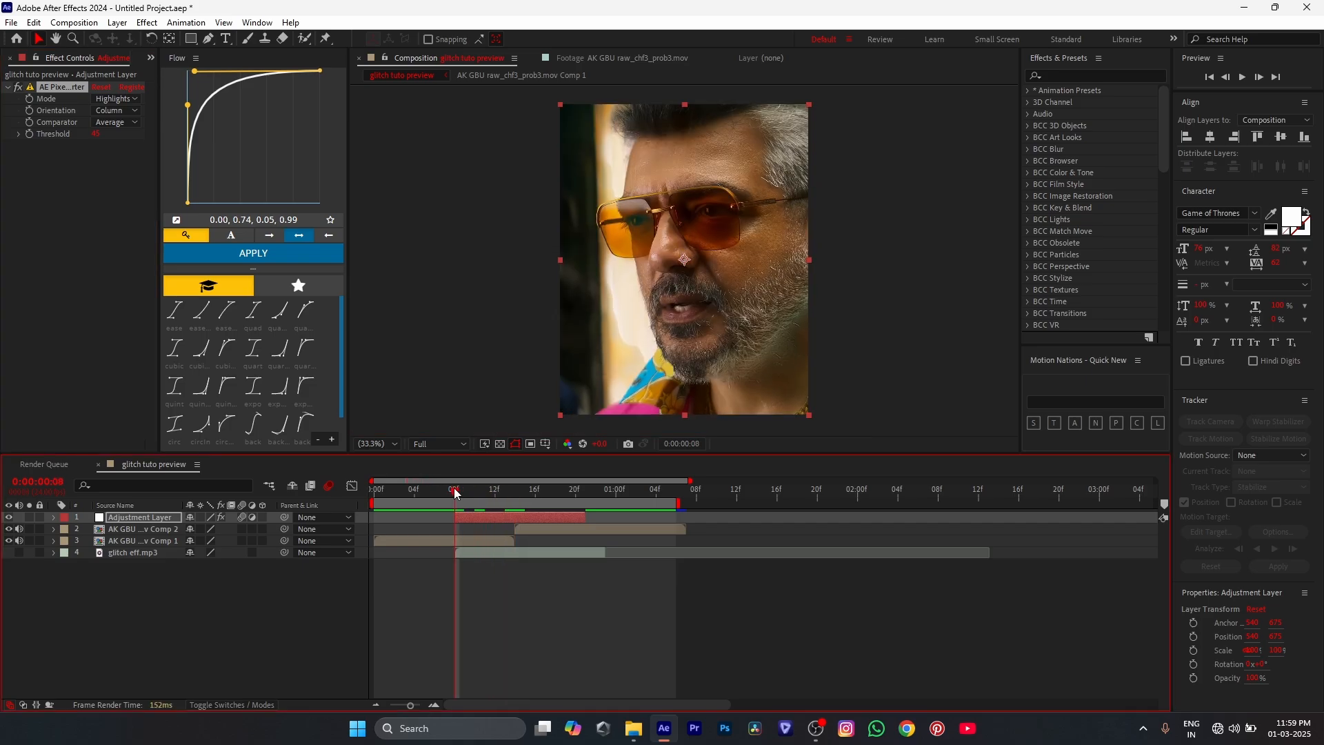
click(98, 134)
text(0)
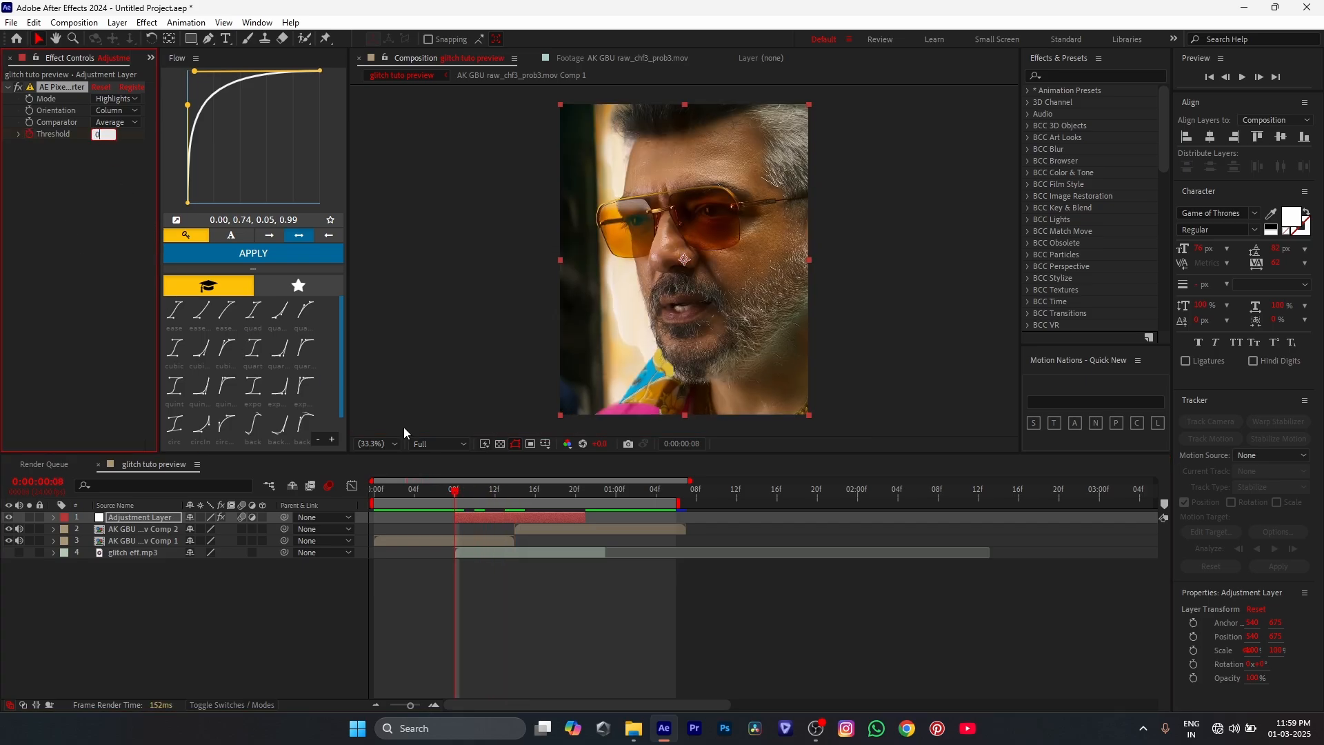
click(517, 491)
click(92, 135)
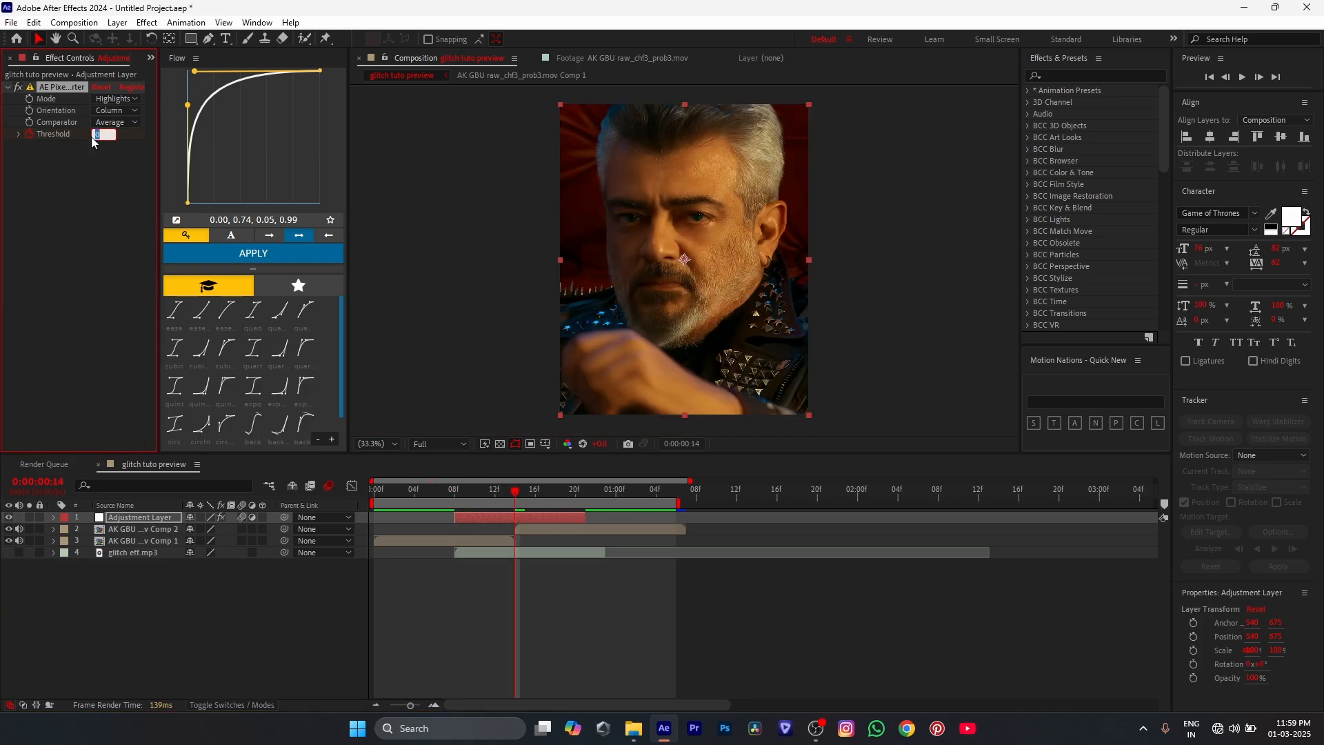
text(200)
key(Return)
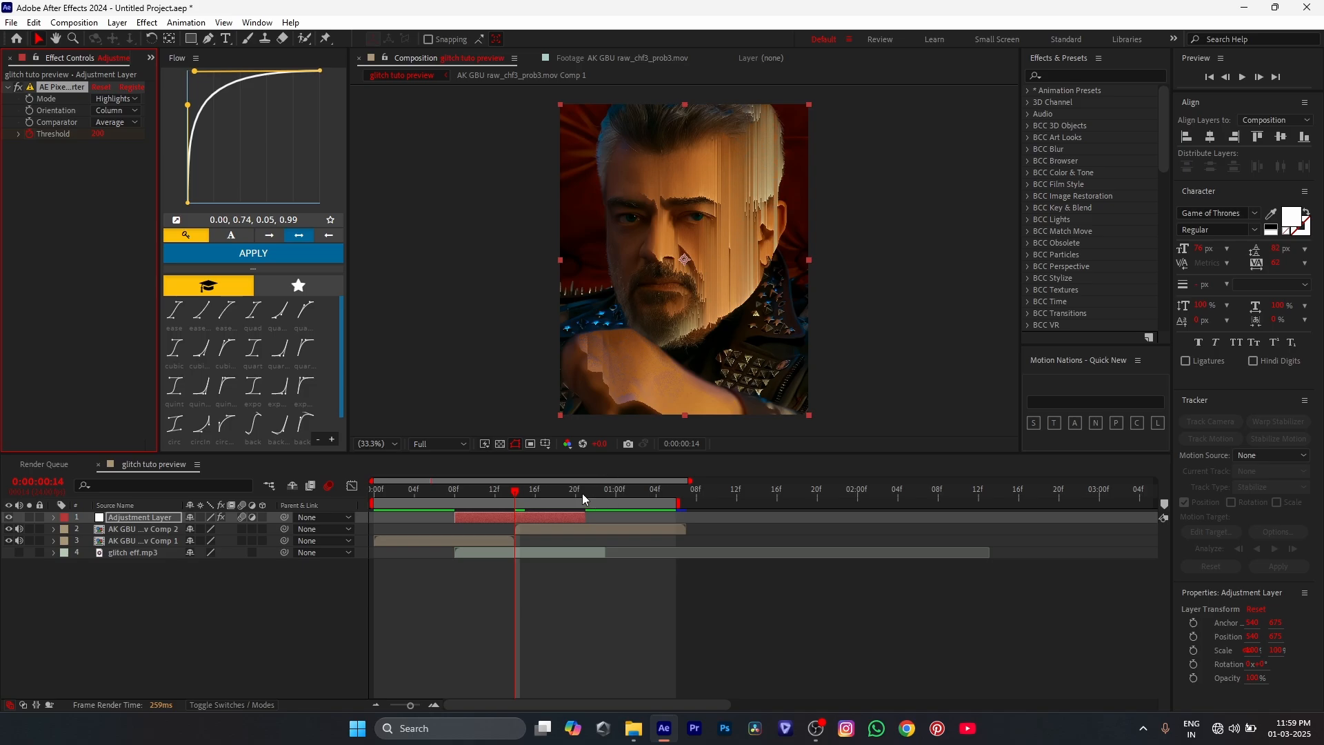
Step: Keyframe the AE Pixel Sorter Threshold at 0 at 0:00:00:21, the end of the adjustment layer
click(586, 491)
click(98, 134)
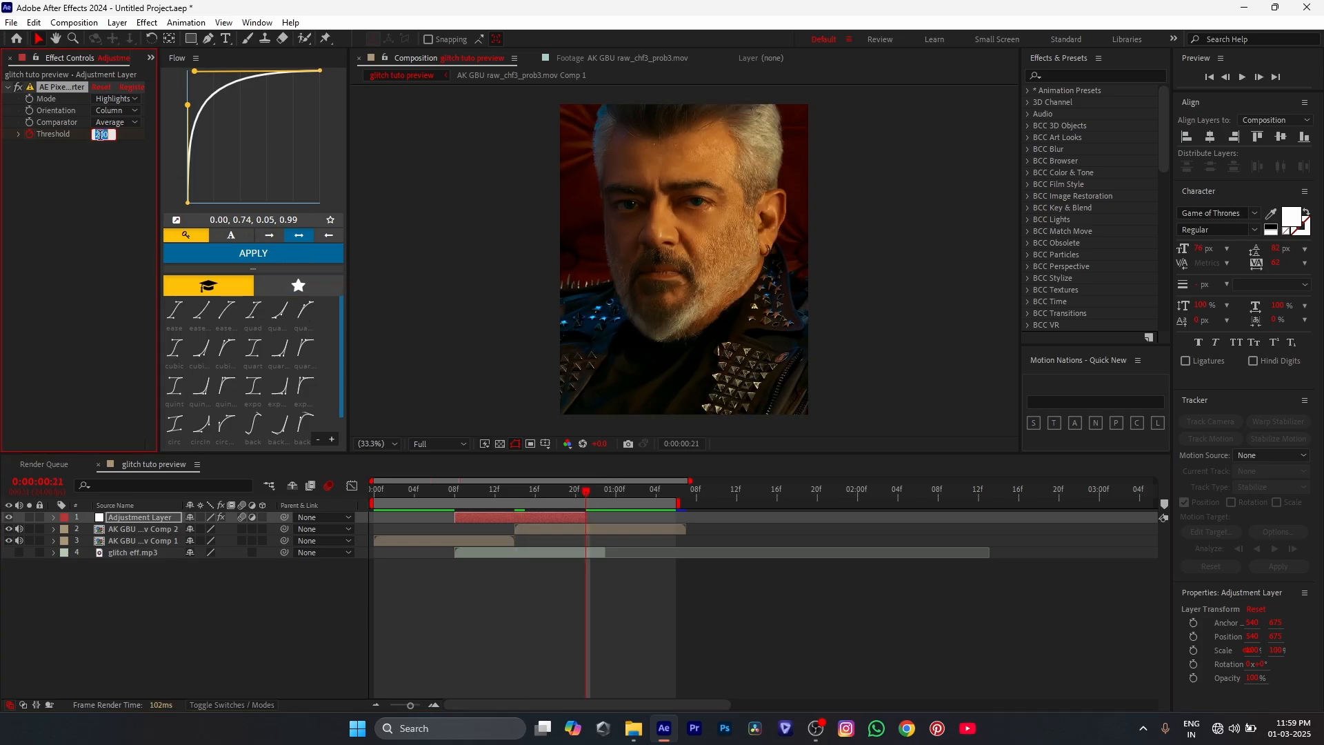
text(0)
key(Return)
Step: Reveal the adjustment layer's Threshold keyframes and apply Easy Ease to them
click(437, 495)
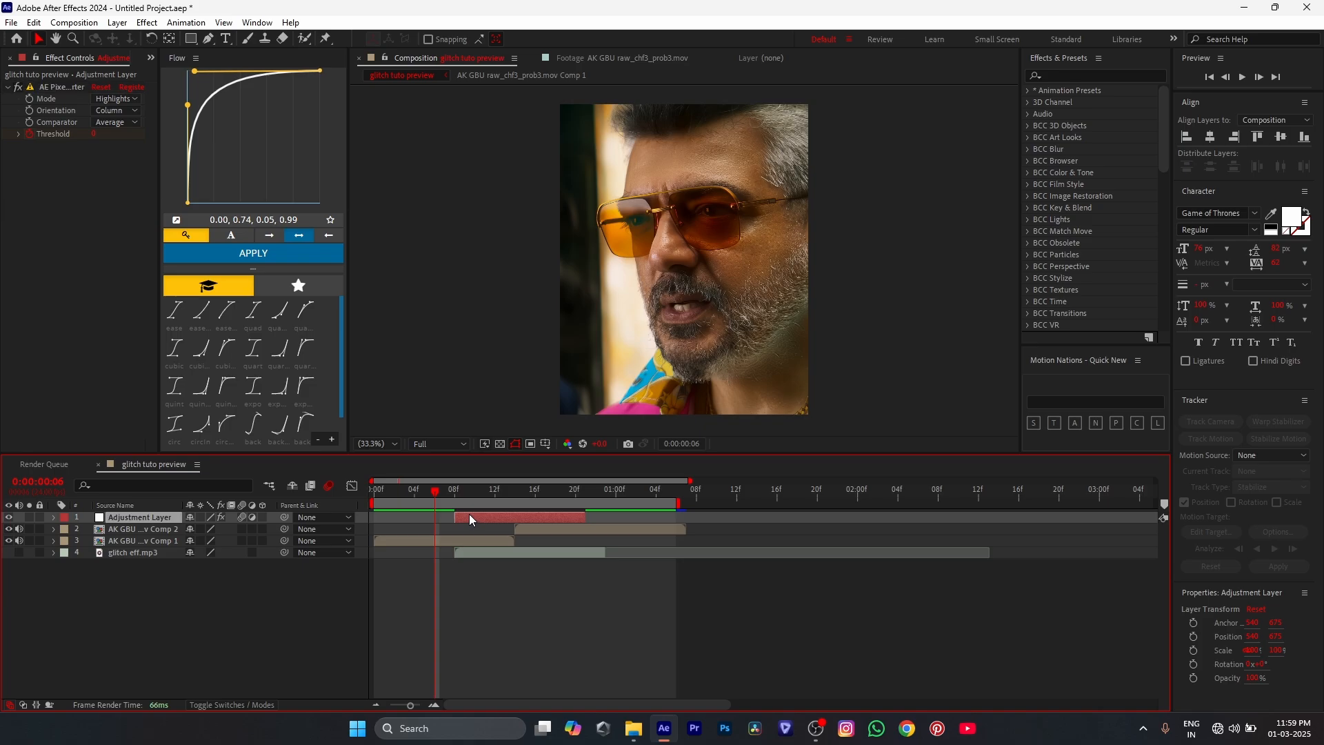
key(u)
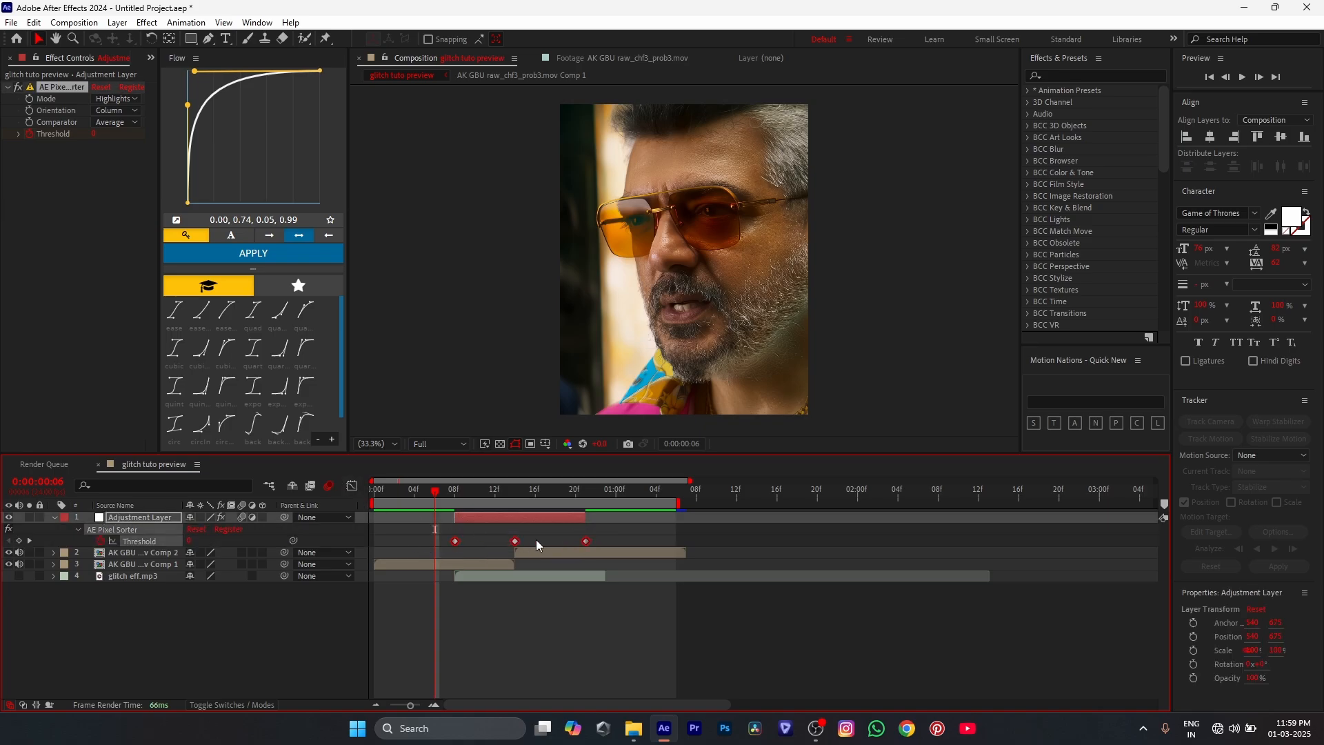
key(F9)
Step: Play the composition from the beginning, then inspect the pixel sorting from 0:00:00:08 up to the cut at 0:00:00:14
key(Home)
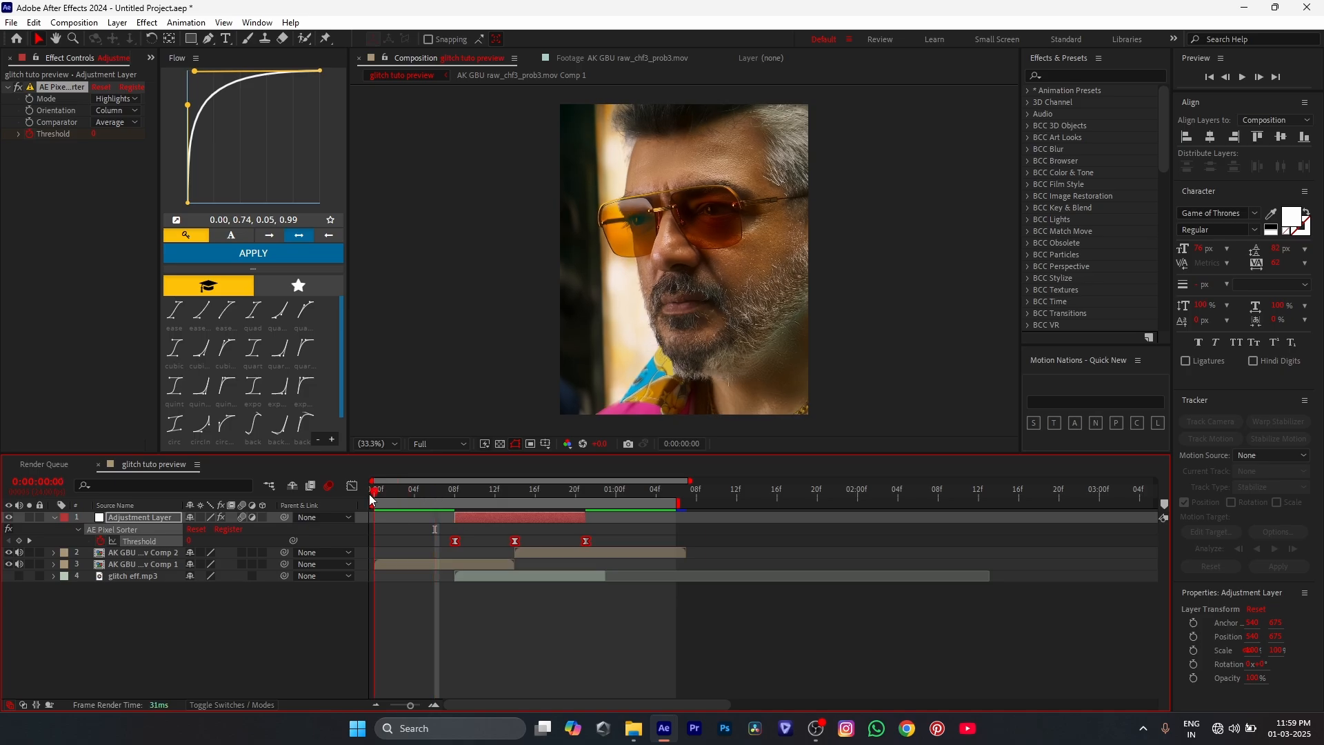
click(1245, 77)
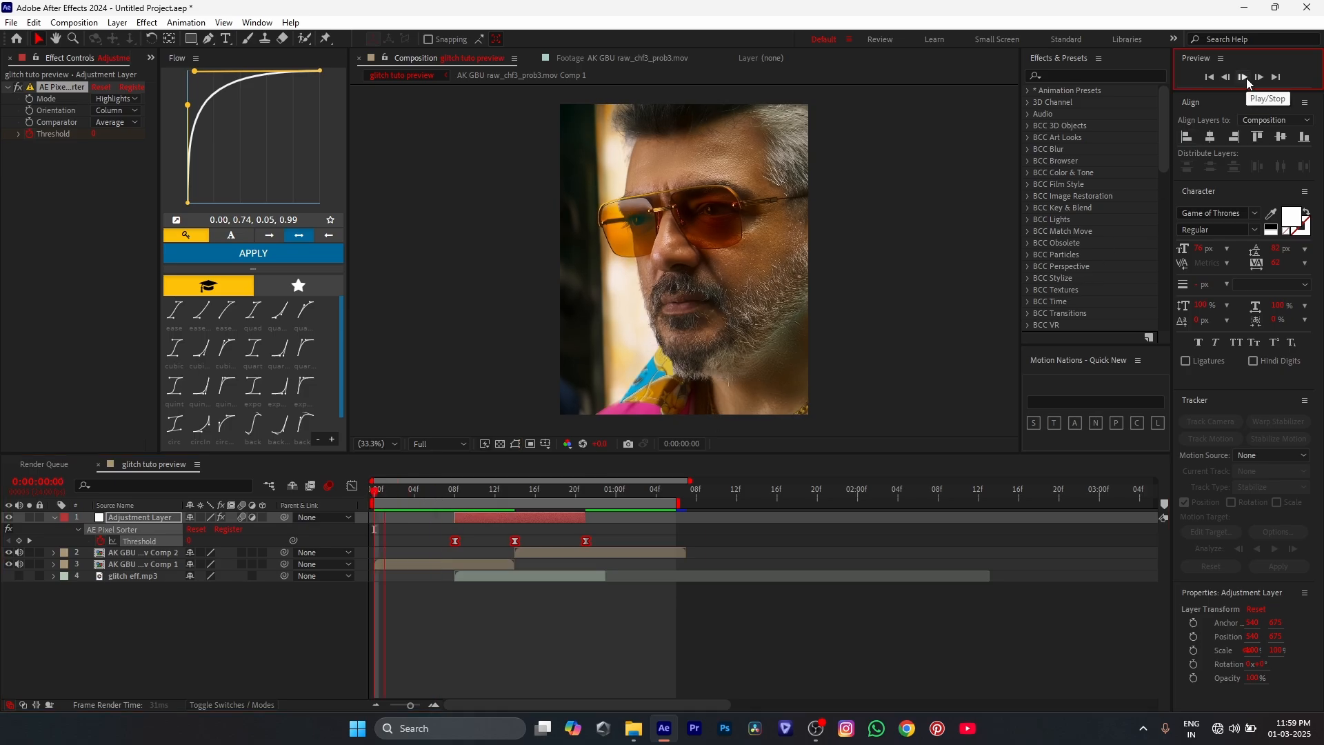
click(1246, 77)
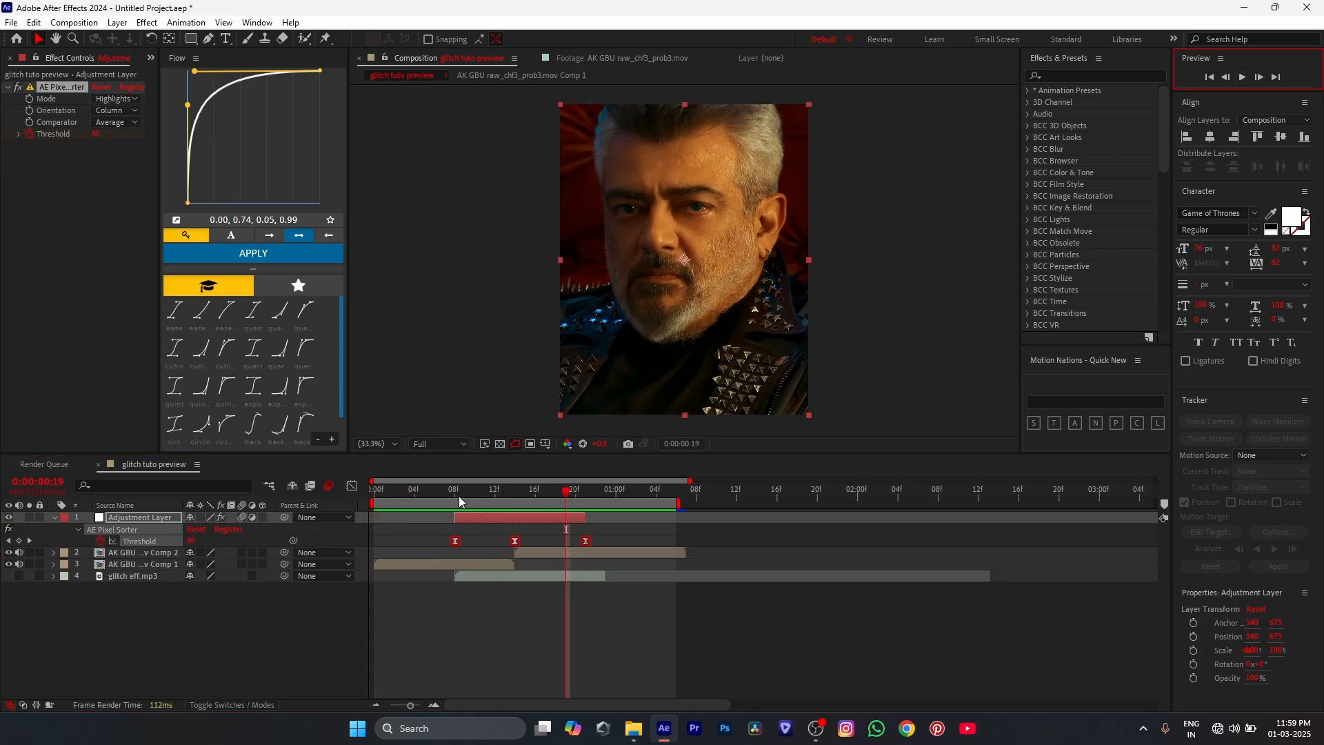
drag(453, 493, 514, 488)
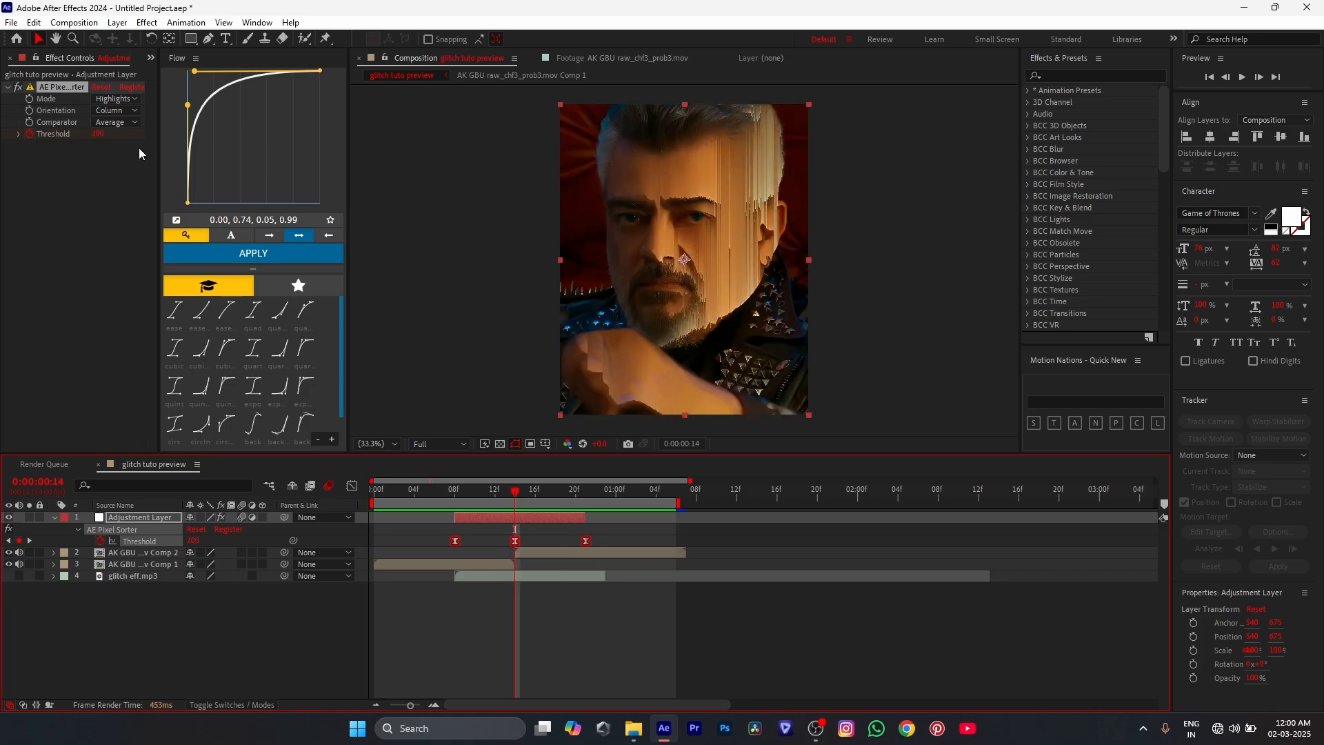
Step: Try a higher Threshold and the Row and Both Orientations on the AE Pixel Sorter, ending with the original Threshold and Column
drag(97, 134, 108, 135)
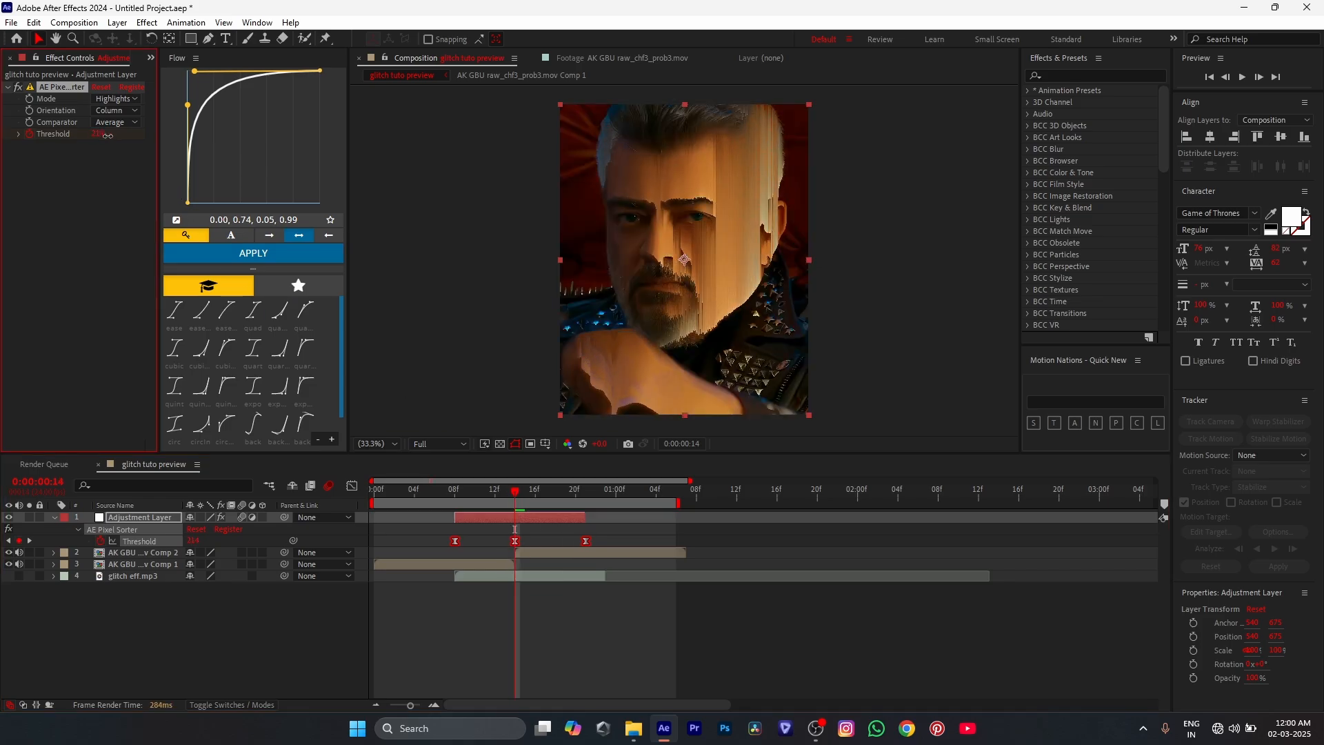
key(ctrl+z)
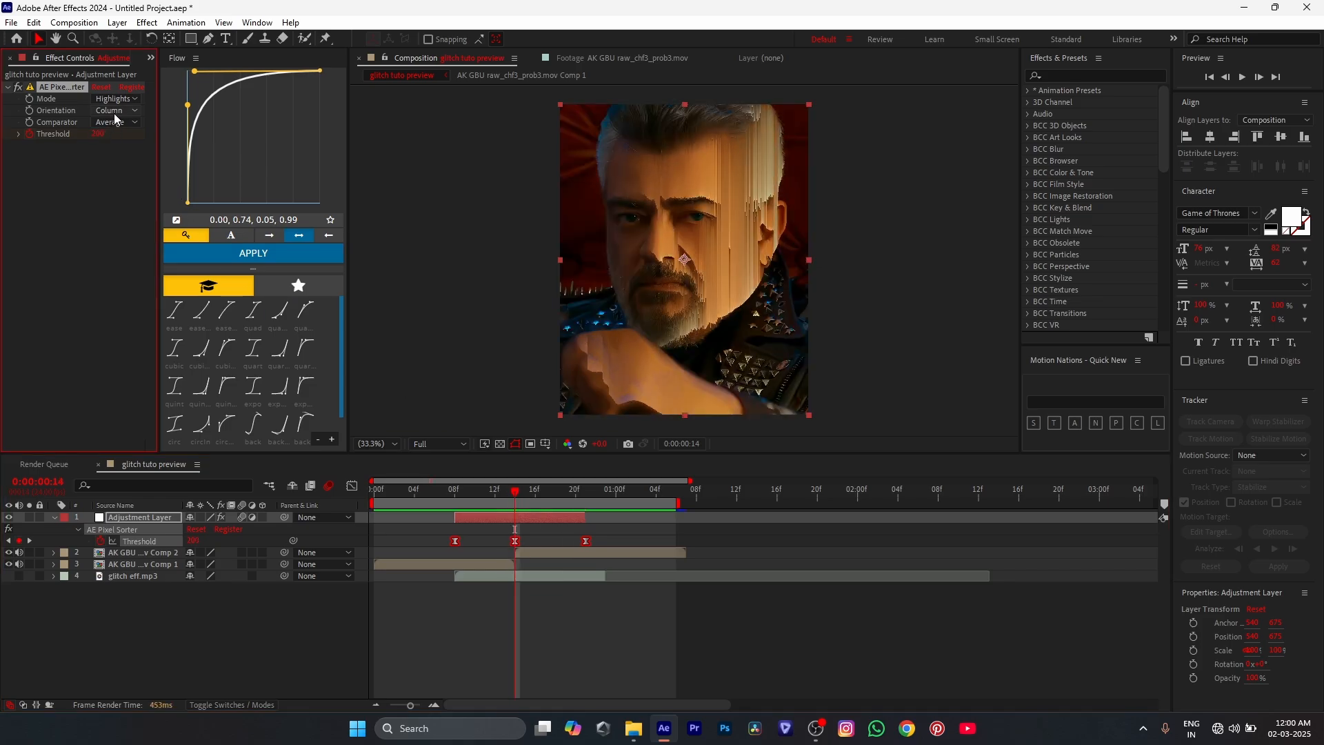
click(117, 110)
click(124, 141)
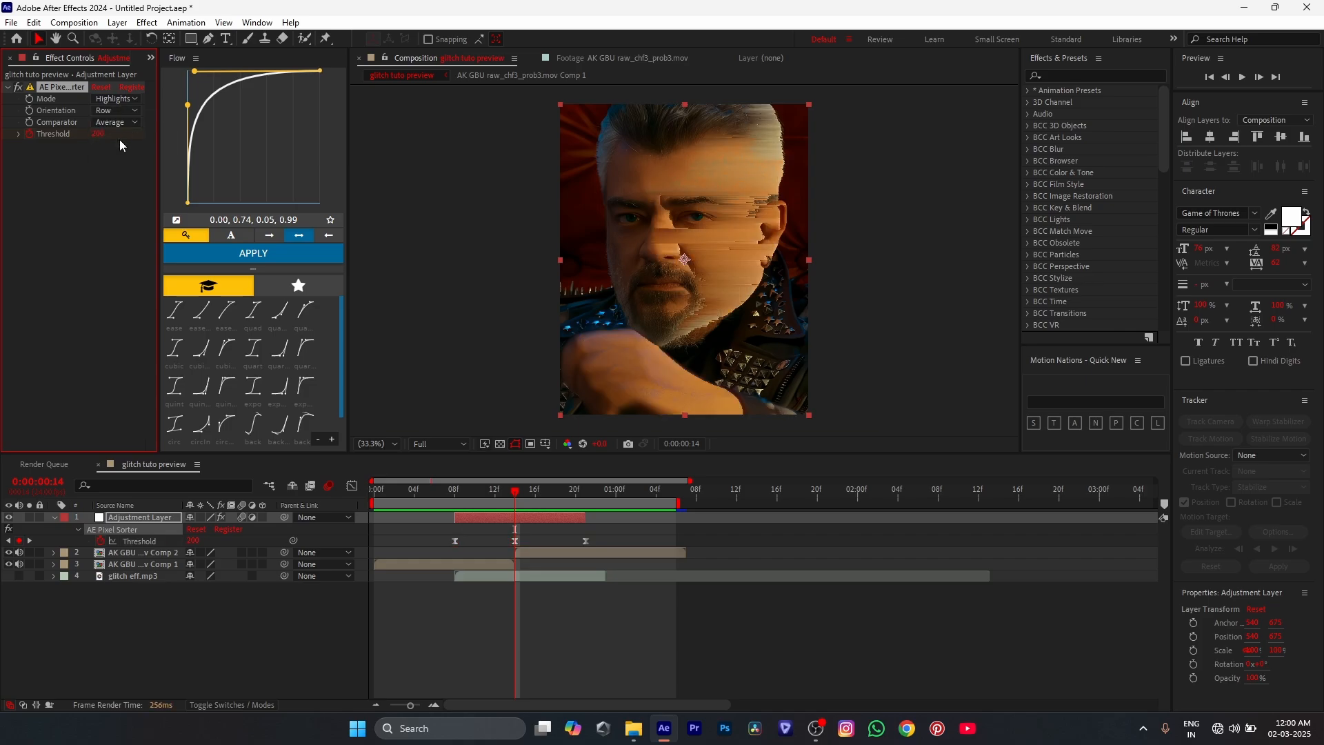
click(114, 111)
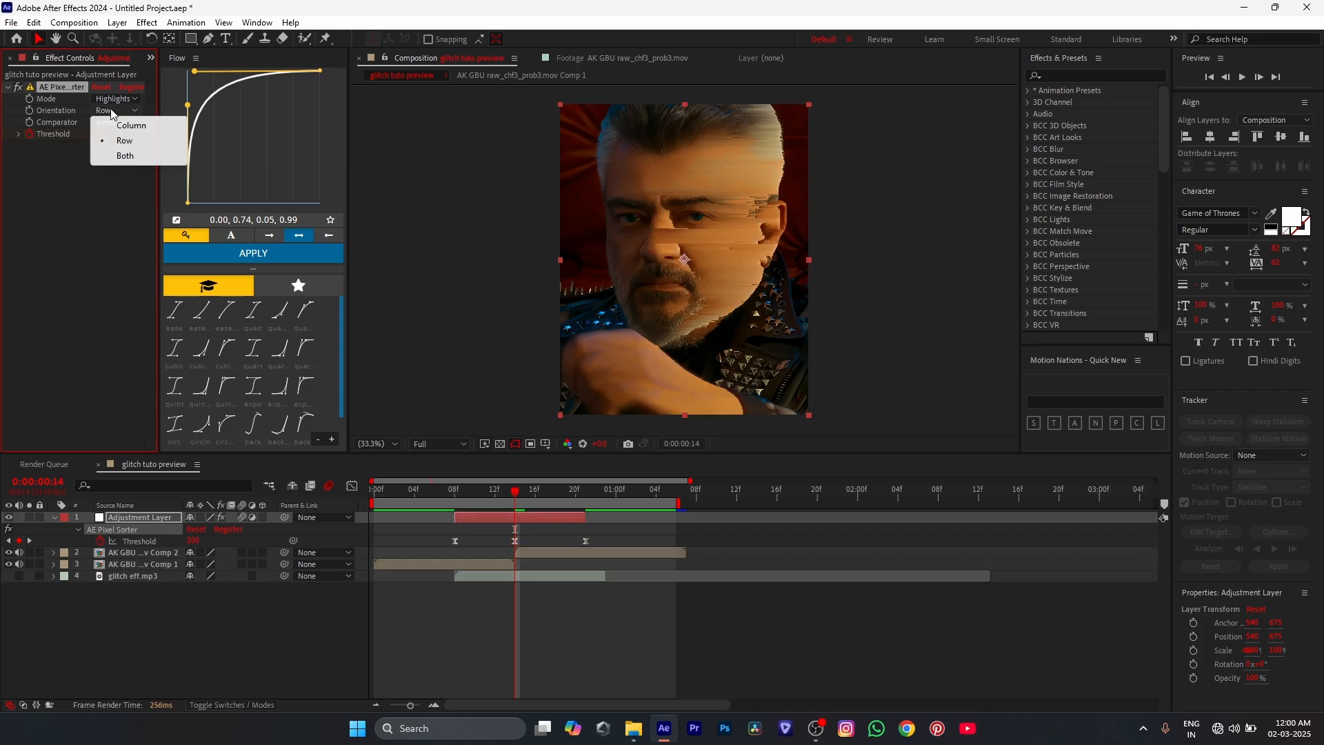
click(118, 158)
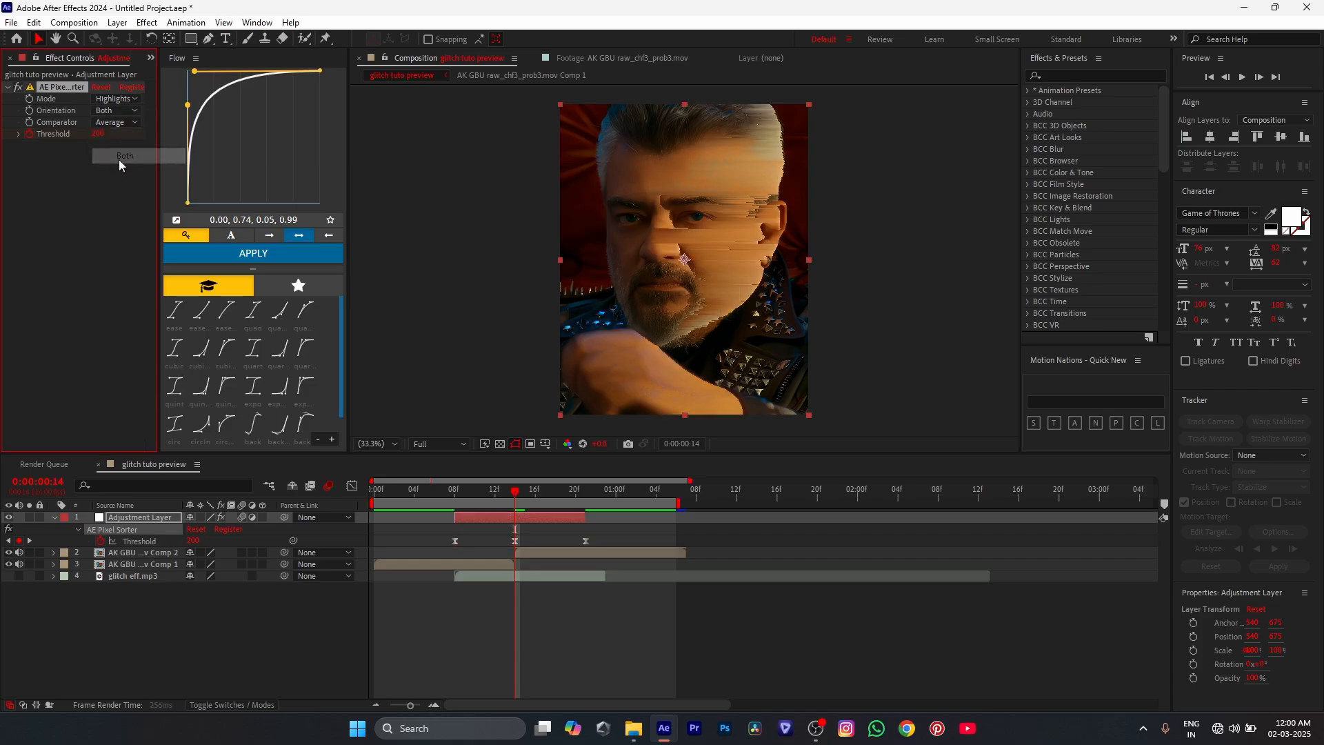
click(111, 111)
click(112, 125)
click(111, 123)
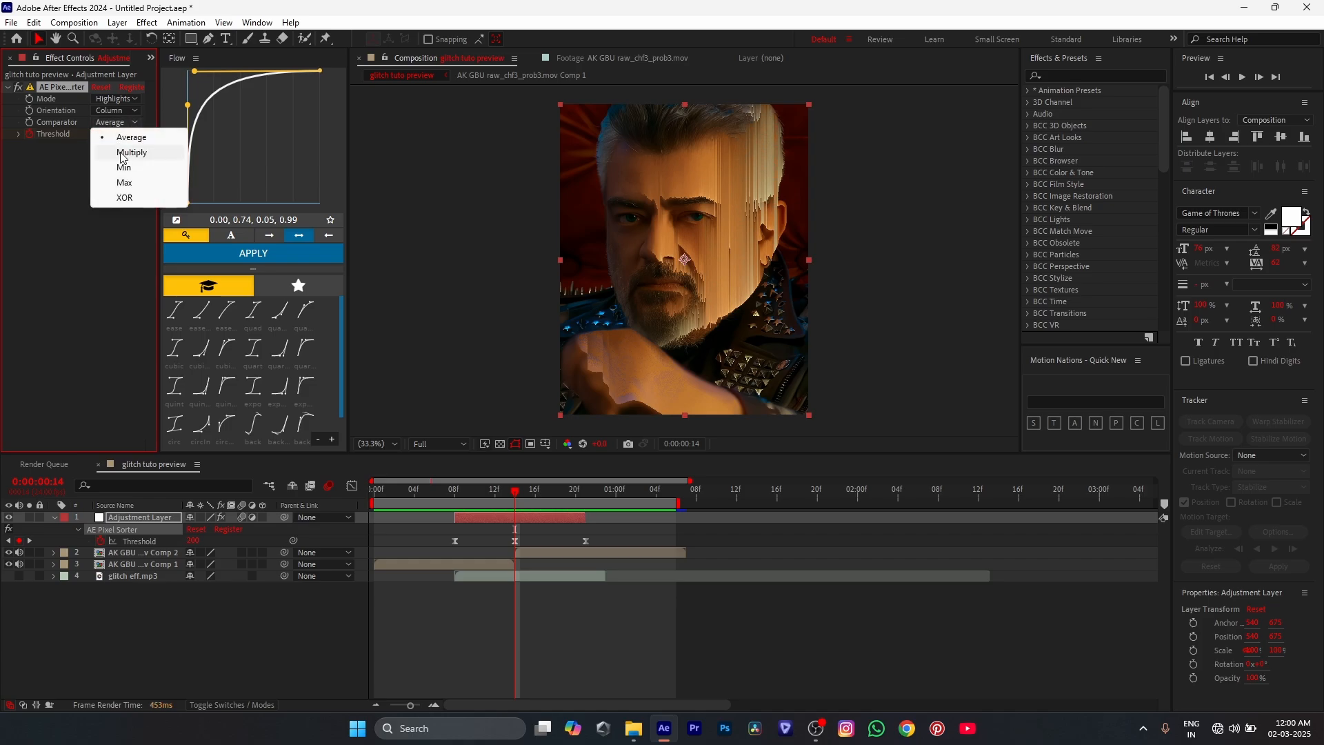
click(37, 163)
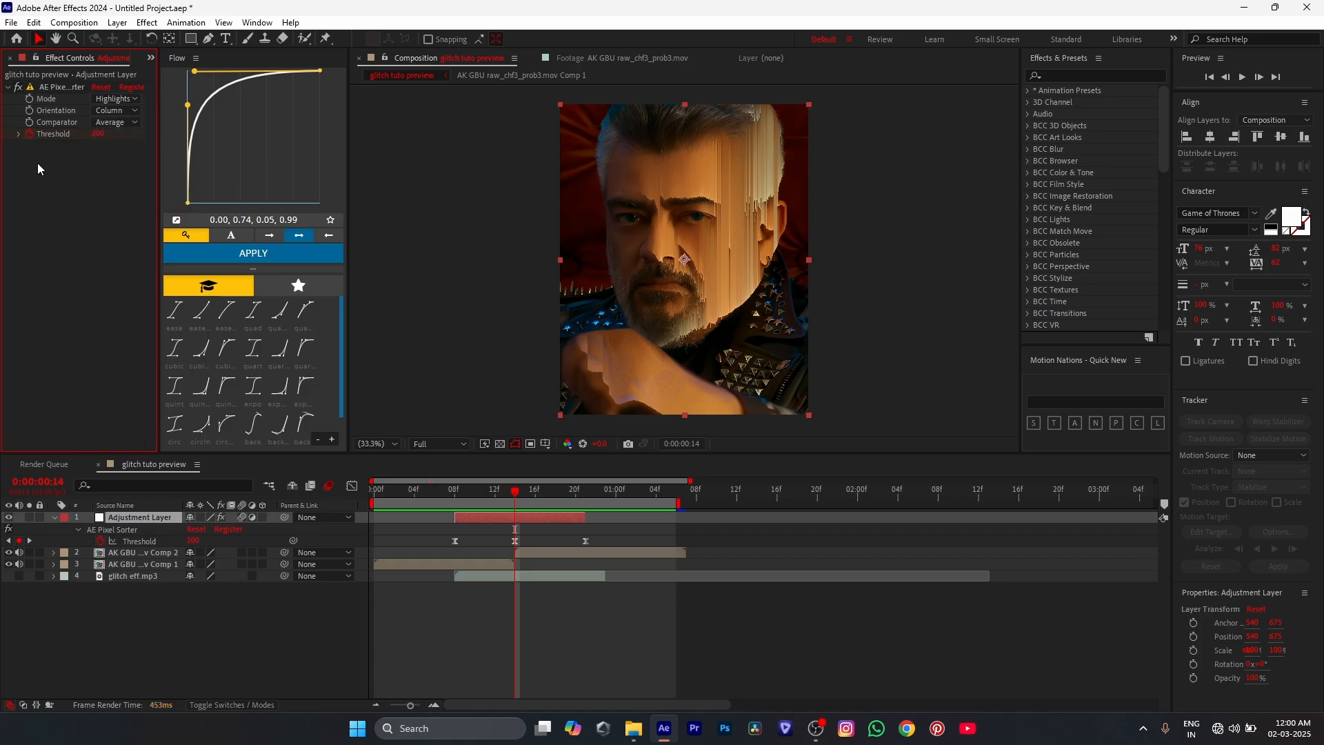
Step: Replace the AE Pixel Sorter on the adjustment layer with the omino diffusion effect
click(64, 86)
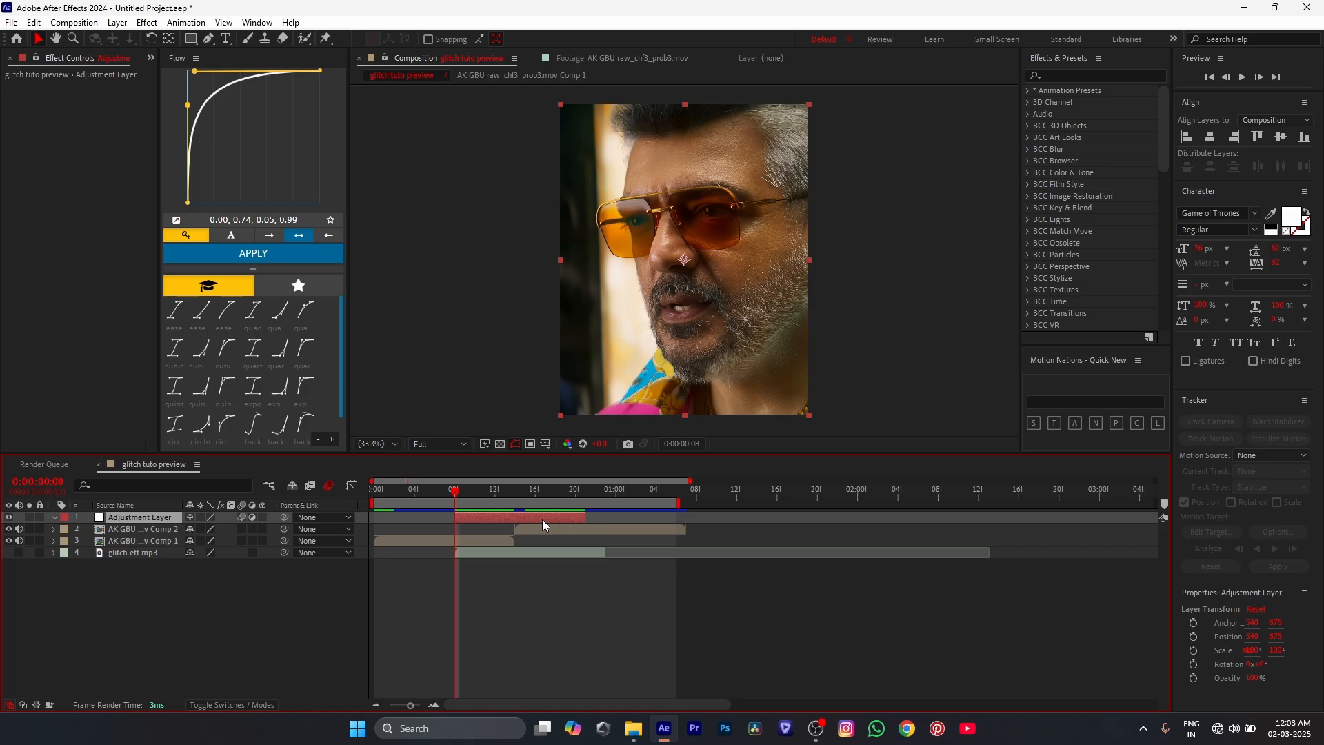
key(ctrl+space)
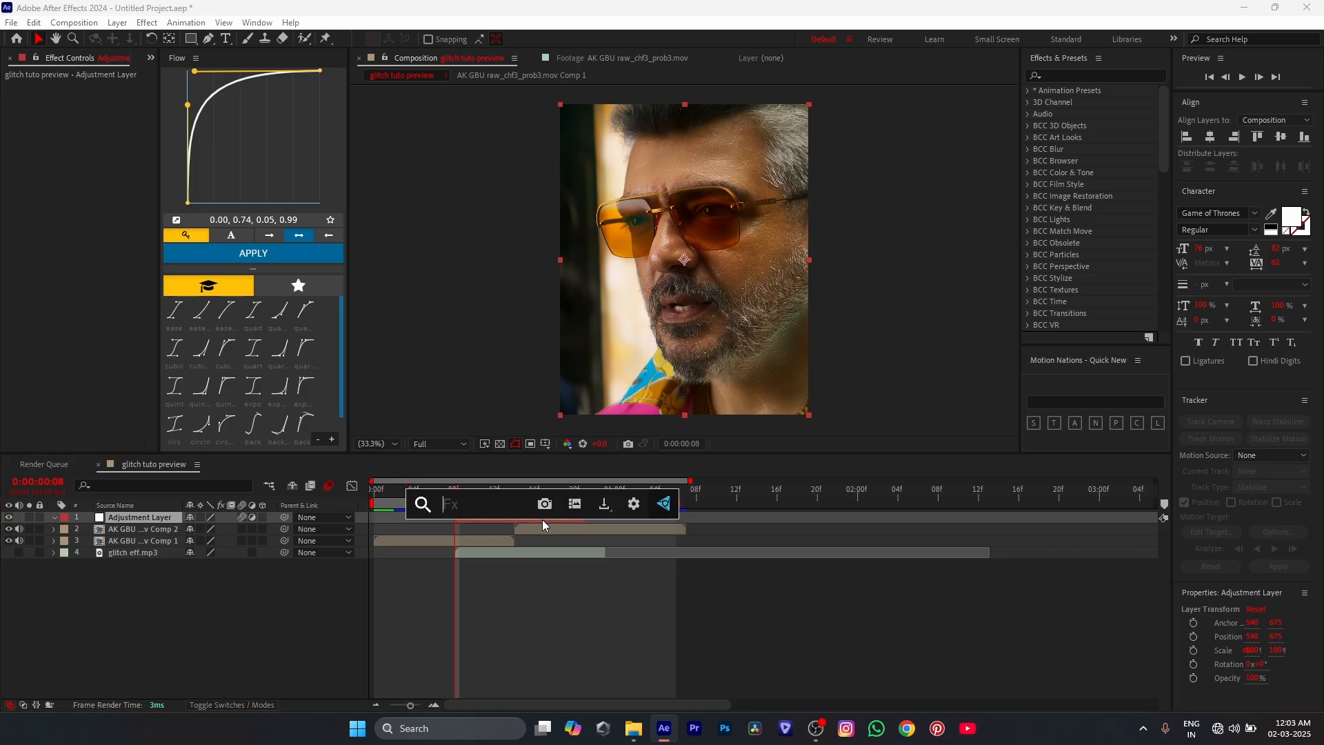
text(omin)
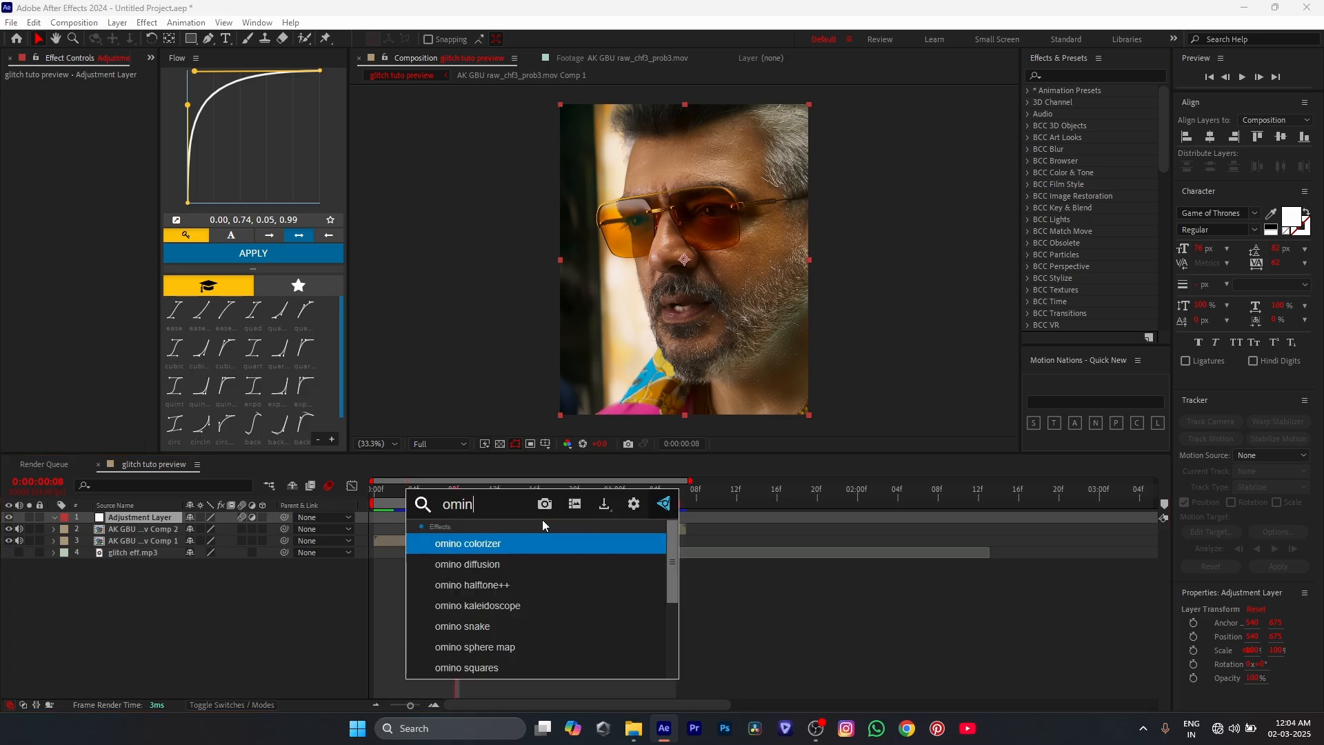
click(507, 563)
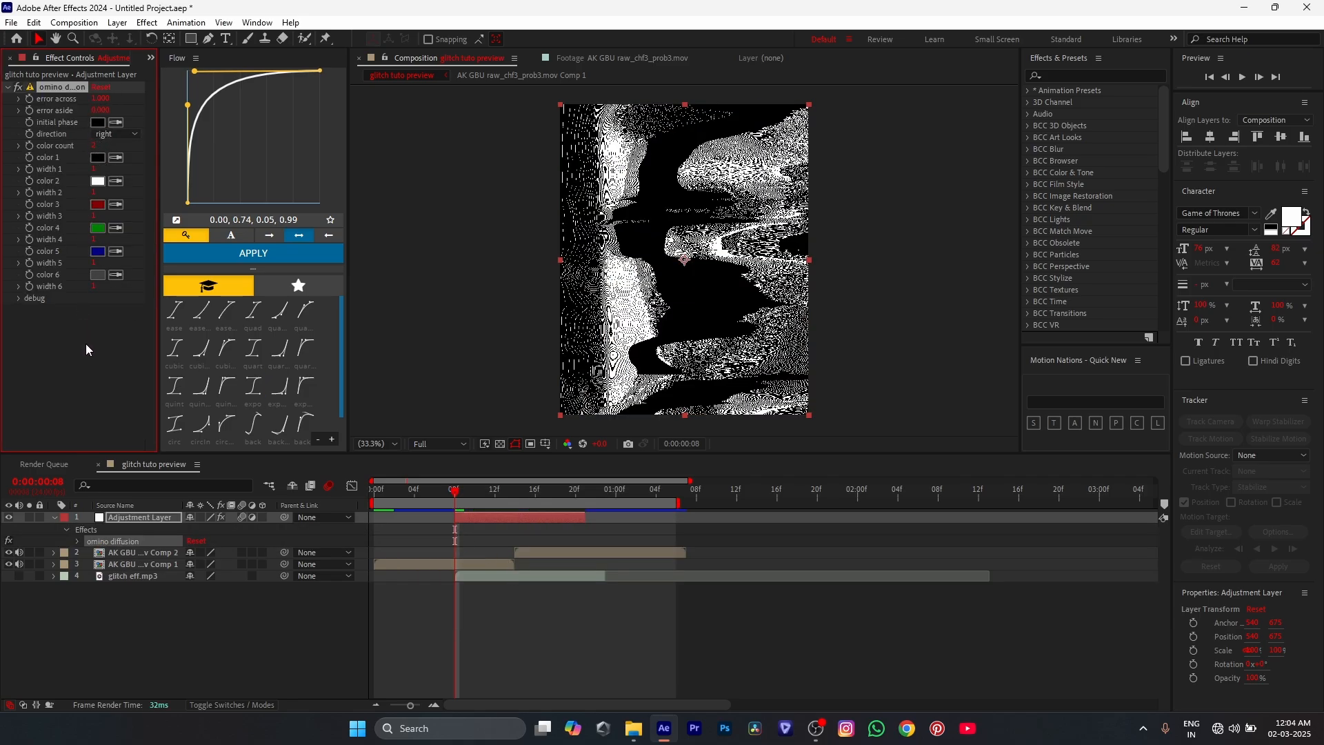
Step: Keyframe the omino diffusion error across at 1 at 0:00:00:08, the start of the adjustment layer
click(511, 518)
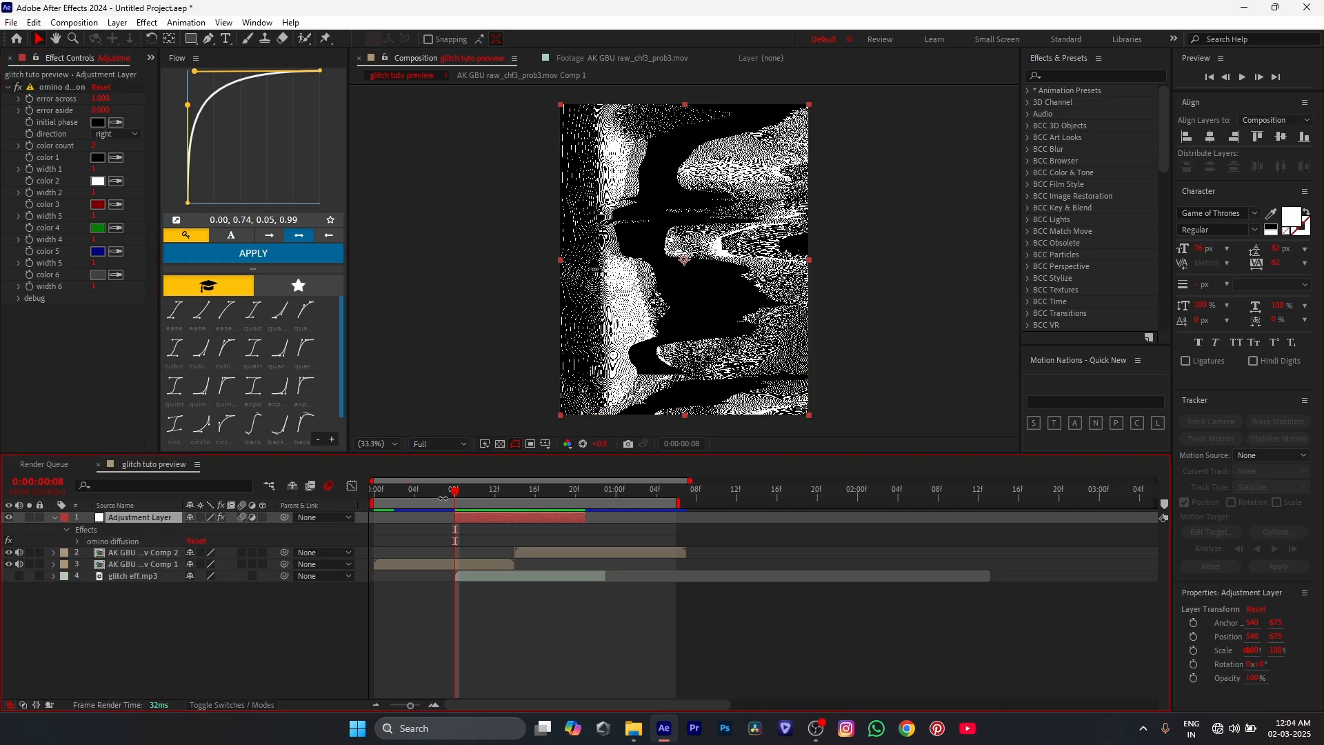
drag(453, 494, 481, 497)
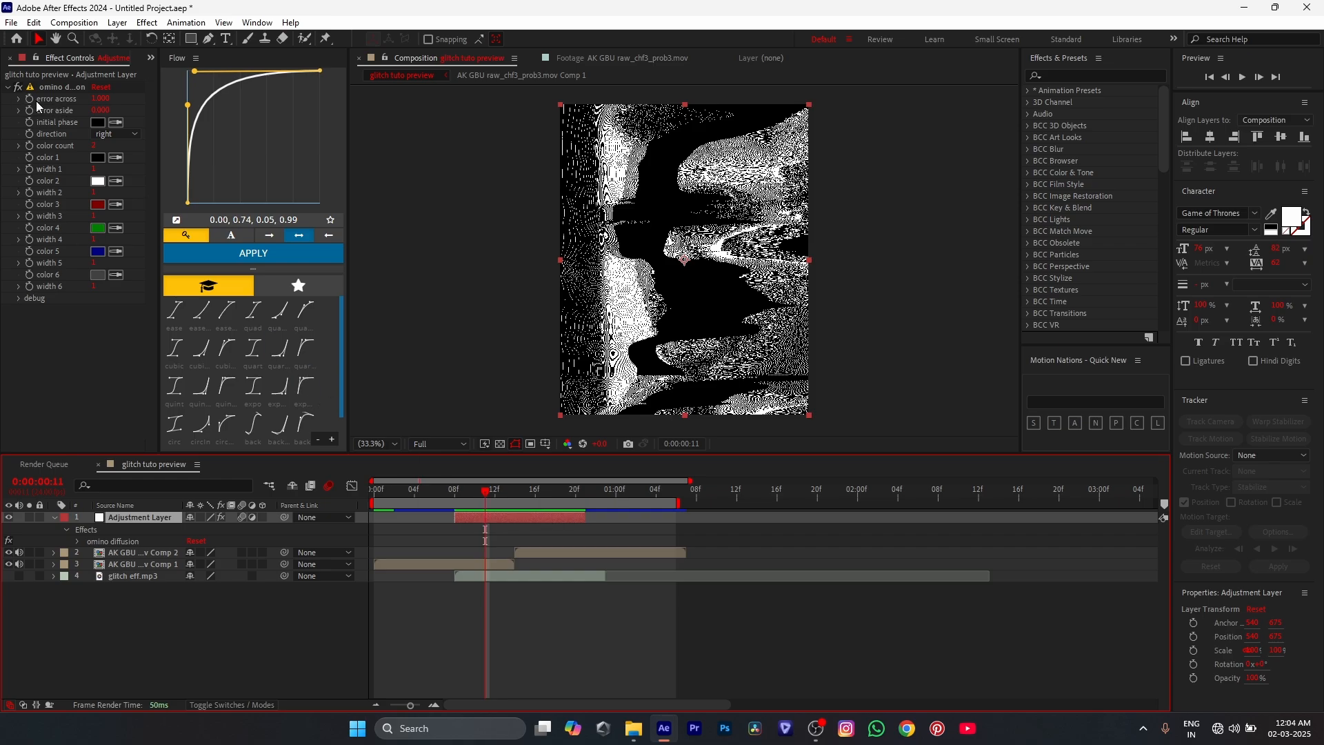
key(Page_Up)
key(Page_Up)
key(Page_Up)
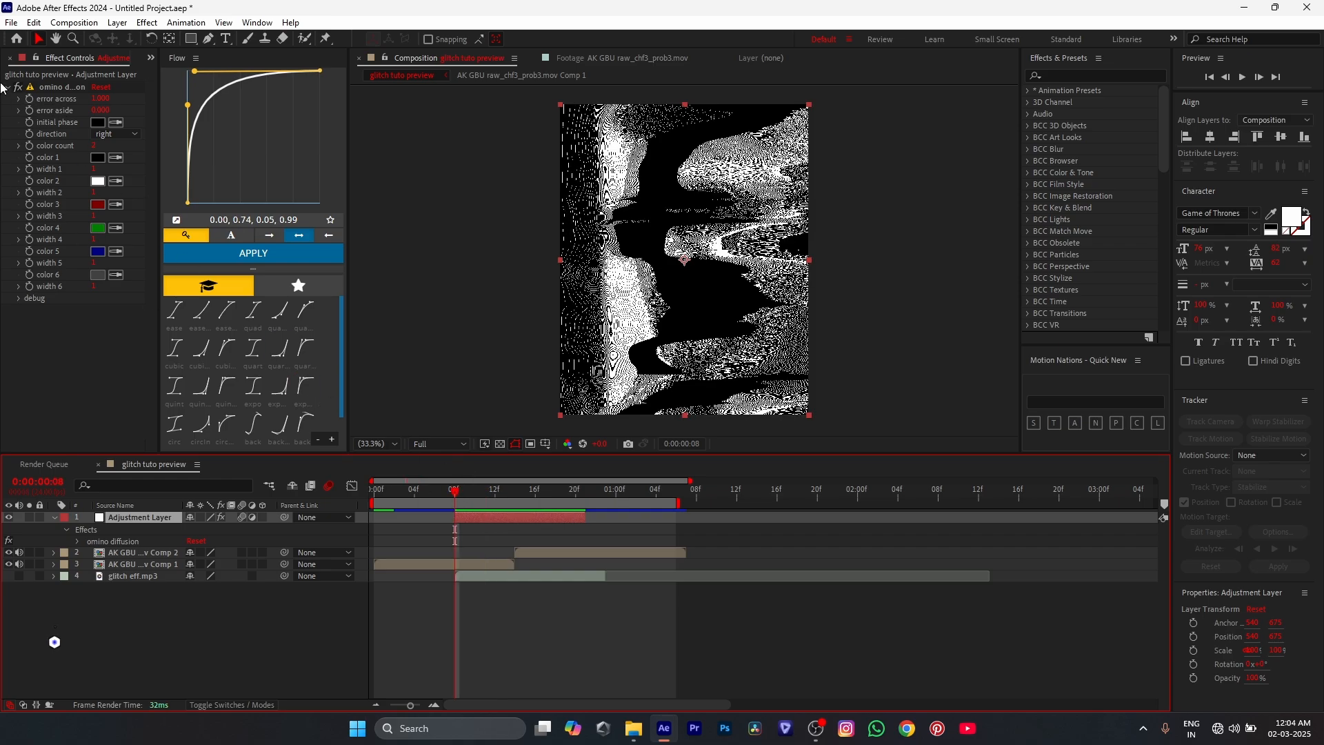
click(29, 99)
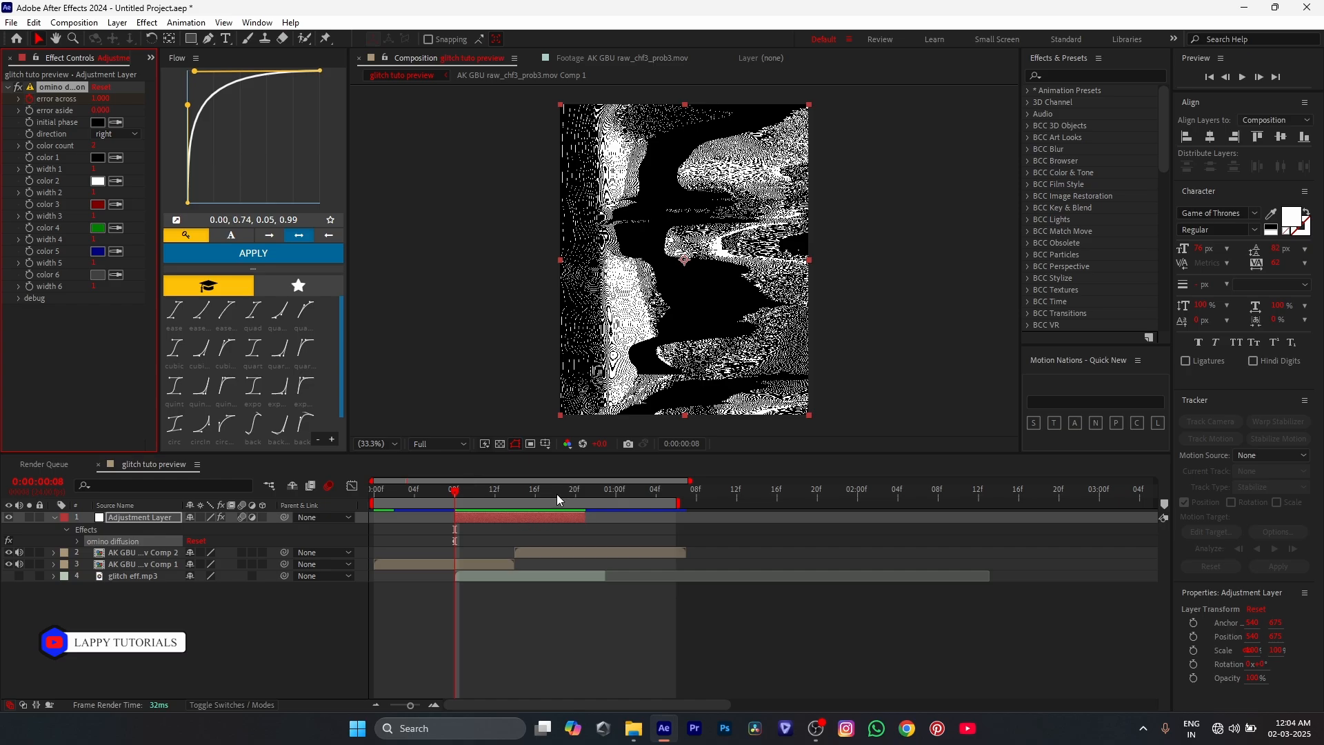
Step: Keyframe the omino diffusion error across at 1.3 at 0:00:00:17
drag(539, 491, 546, 490)
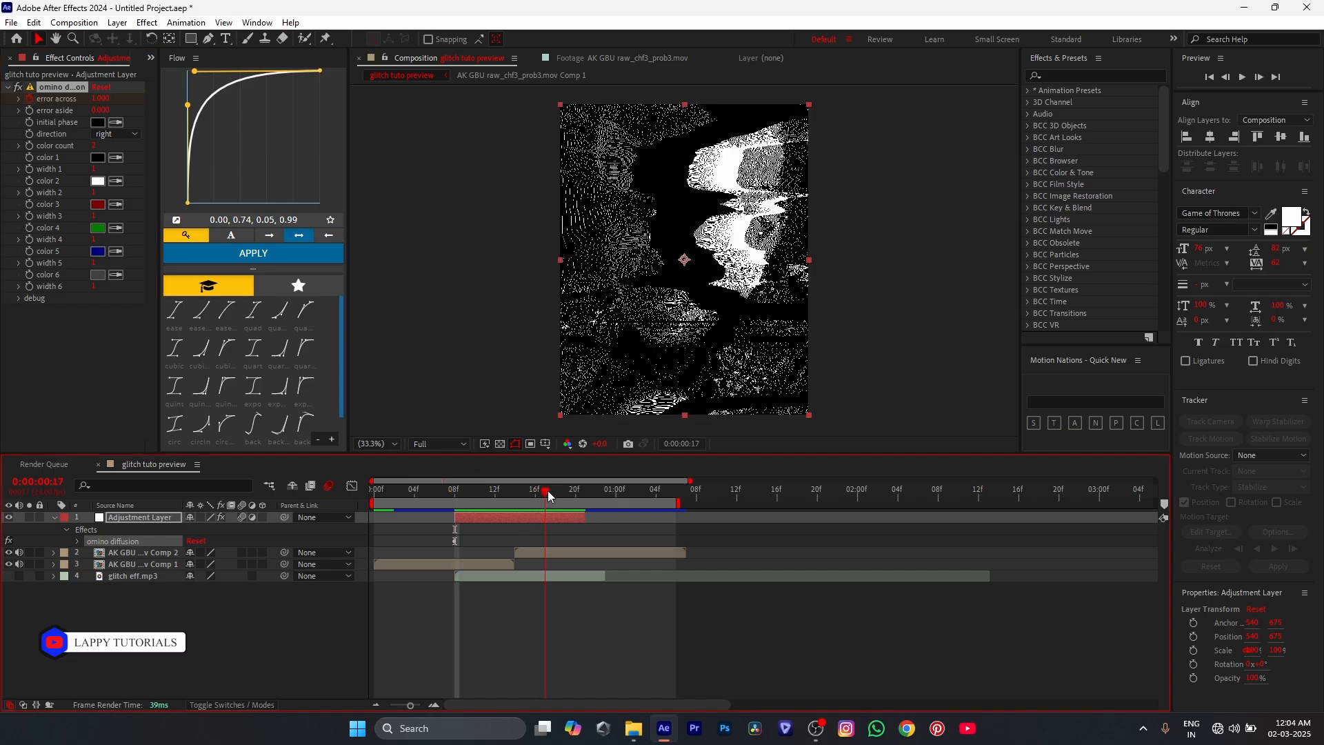
click(96, 99)
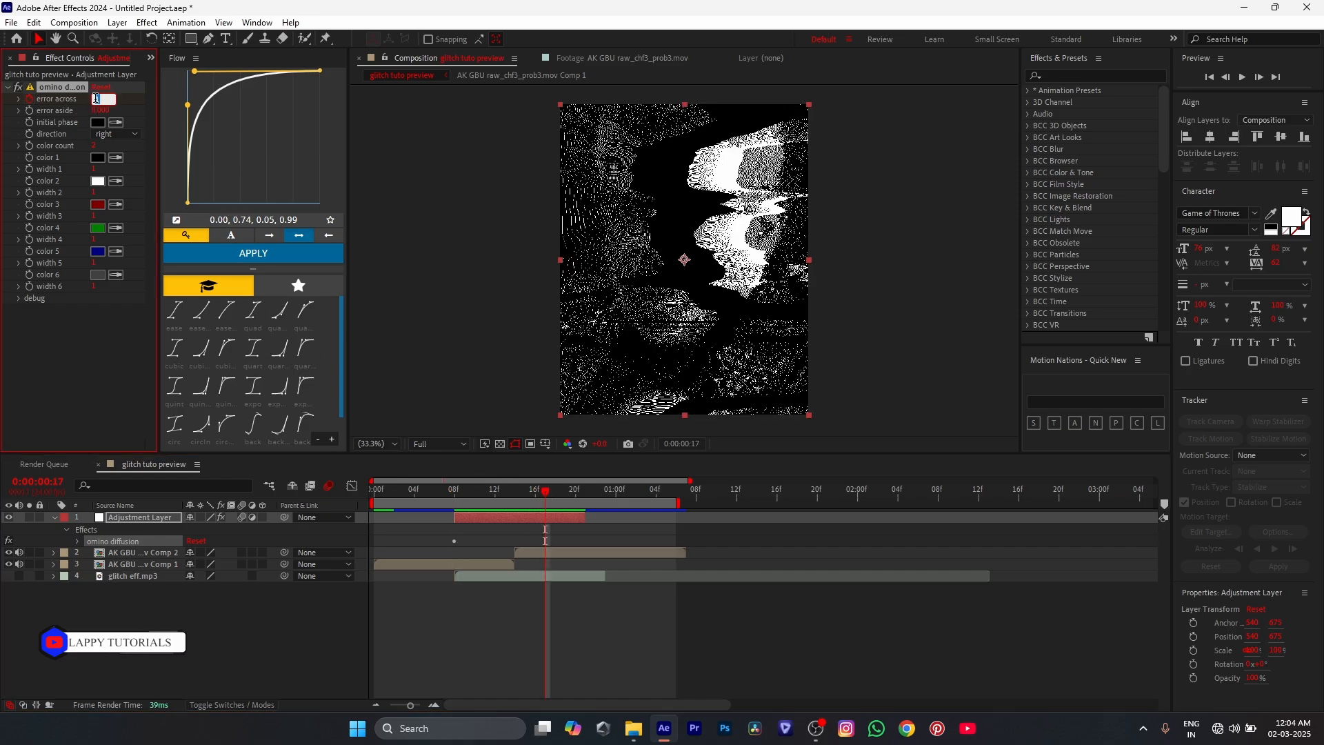
text(.3)
key(Return)
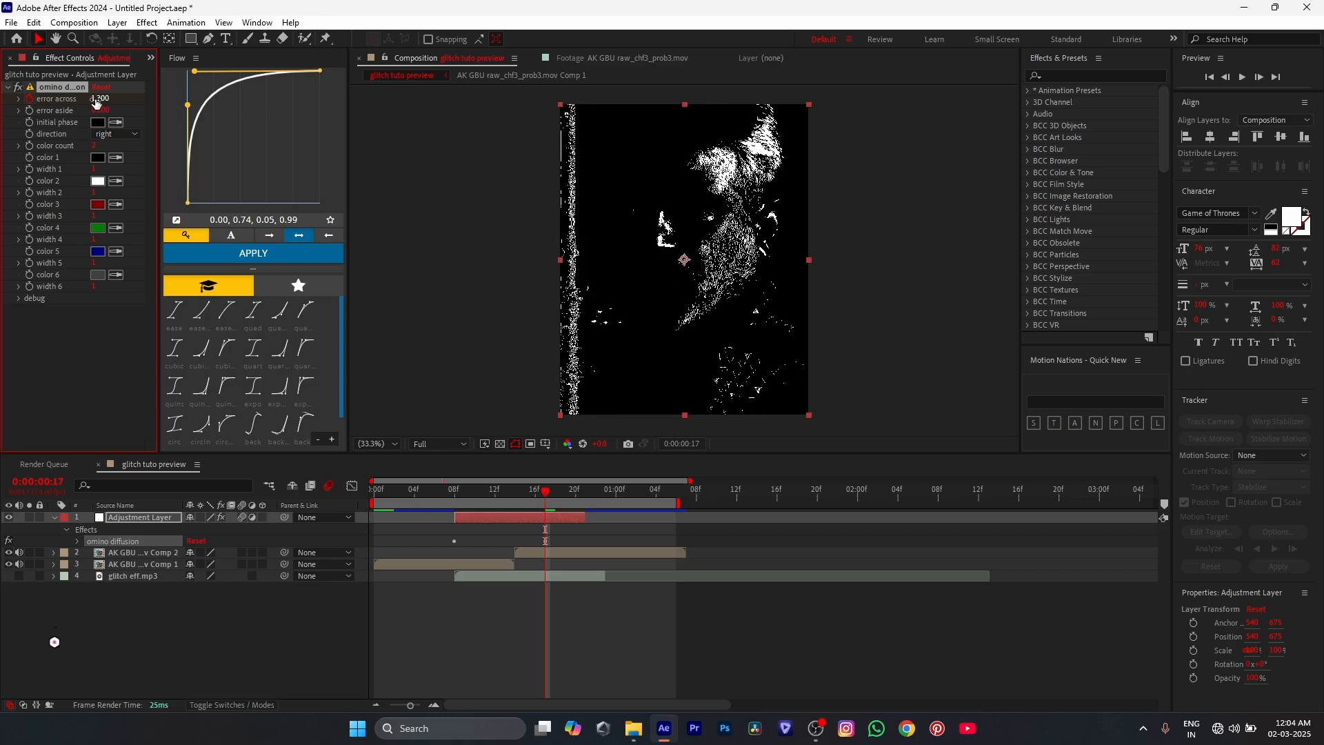
Step: Reveal the adjustment layer's error across keyframes and apply Easy Ease to both
drag(452, 494, 385, 495)
key(u)
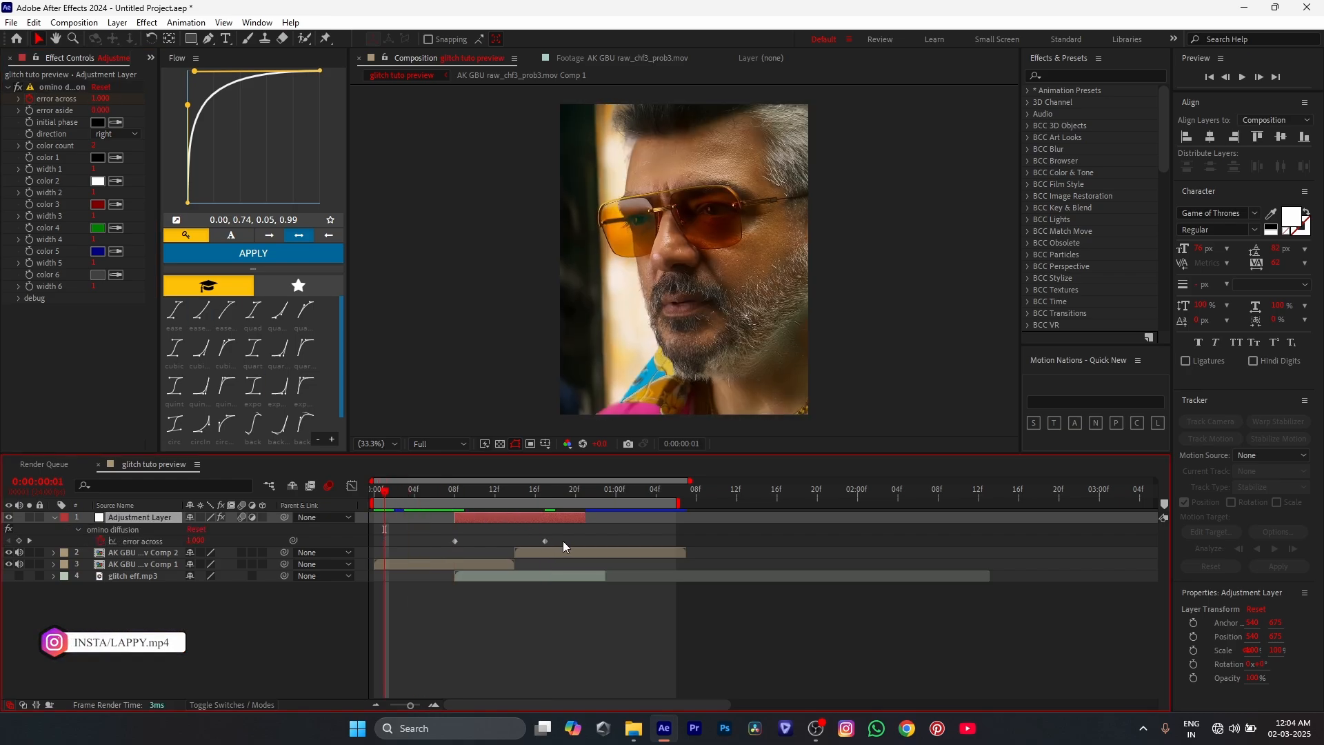
drag(563, 540, 452, 547)
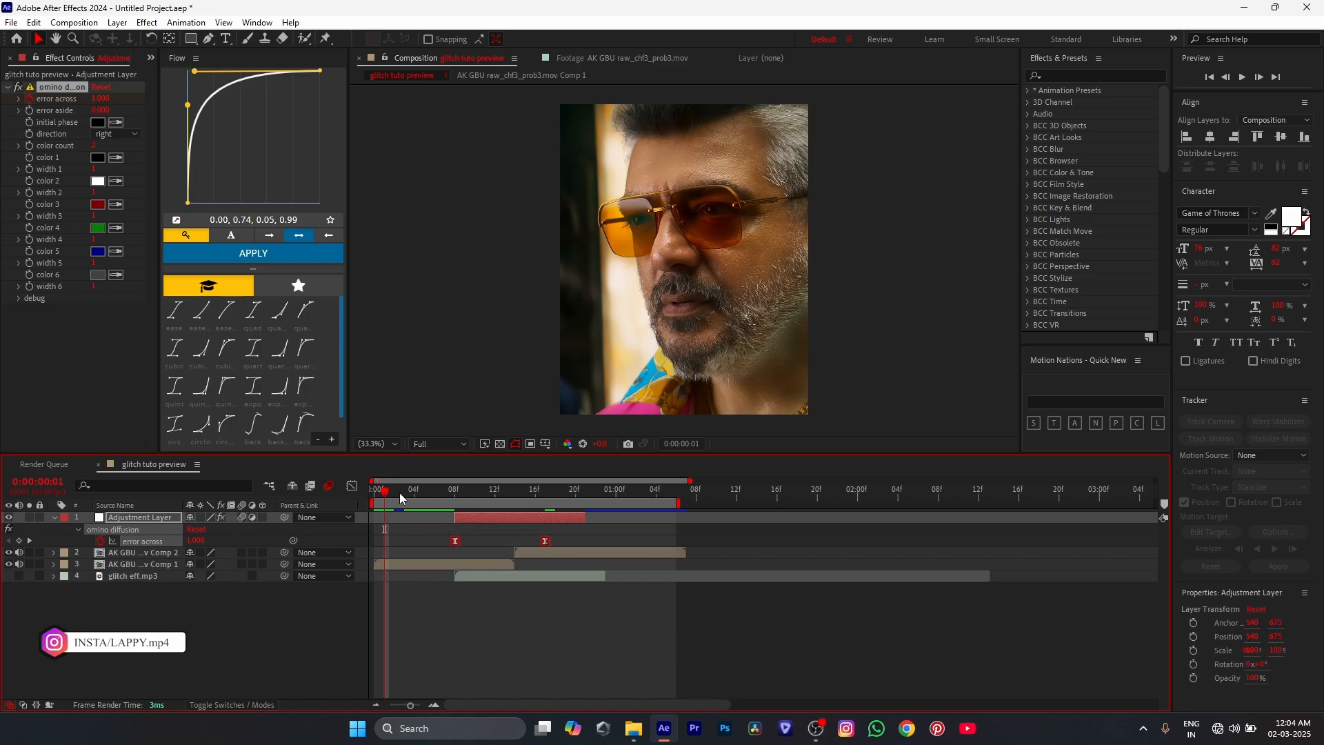
Step: Play the composition from the beginning, then inspect the diffusion frames around the cut at 0:00:00:14
drag(399, 492, 278, 507)
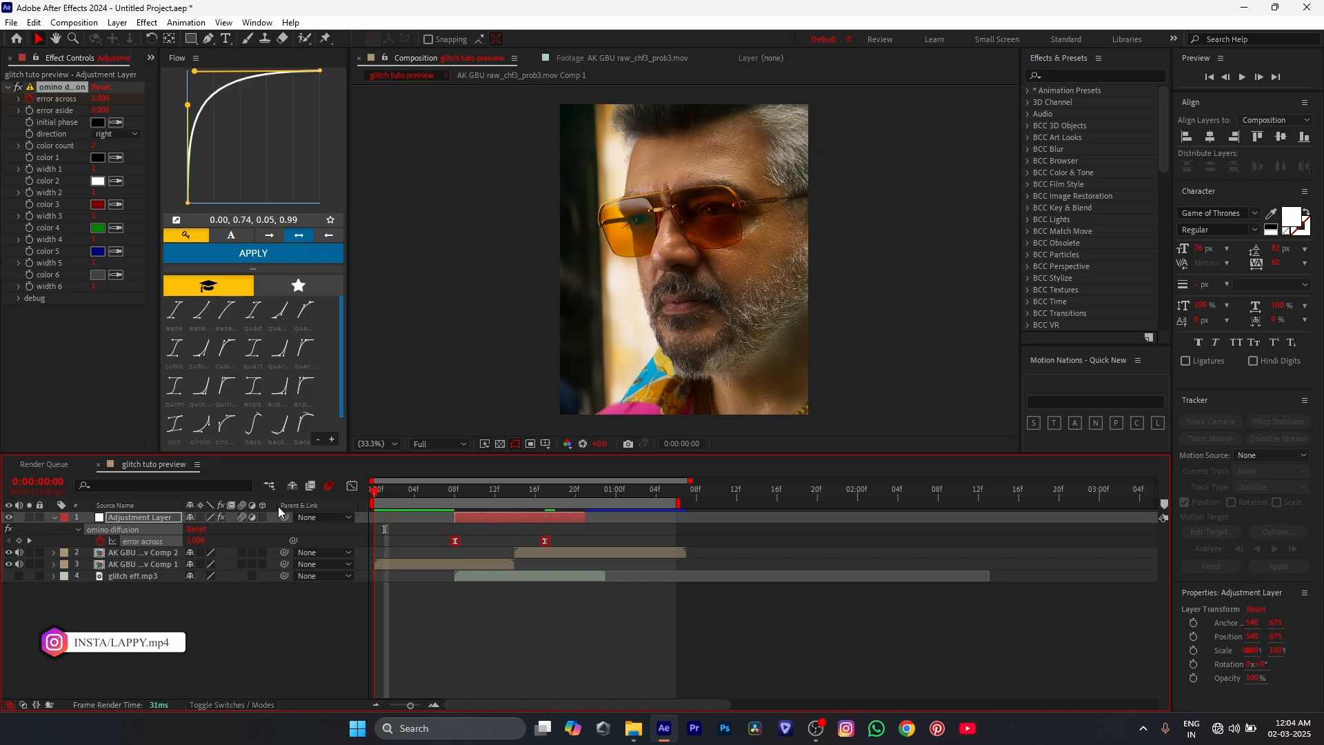
click(1242, 77)
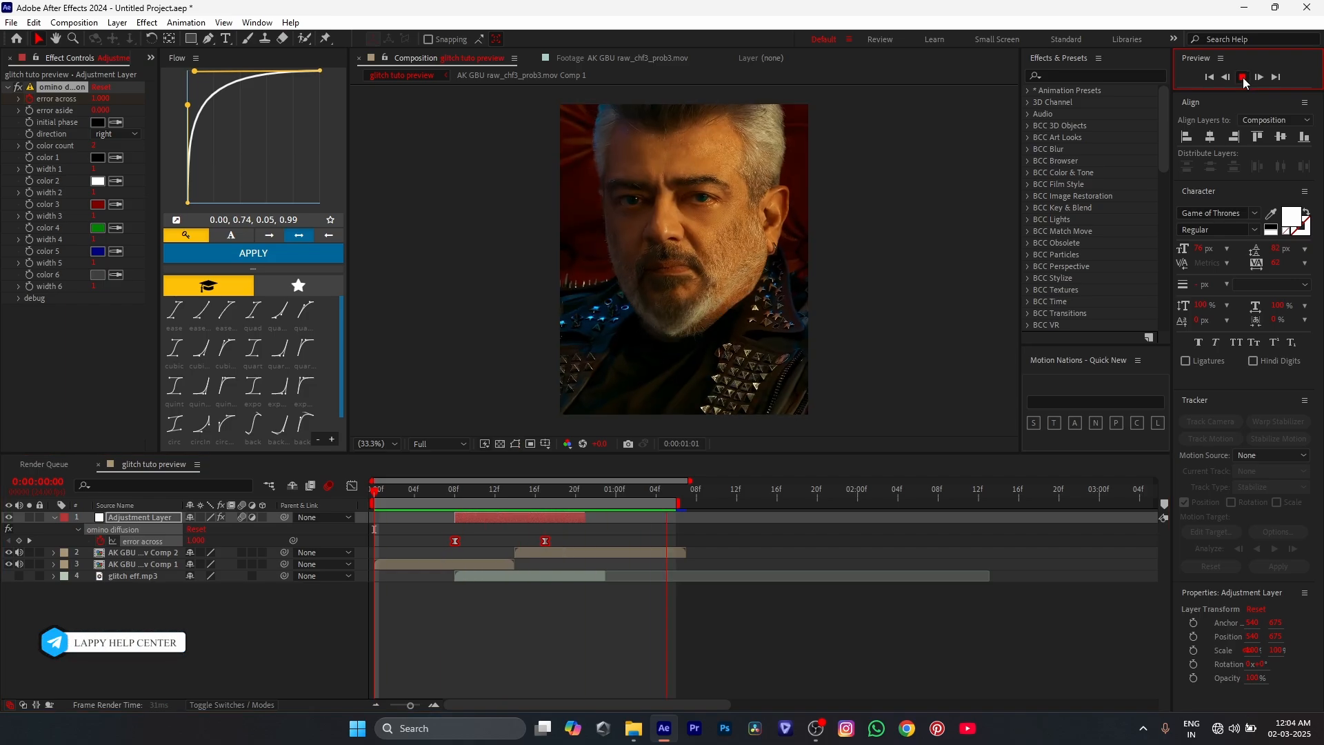
drag(568, 491, 526, 492)
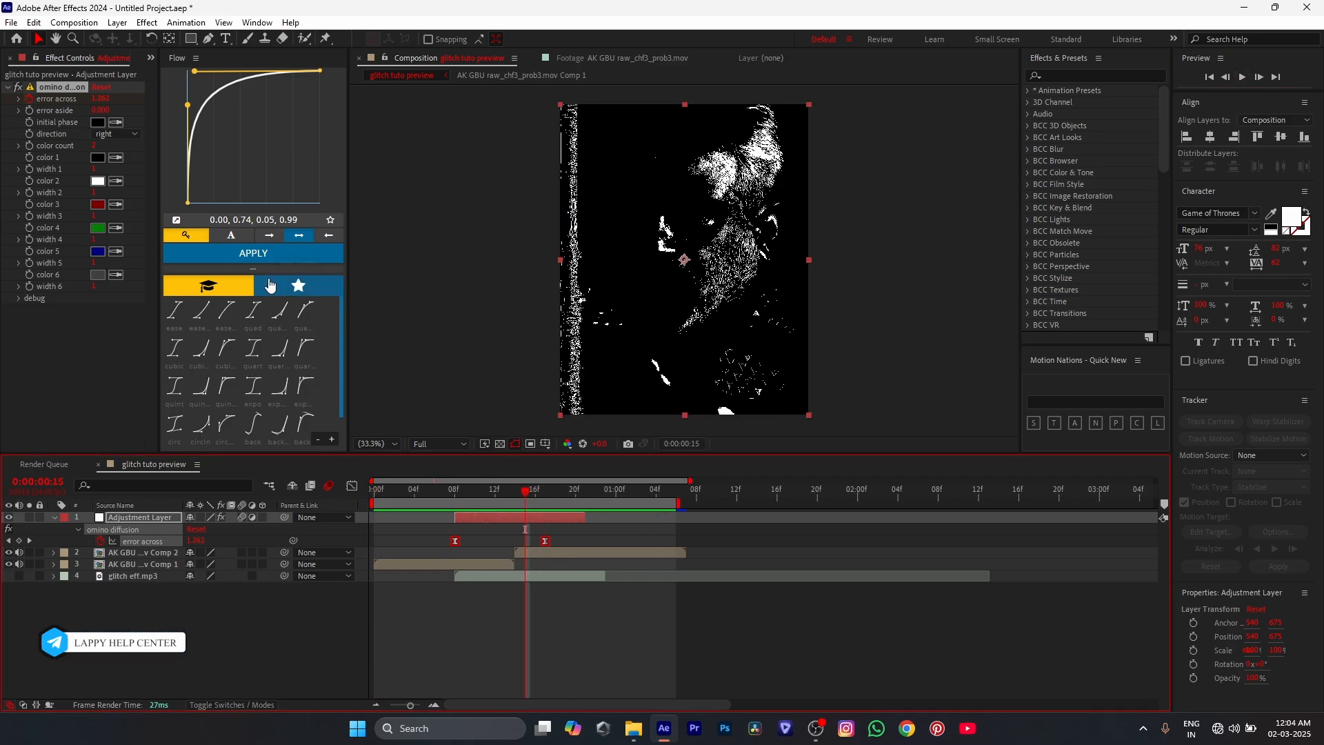
drag(96, 146, 97, 147)
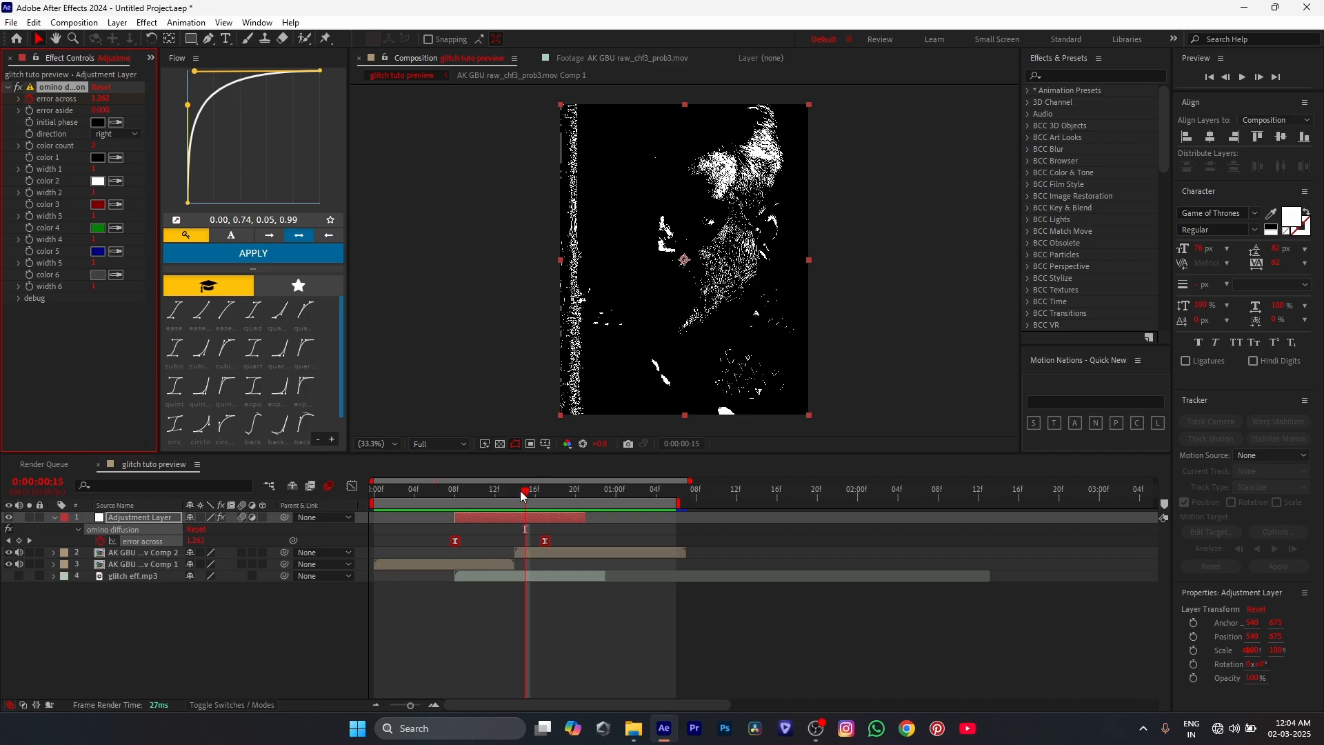
drag(523, 495, 507, 491)
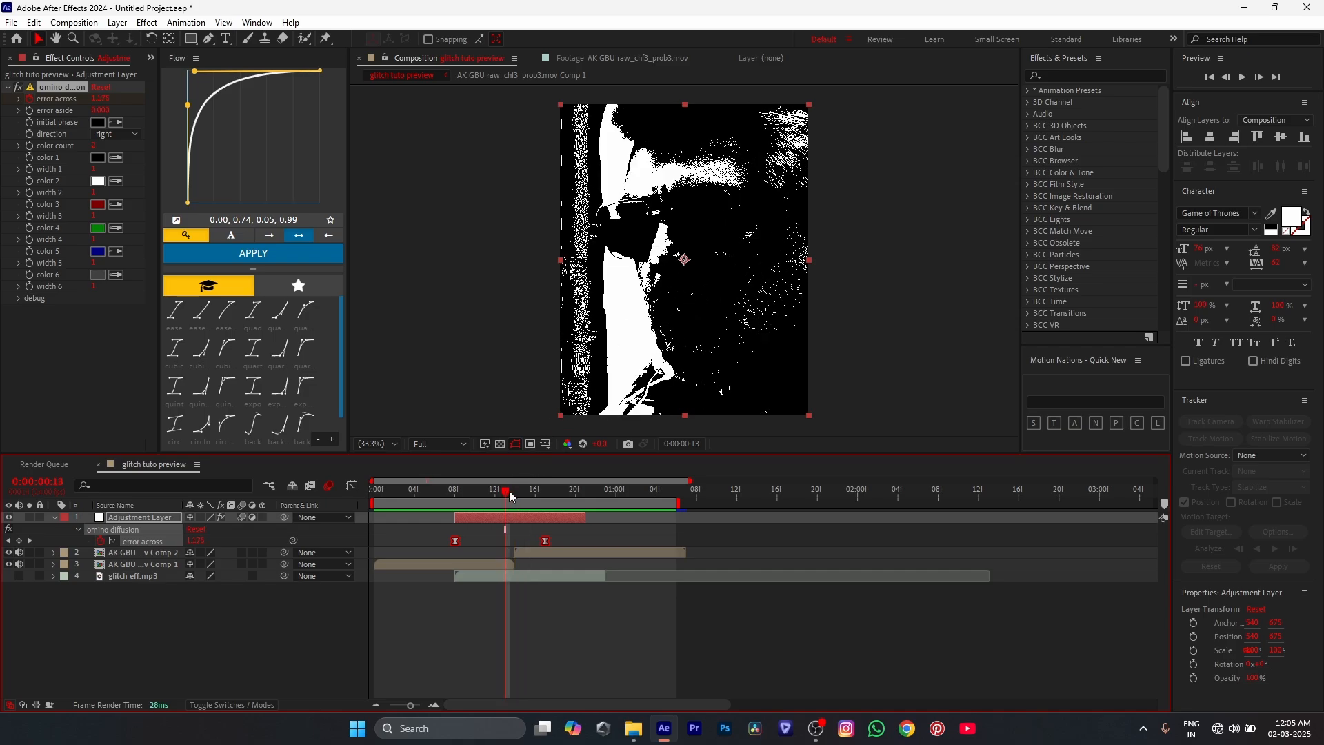
drag(502, 488, 511, 493)
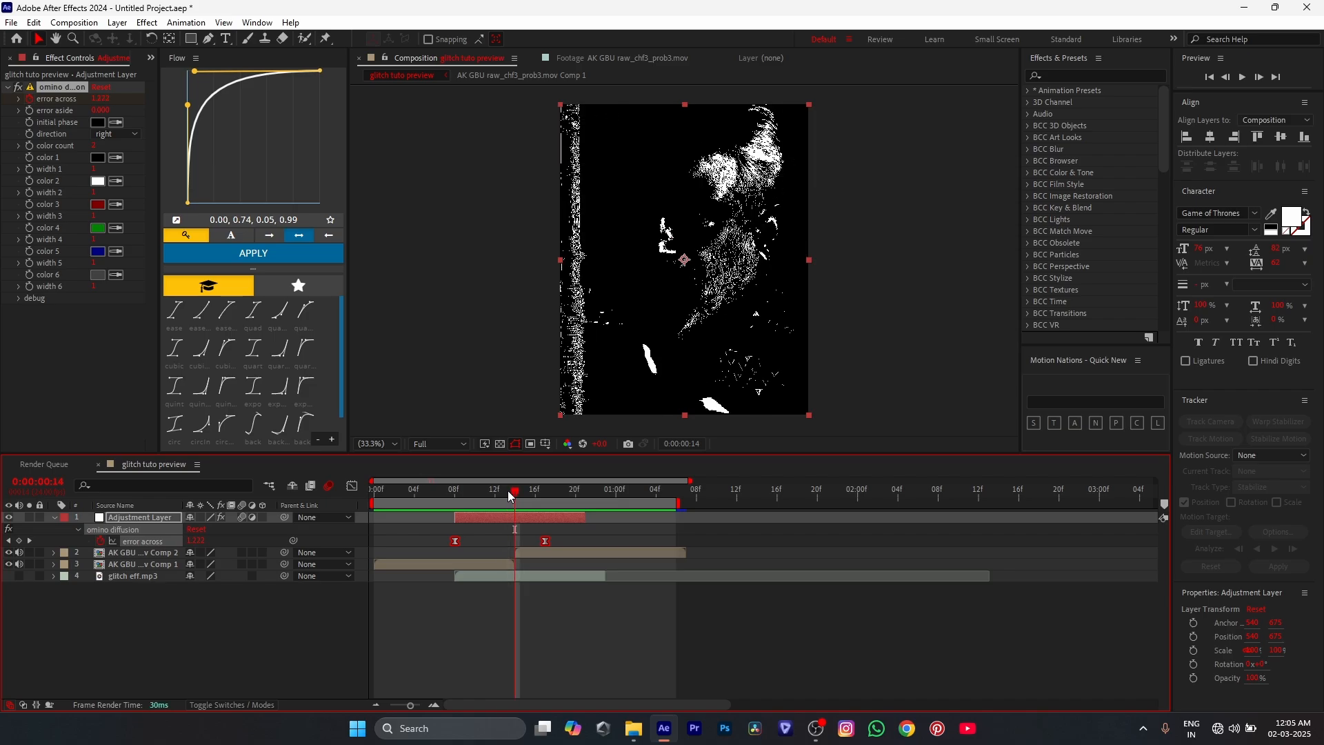